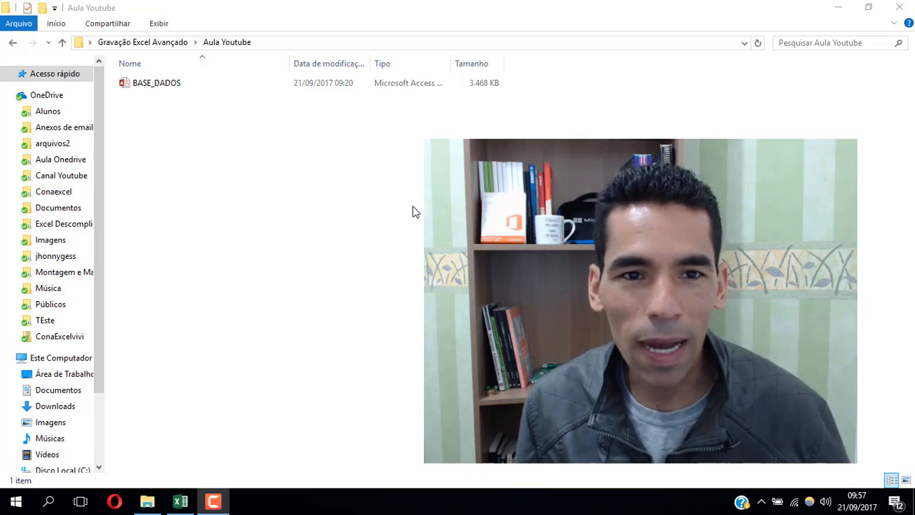
Step: Open the BASE_DADOS Access database and display its base_vendas table
click(172, 90)
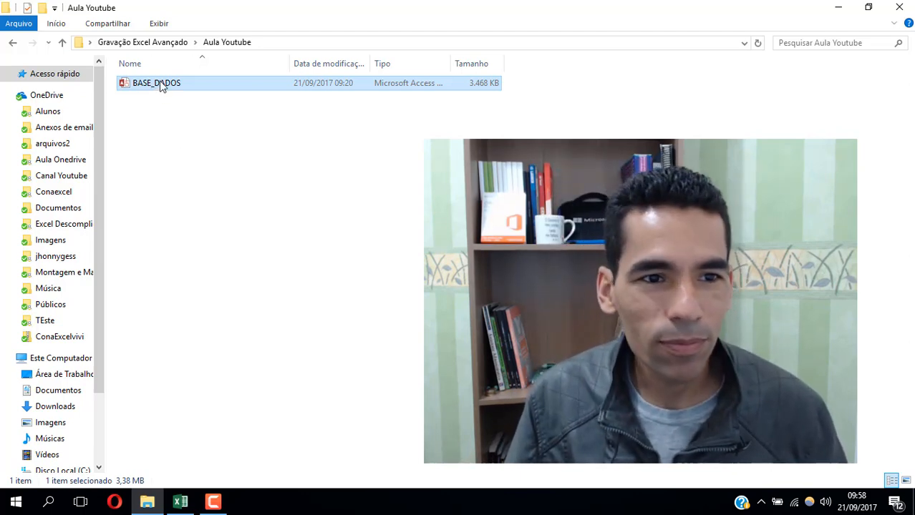
double_click(160, 84)
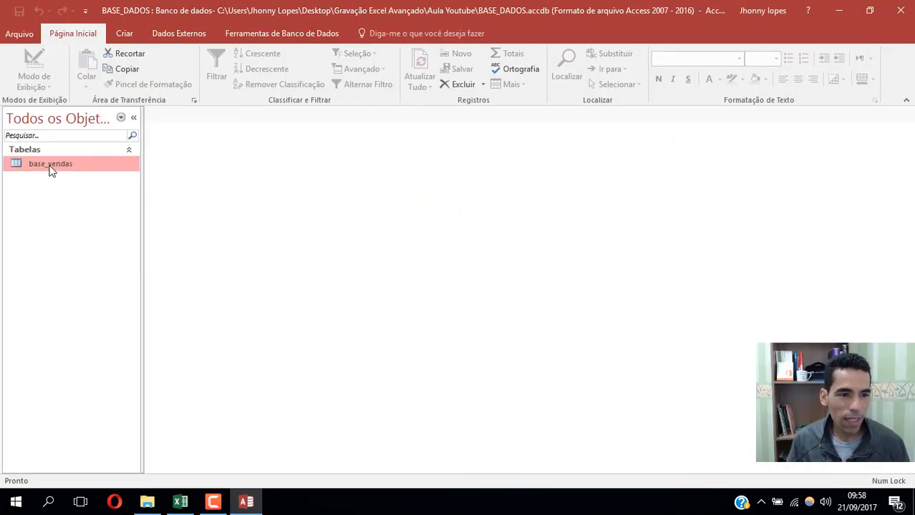
double_click(50, 164)
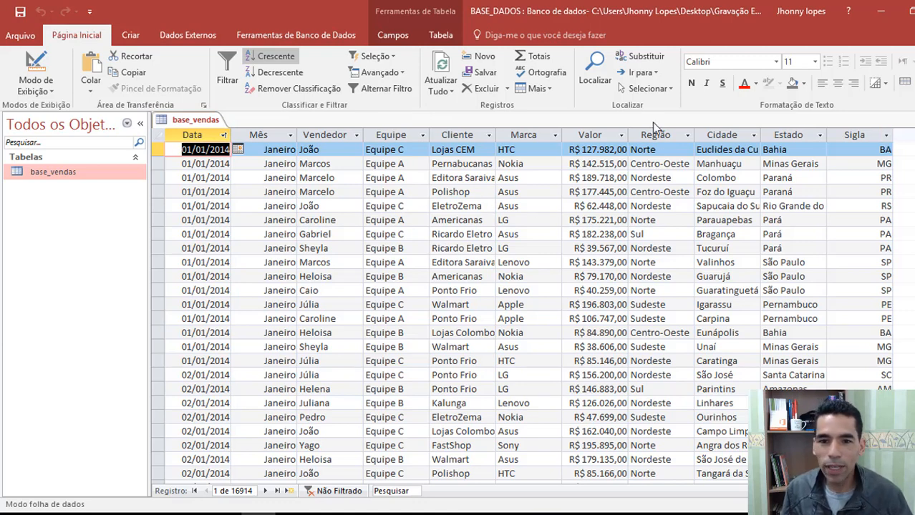
Step: Filter the Marca column of base_vendas to show only Apple
click(555, 135)
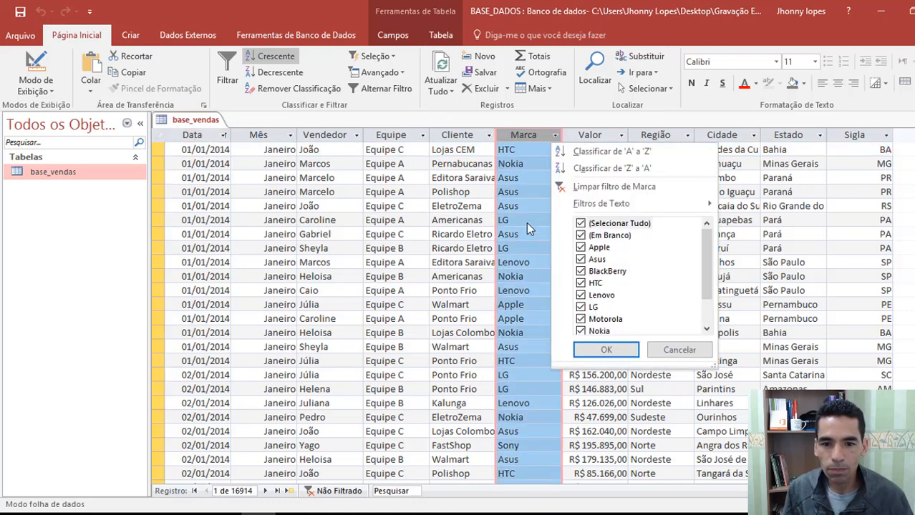
click(581, 223)
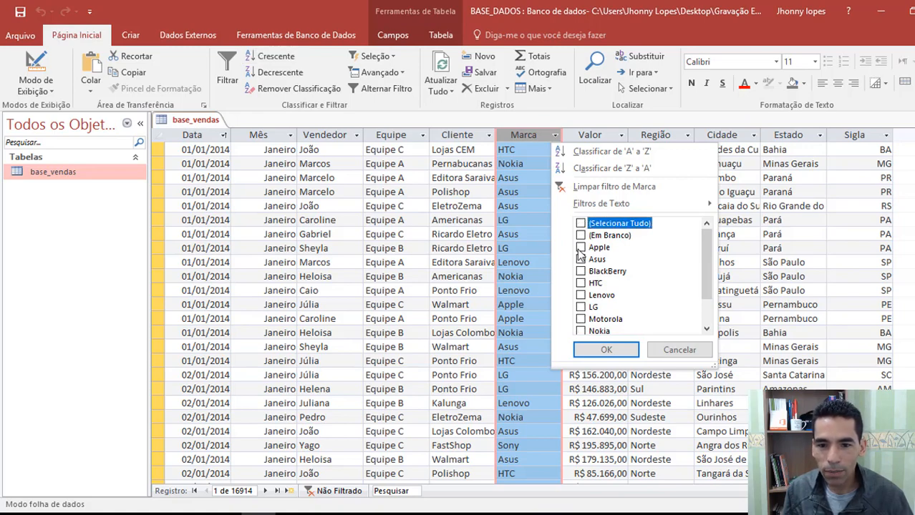
click(580, 249)
click(606, 349)
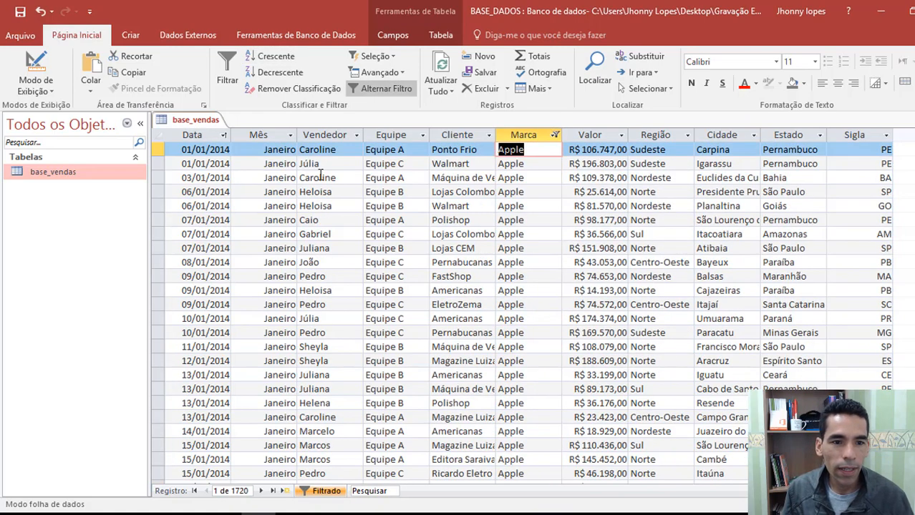
Step: View the Mês filter options and the filtered records, and close the database without saving the table design changes
click(290, 136)
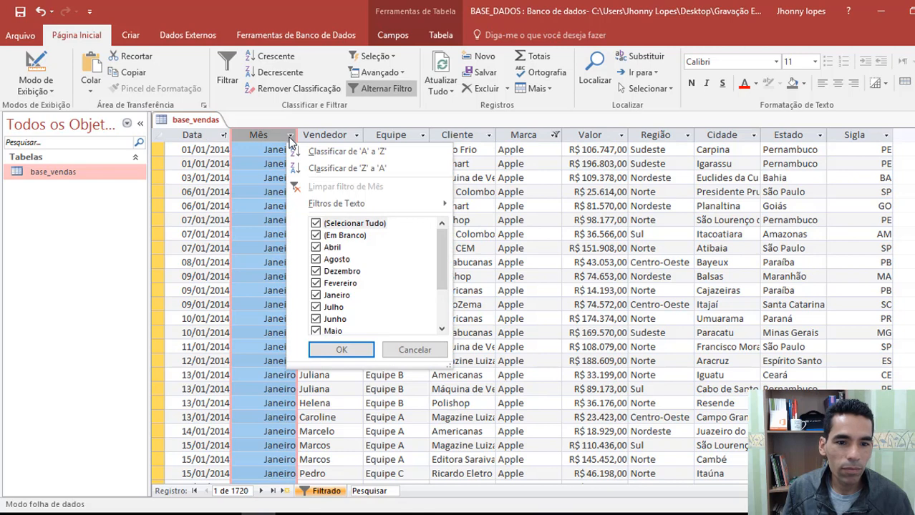
click(290, 141)
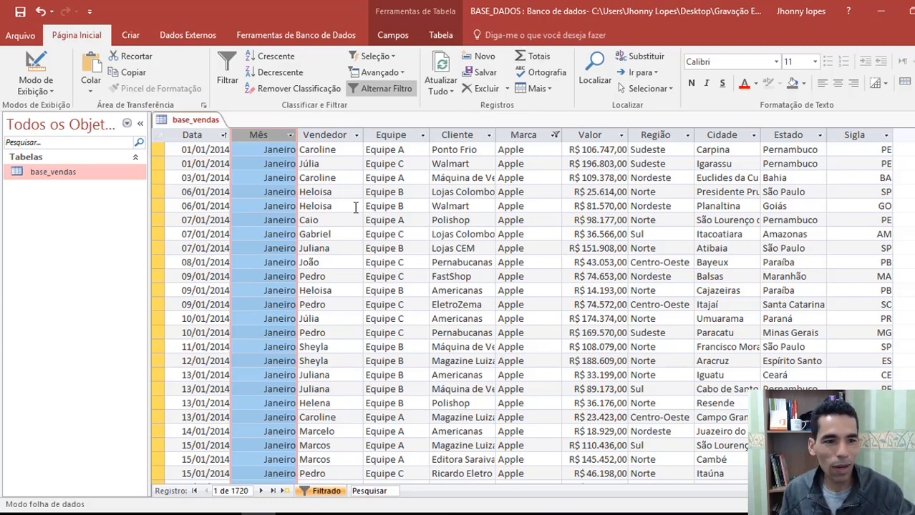
scroll(327, 243, down, 2)
scroll(327, 243, down, 1)
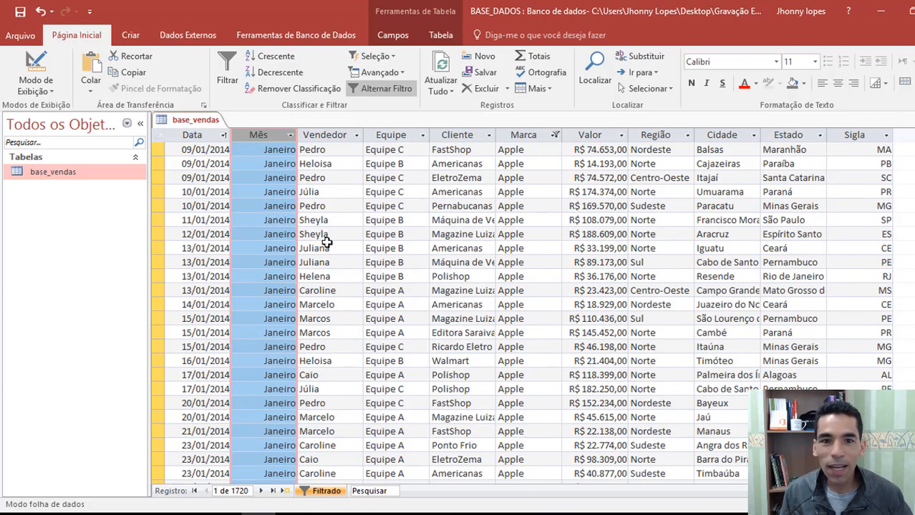
click(914, 10)
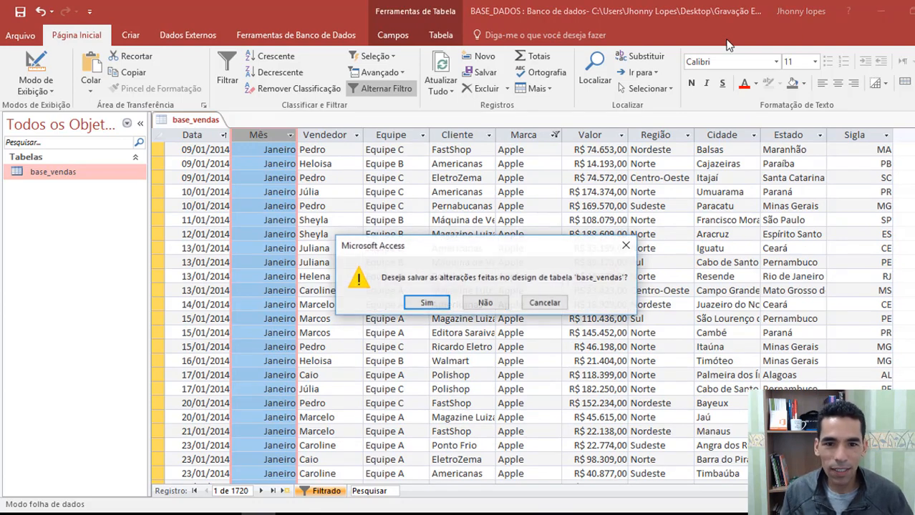
click(483, 304)
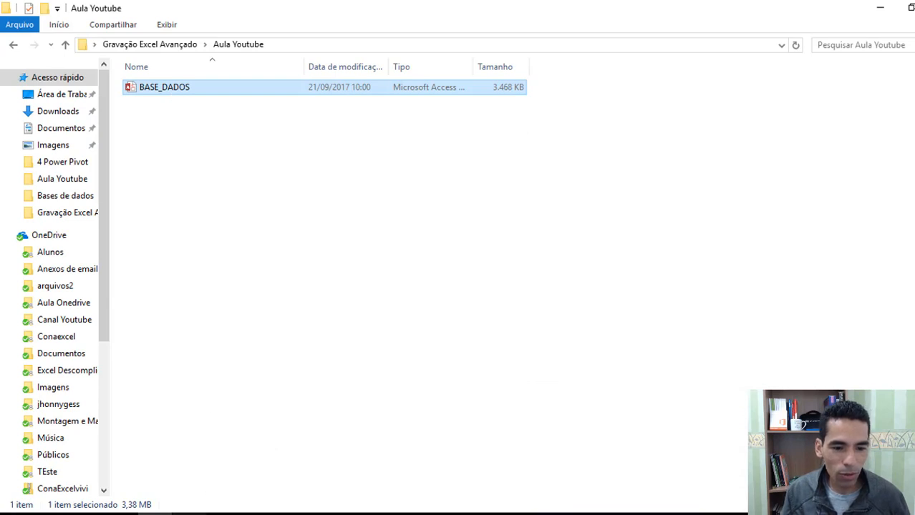
Step: Switch to the blank Excel workbook and start an external data import from an Access database
click(189, 513)
click(87, 180)
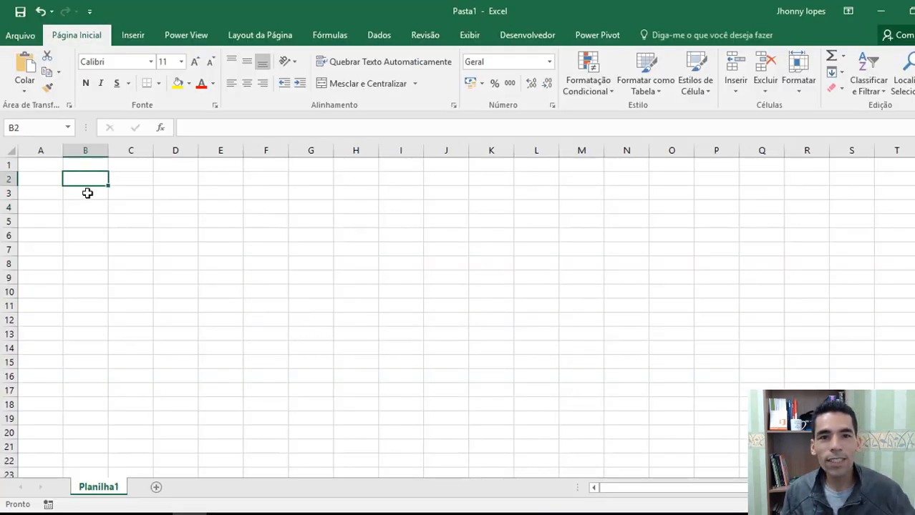
click(86, 210)
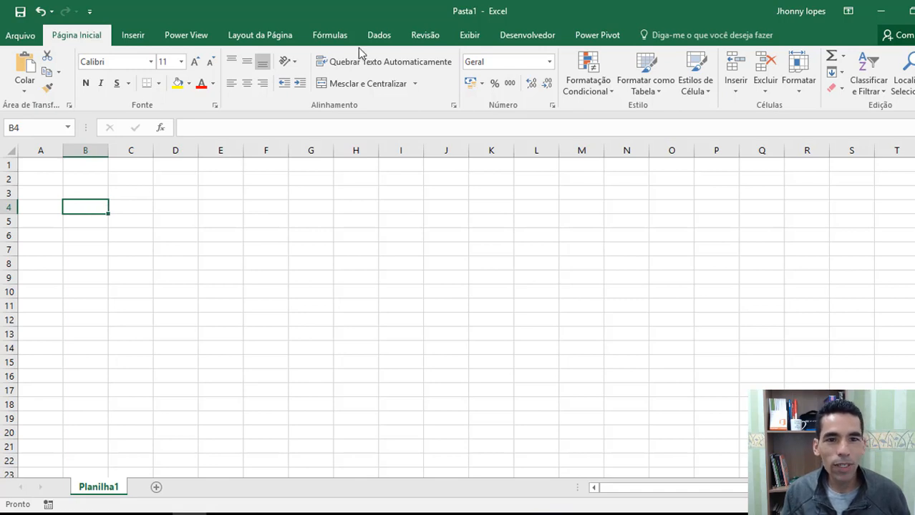
click(376, 36)
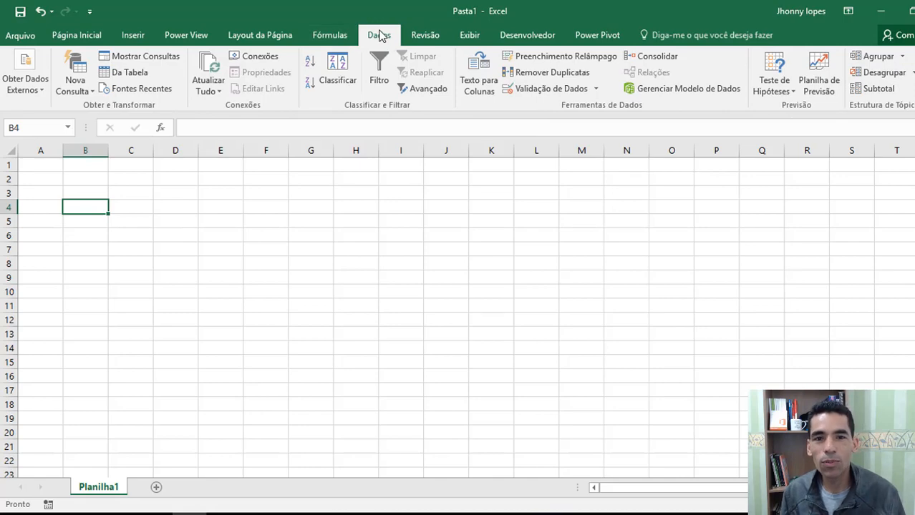
click(37, 88)
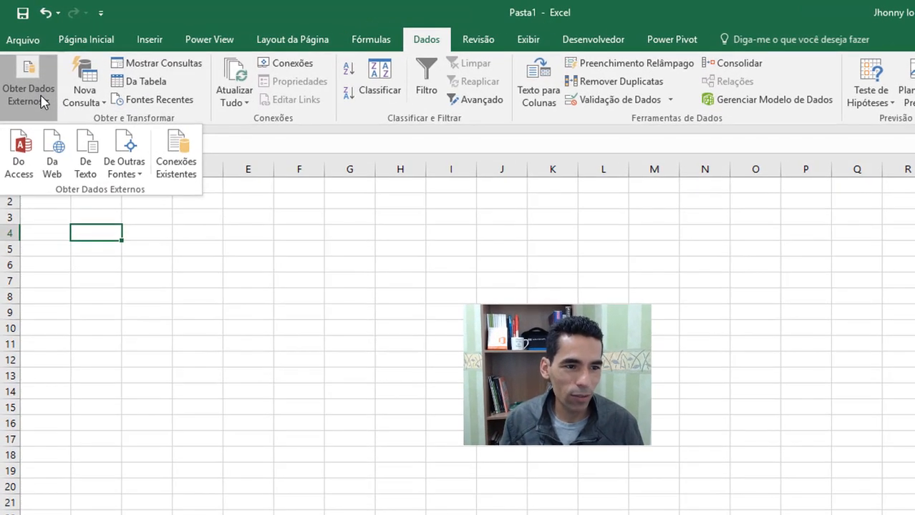
click(19, 150)
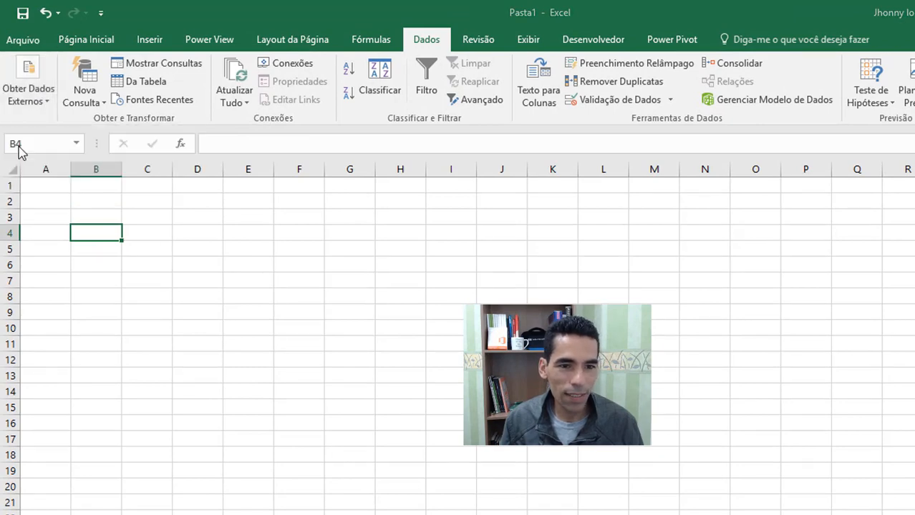
Step: Import BASE_DADOS from the Desktop folder Gravação Excel Avançado > Aula Youtube as a table at cell A1 of Planilha1
click(82, 133)
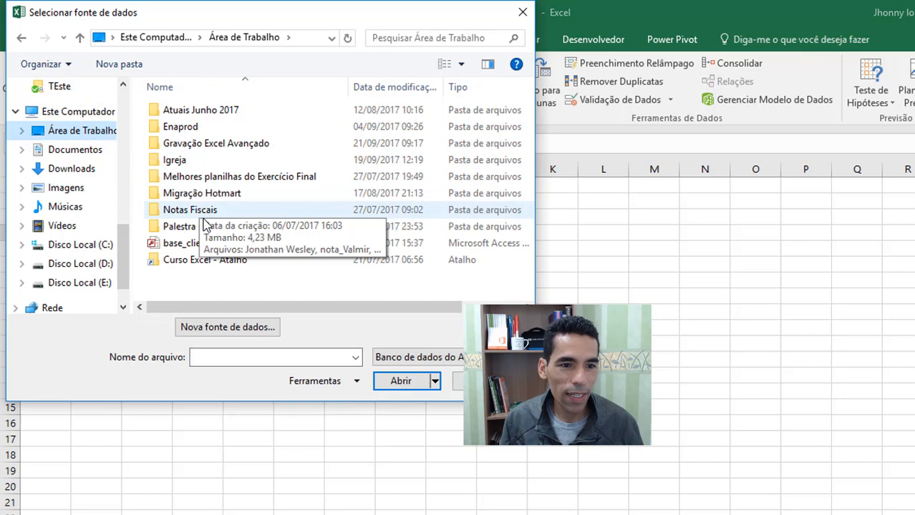
double_click(204, 145)
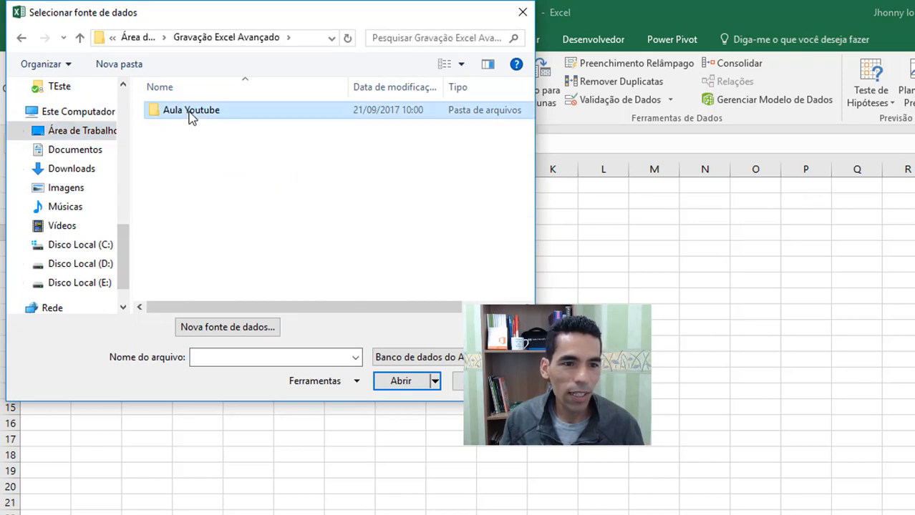
double_click(190, 117)
click(182, 115)
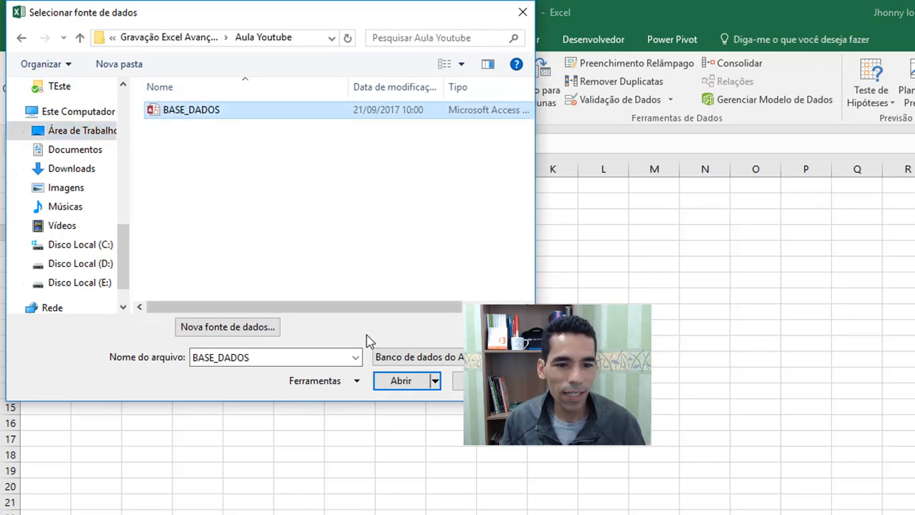
click(396, 381)
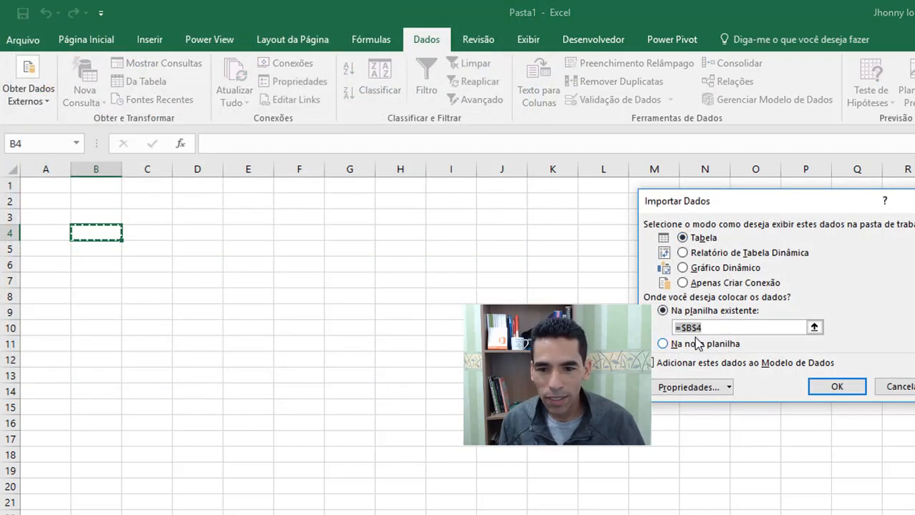
click(60, 190)
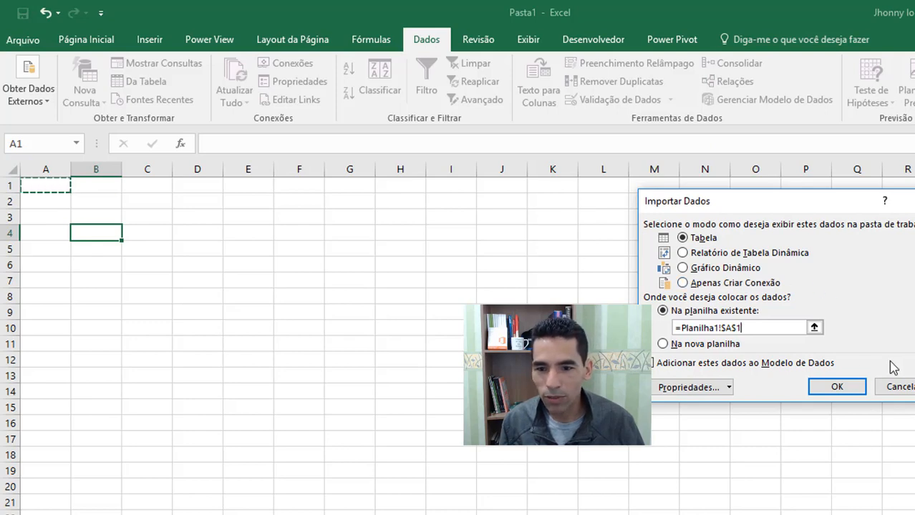
click(853, 393)
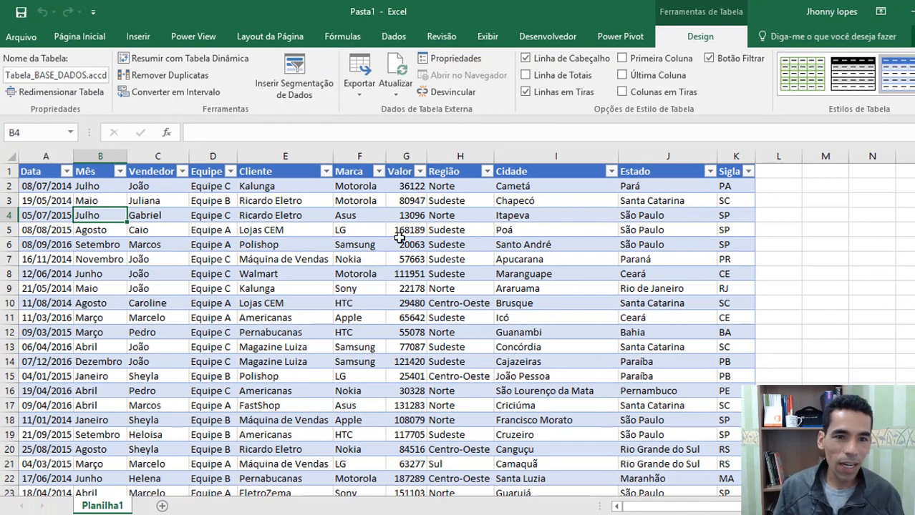
Step: Insert slicers for Marca and Estado and separate them, placing Estado beside the table over columns L to N
click(295, 77)
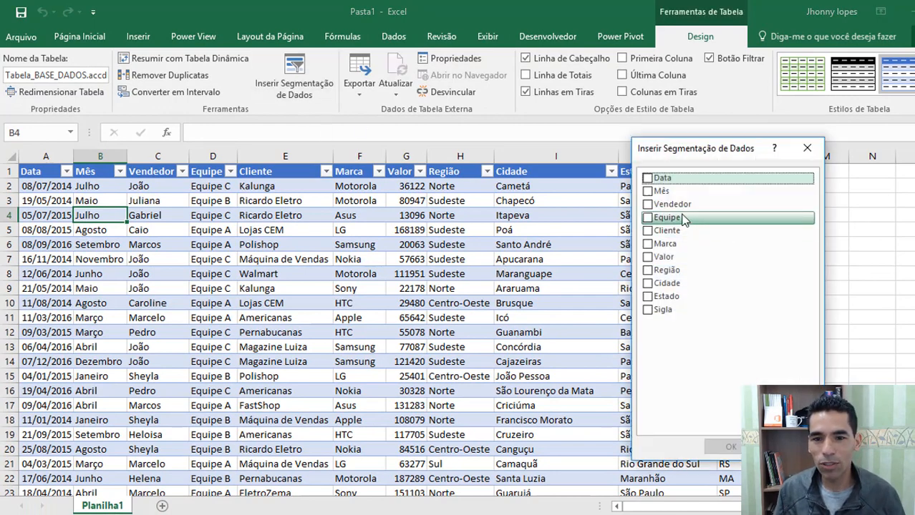
click(657, 244)
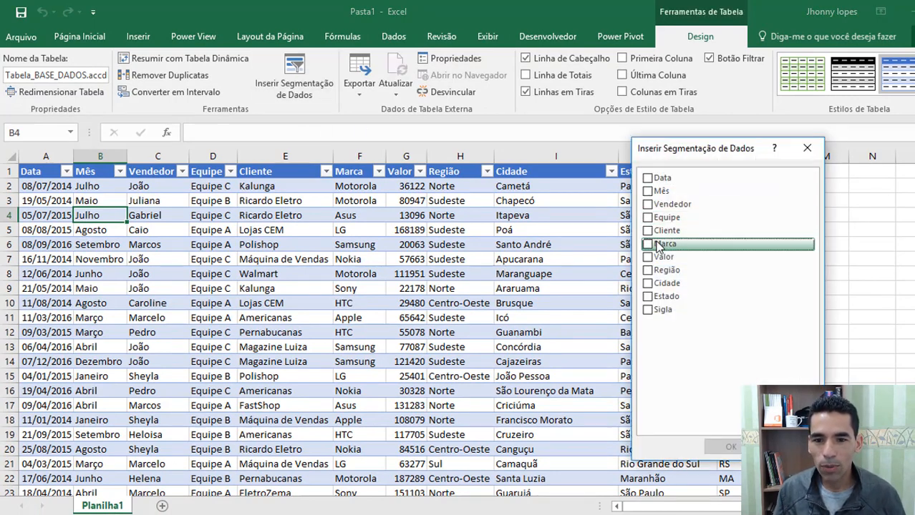
click(647, 296)
click(729, 446)
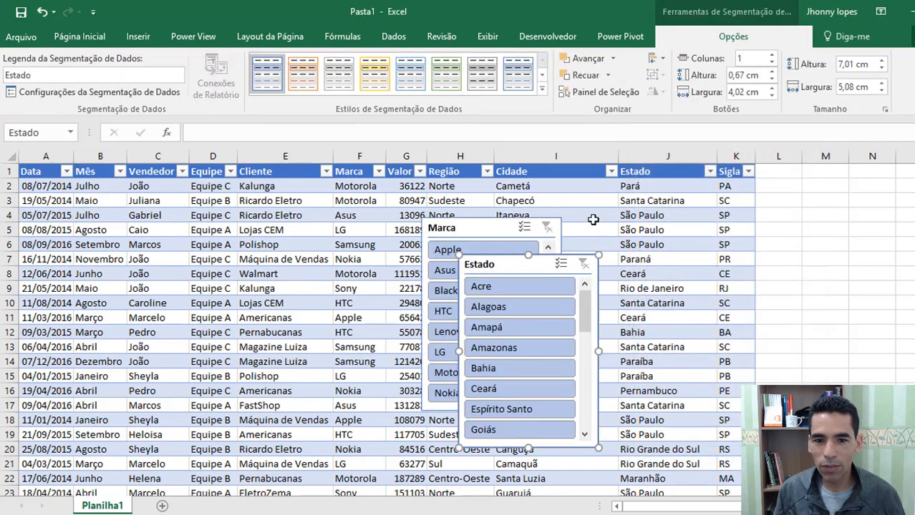
drag(502, 260, 812, 169)
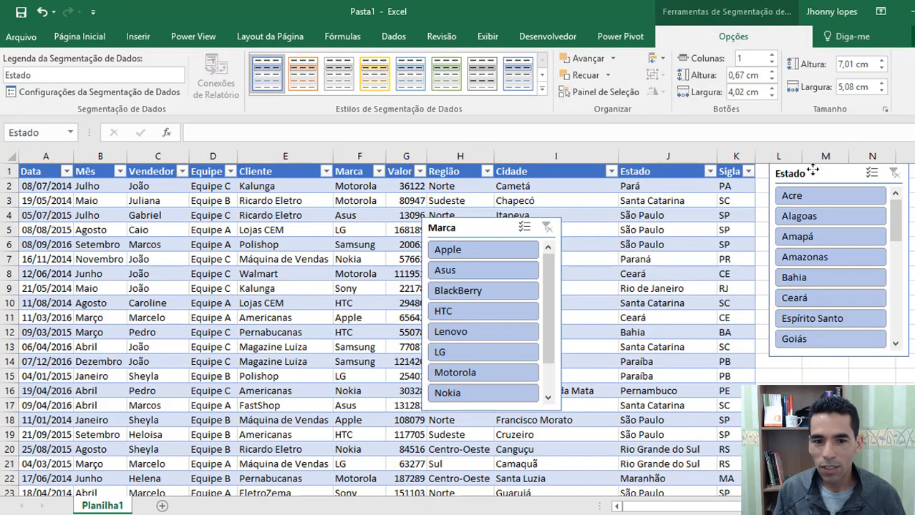
drag(486, 229, 655, 195)
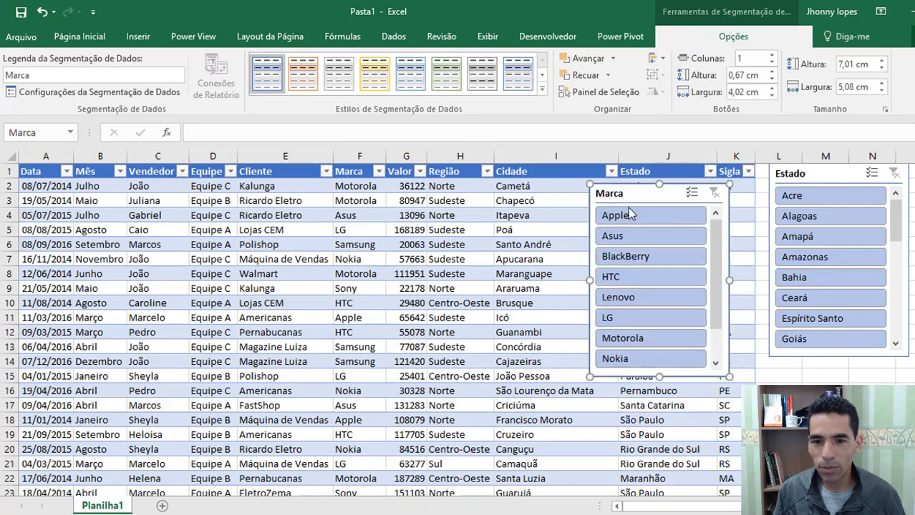
Step: Use the slicers to filter the table to Apple and Bahia, and move the Marca slicer below the Estado slicer
click(630, 215)
click(794, 278)
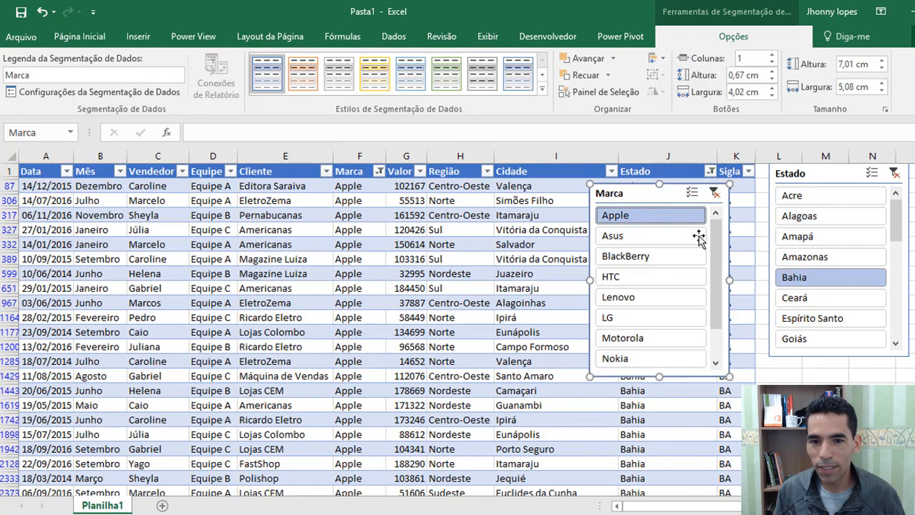
drag(643, 192, 841, 377)
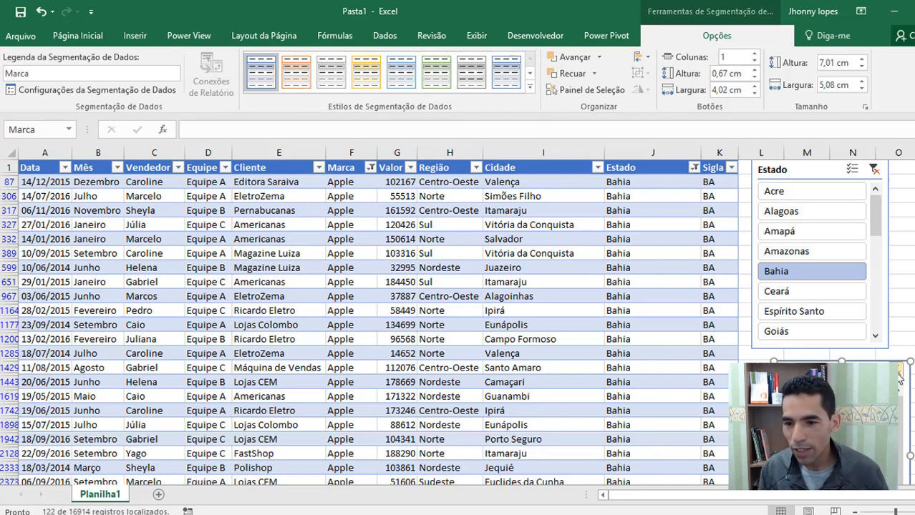
Step: Clear the filters of the Marca and Estado slicers and move the Estado slicer slightly away from the table
click(901, 374)
click(874, 168)
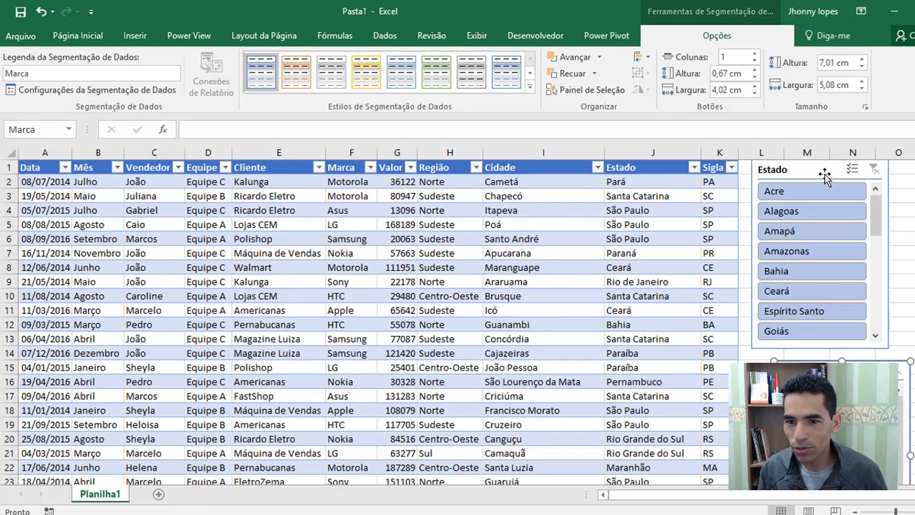
drag(821, 176, 846, 203)
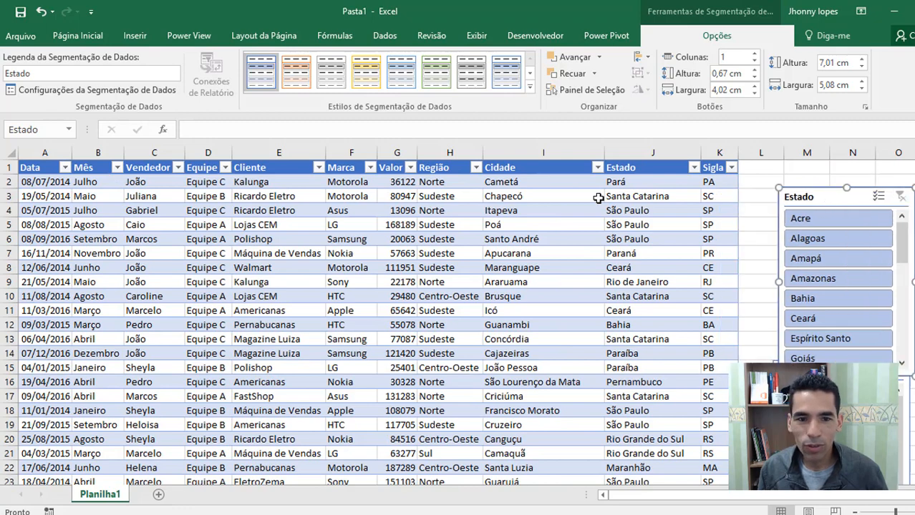
Step: Convert the imported table to a normal range, accepting the permanent removal of its query definition
click(40, 167)
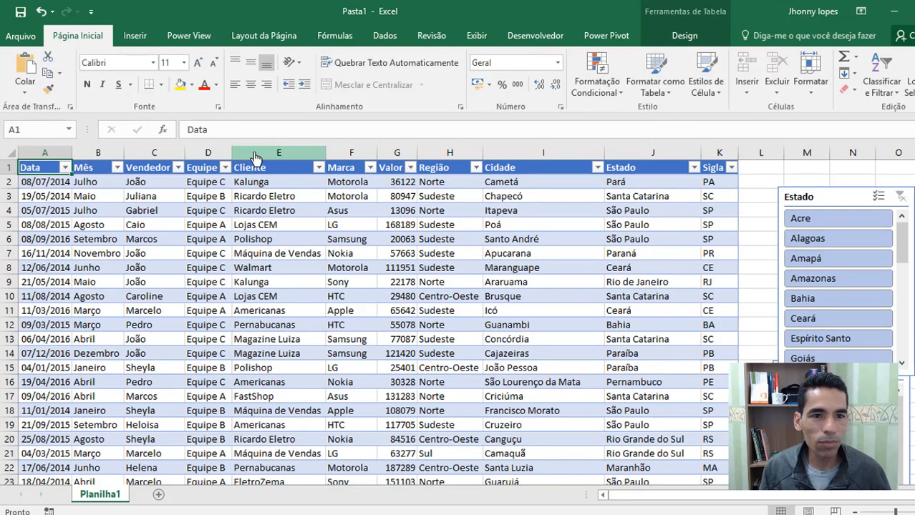
click(272, 196)
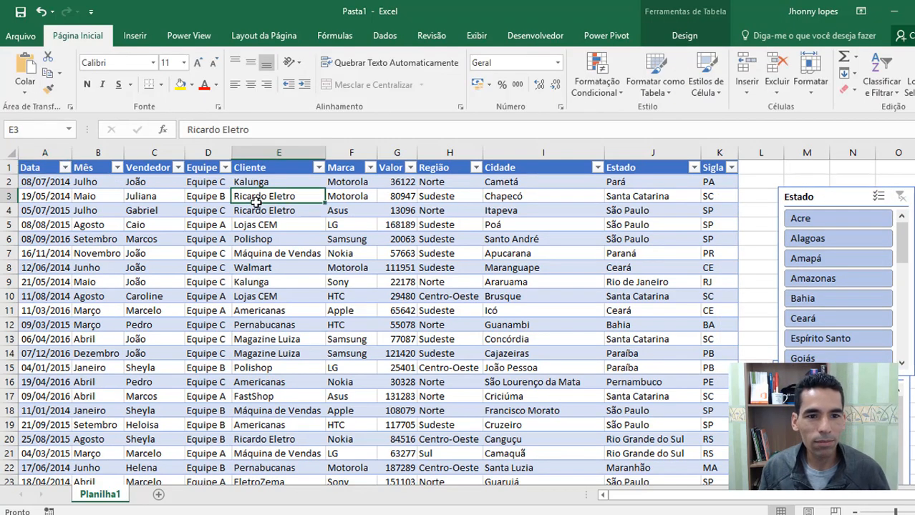
click(682, 36)
click(179, 90)
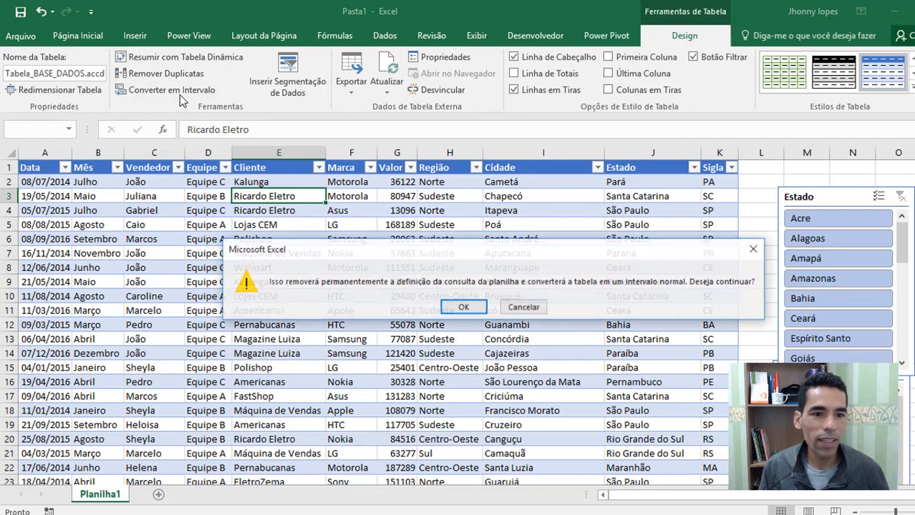
click(462, 308)
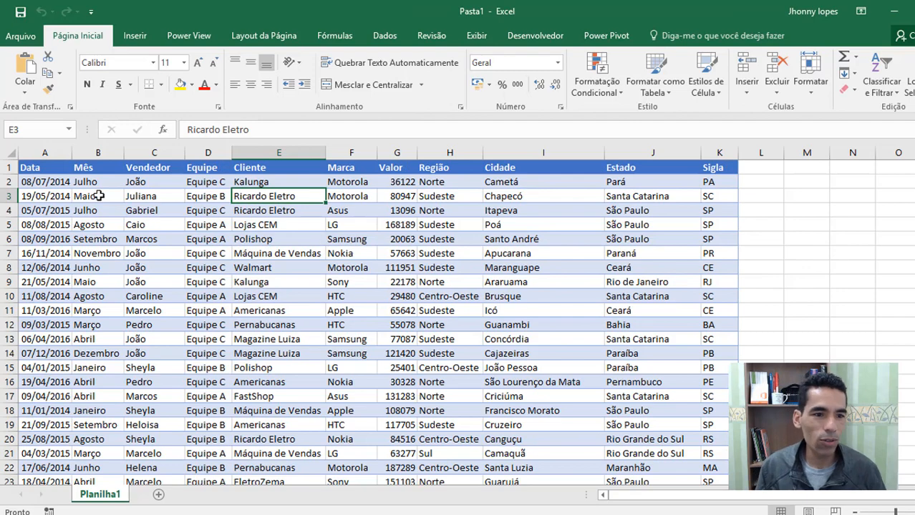
Step: Insert three blank columns between the Mês and Vendedor columns
right_click(143, 157)
click(149, 159)
drag(149, 156, 243, 153)
right_click(245, 153)
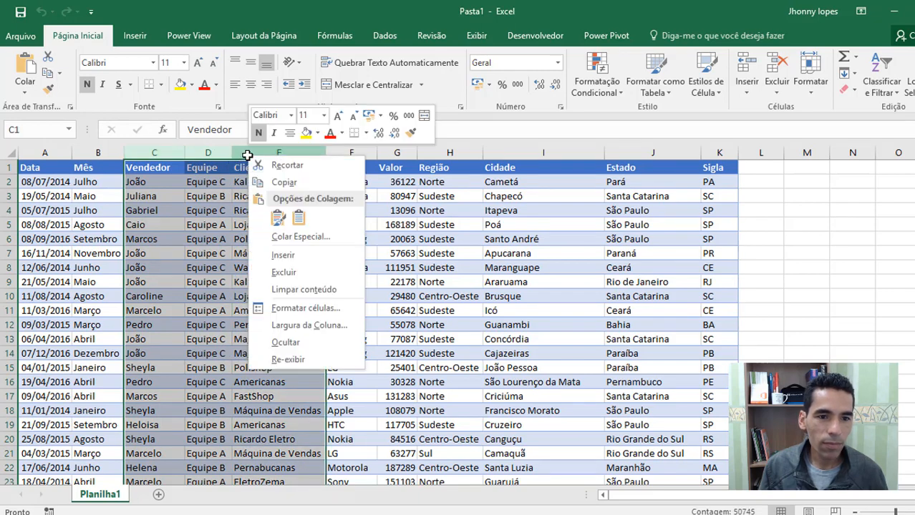
click(281, 255)
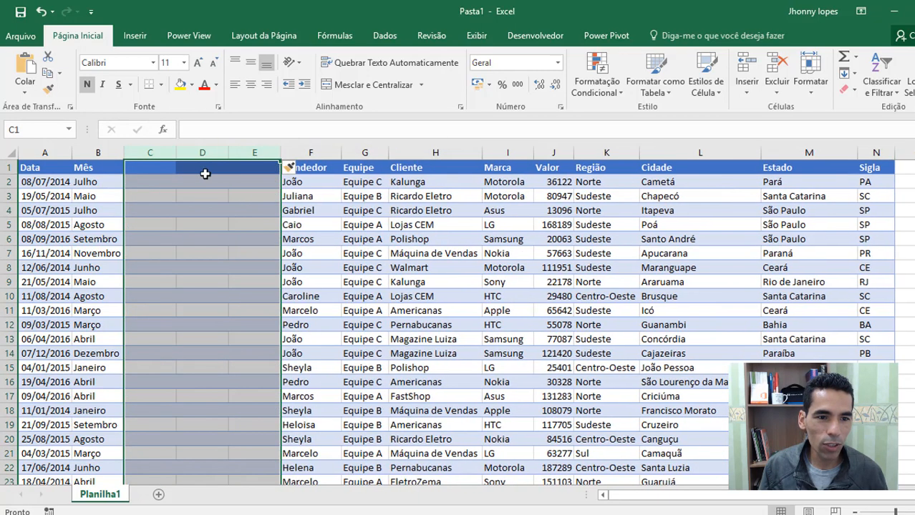
Step: Delete the surplus blank column E directly before Vendedor, keeping blank columns C and D
click(168, 166)
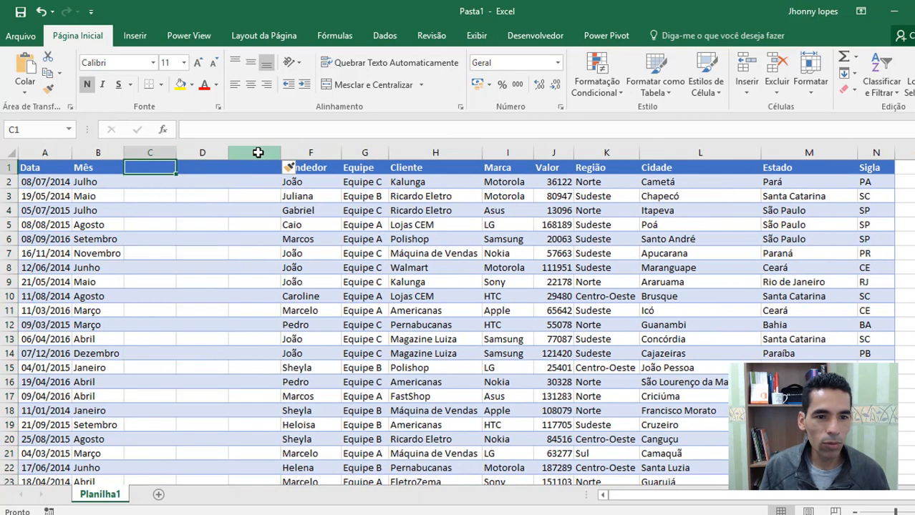
click(258, 152)
right_click(257, 153)
click(277, 263)
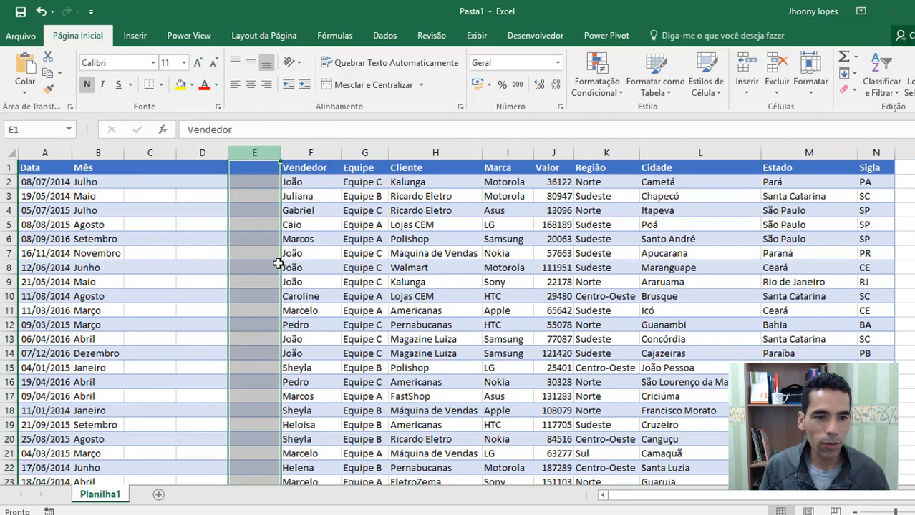
Step: Enter the headers Trimestre in C1 and Semestre in D1
click(174, 172)
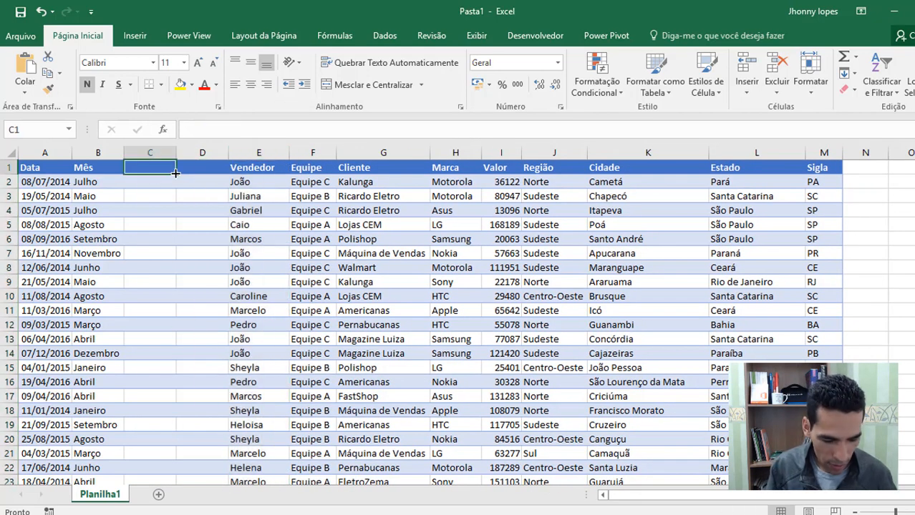
text(Trimestre)
key(Tab)
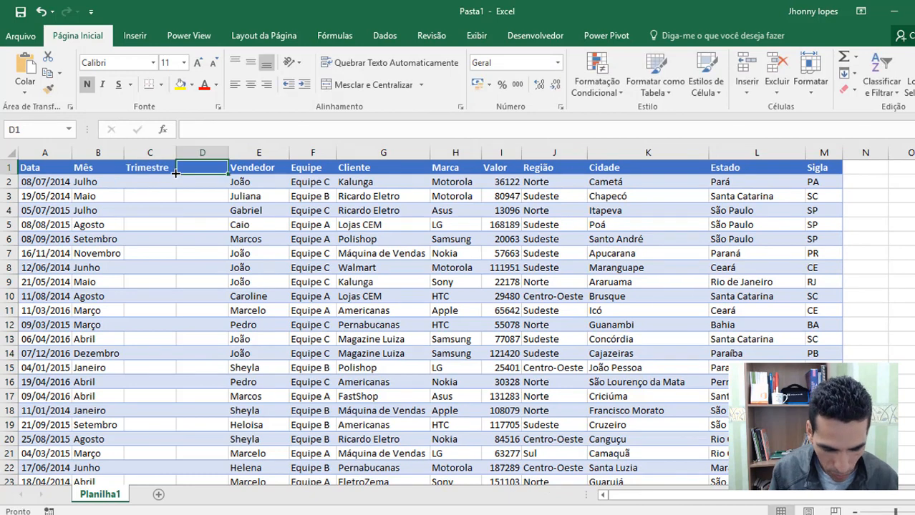
text(Semestre)
key(Return)
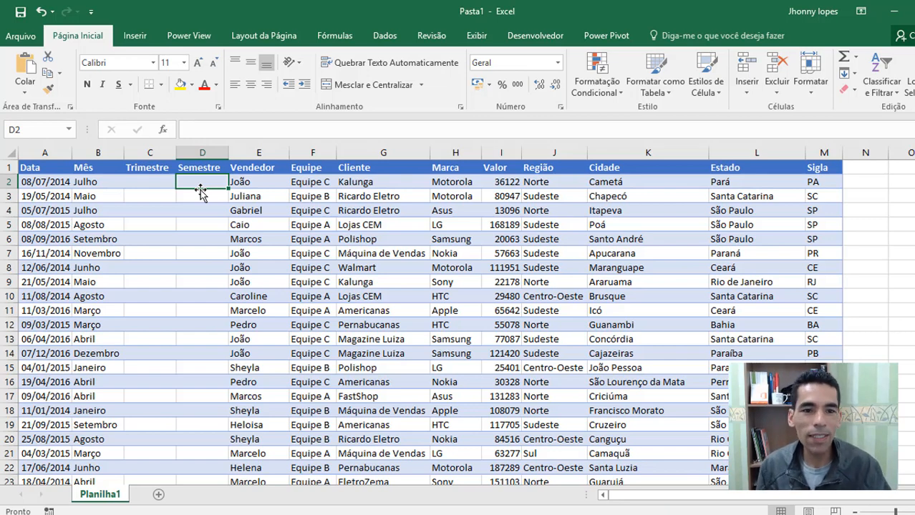
Step: Start a nested SE formula in C2 that returns "1º Trim" when mês(A2)<=3
click(154, 186)
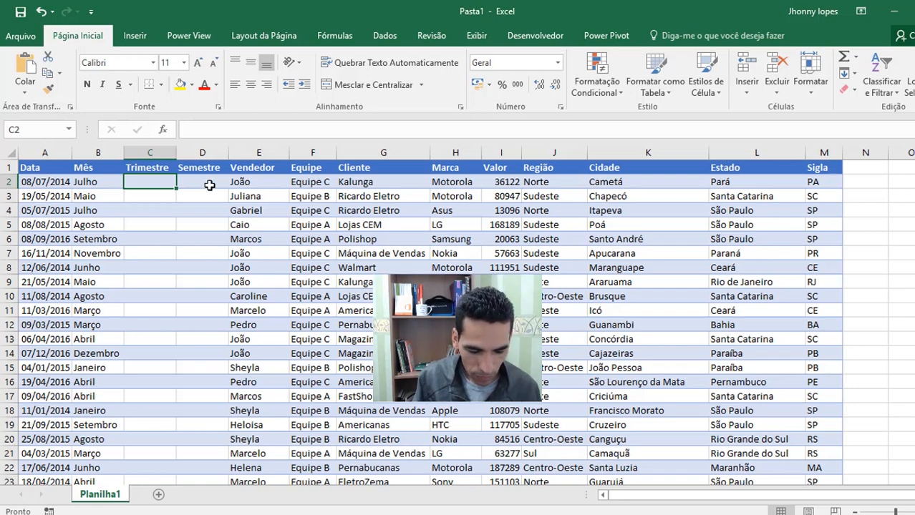
text(=se()
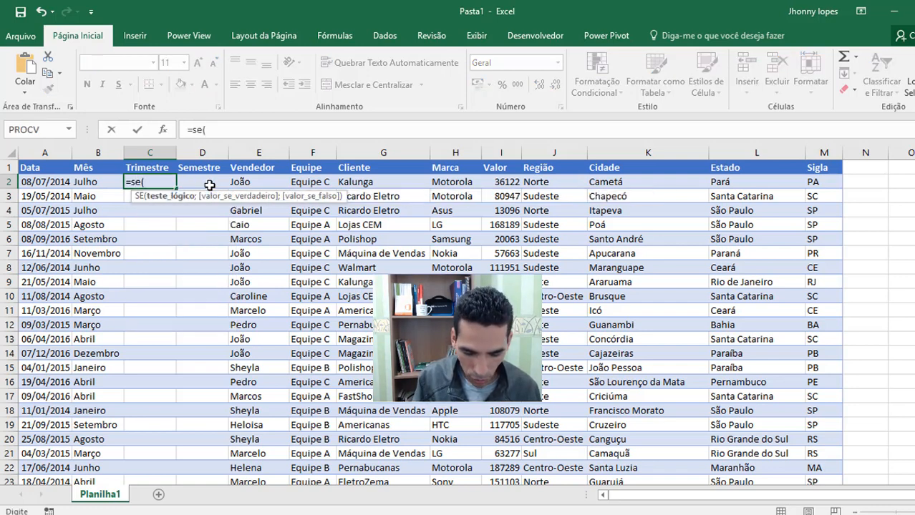
text(mês)
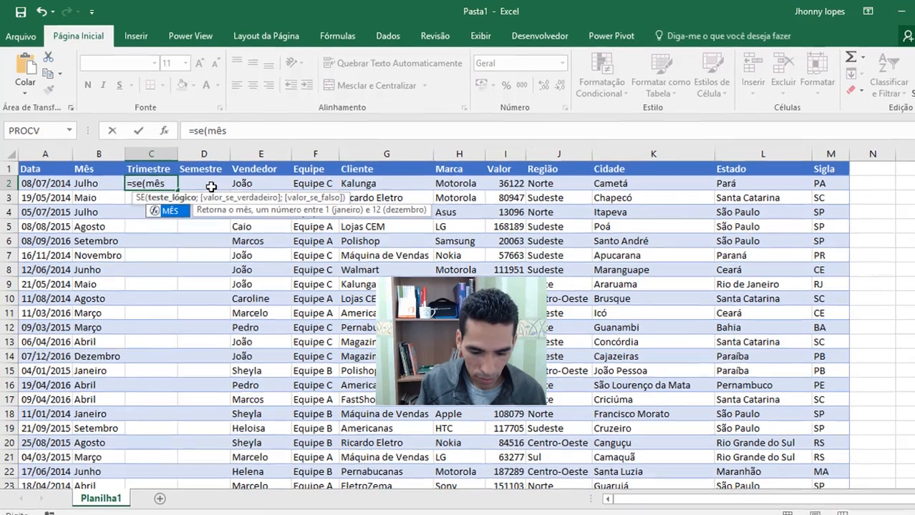
text(()
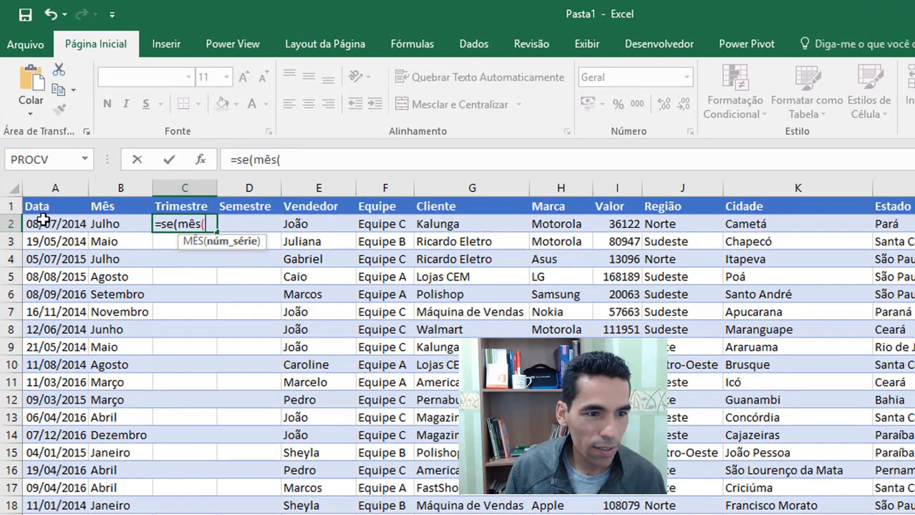
click(43, 222)
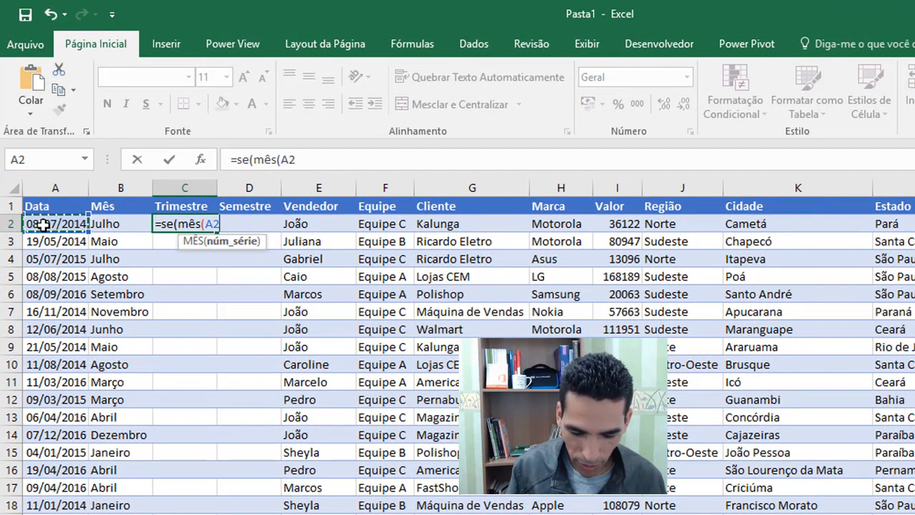
text())
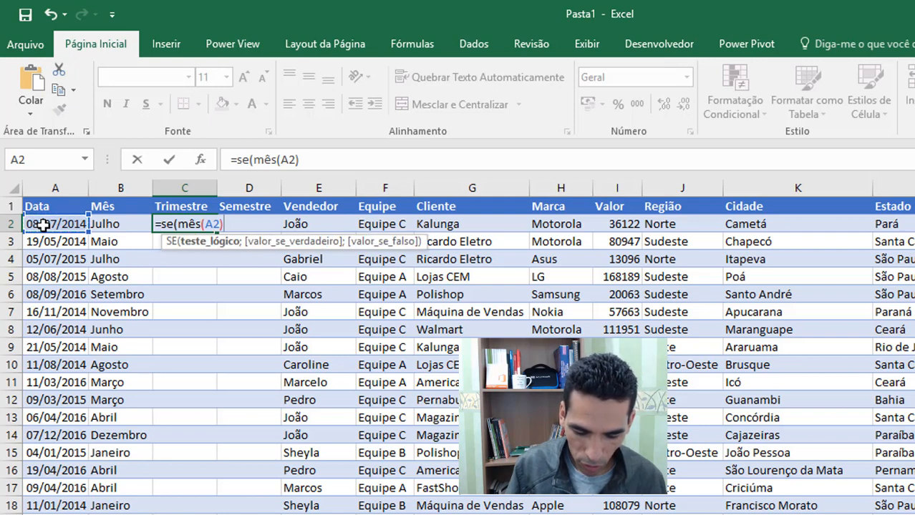
text(<=3)
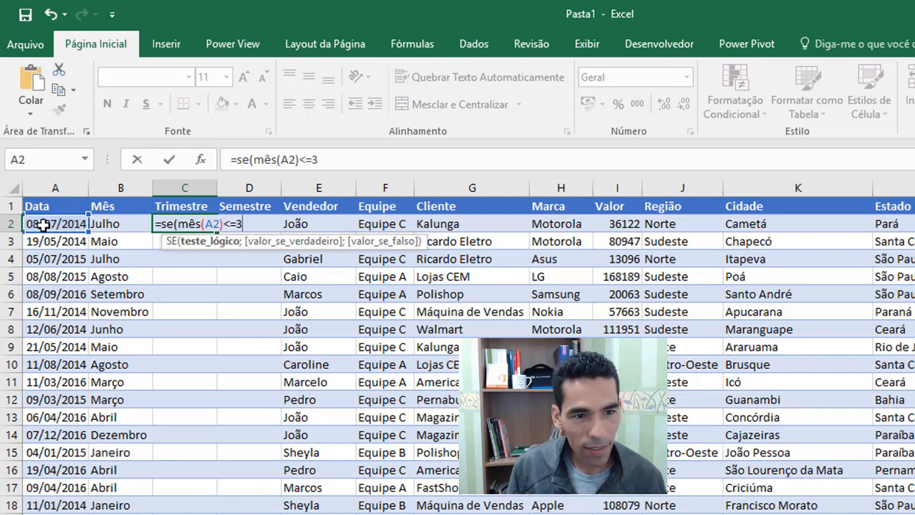
text(;"1)
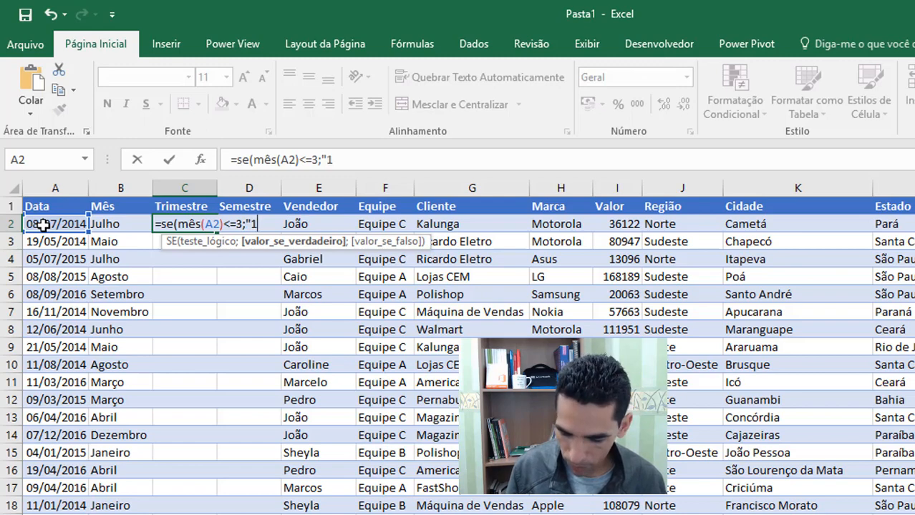
text(º Trim";se(m)
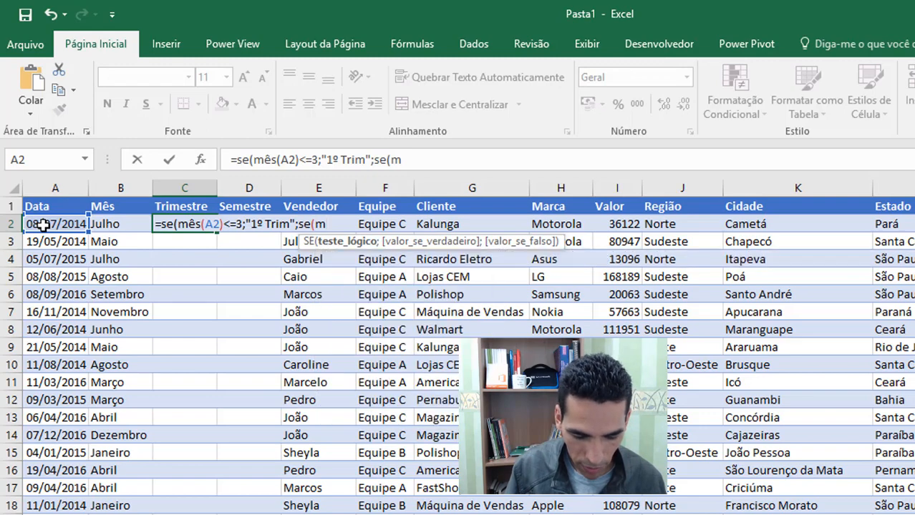
text(ês()
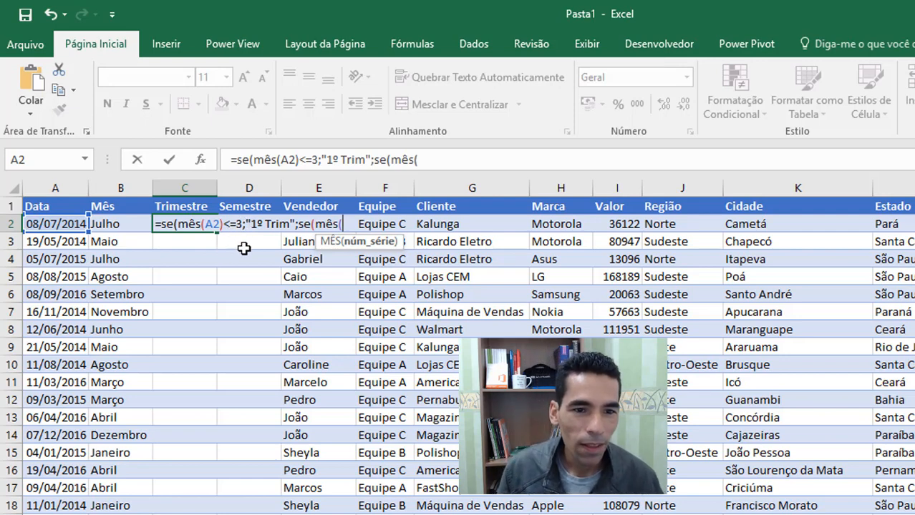
Step: Add a second SE test on the month of A2 to the formula, with <=6 returning "2º Trim"
click(422, 159)
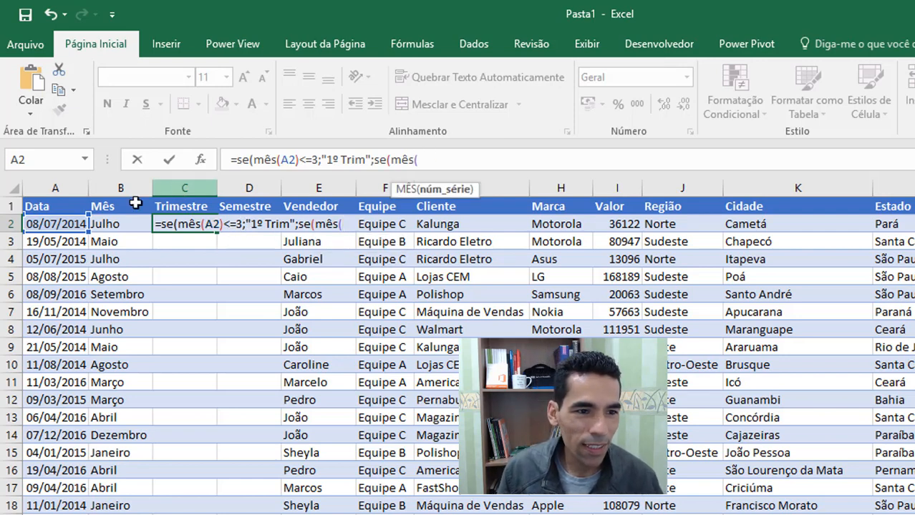
click(59, 224)
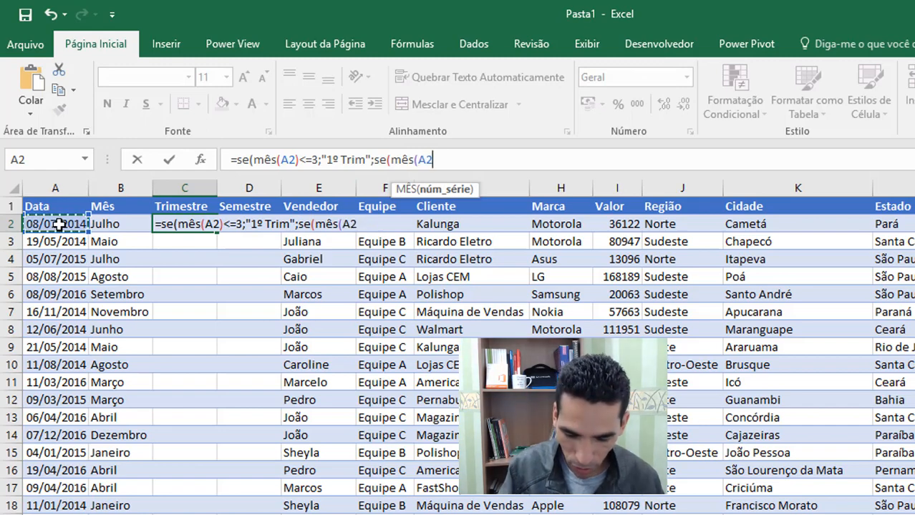
text(<=6)
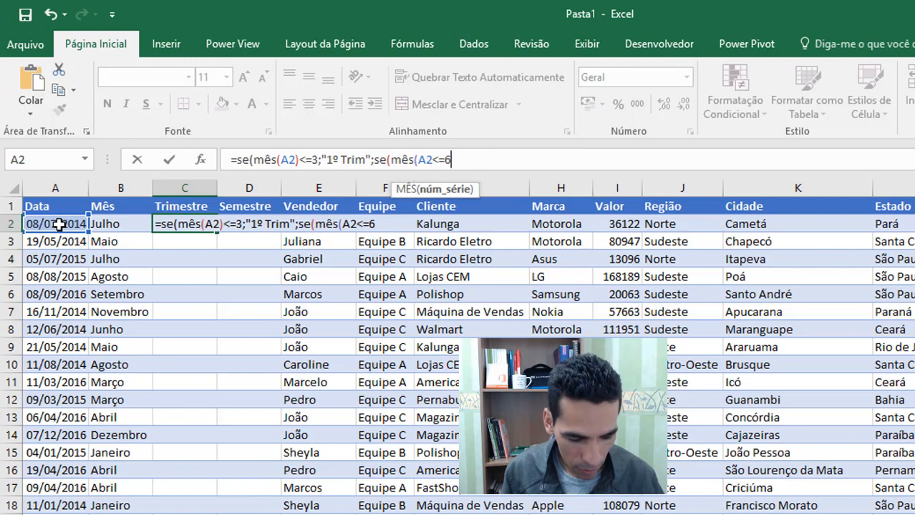
text(;)
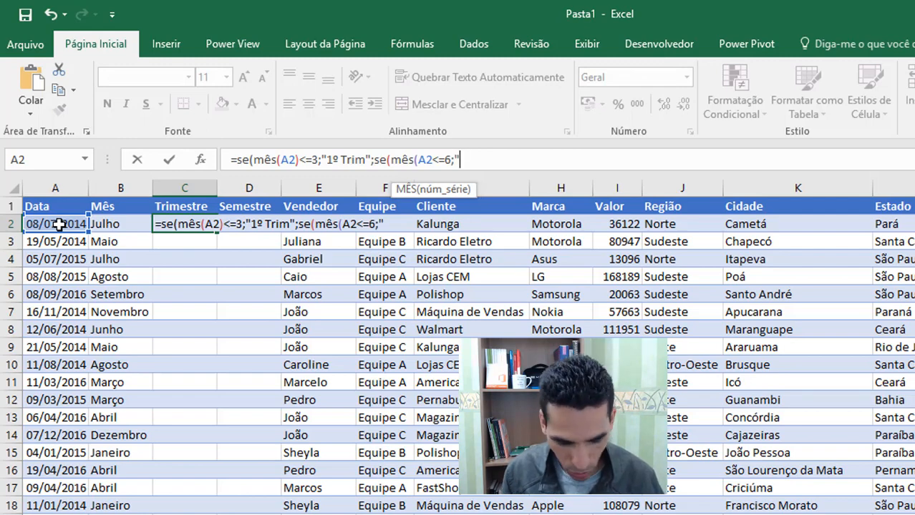
text("2º Trim")
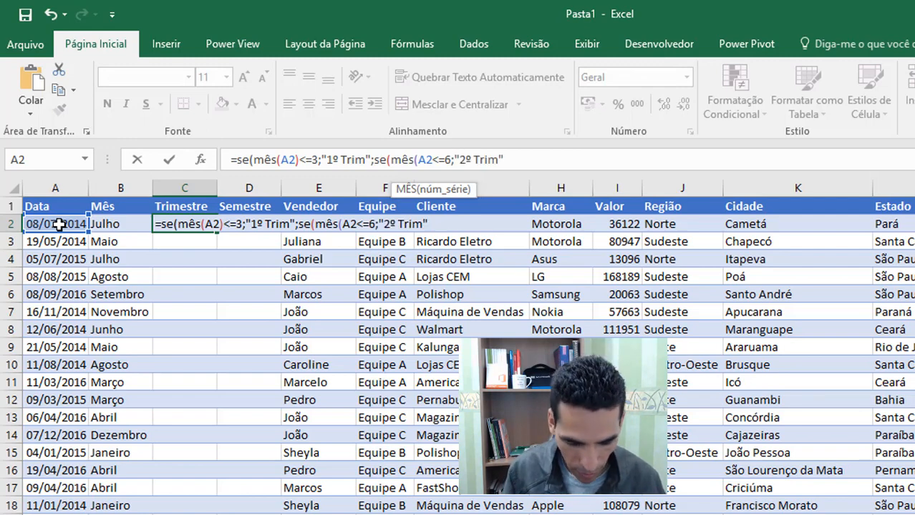
text(;se(mês)
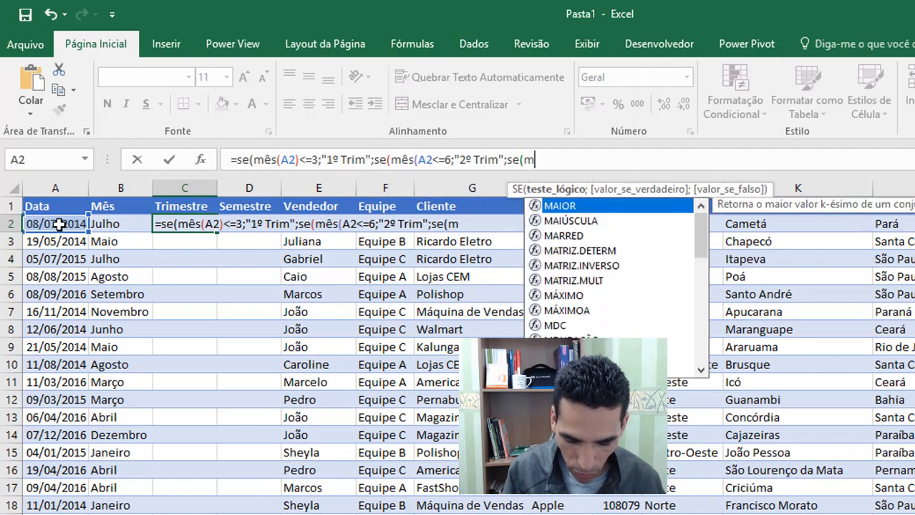
text(()
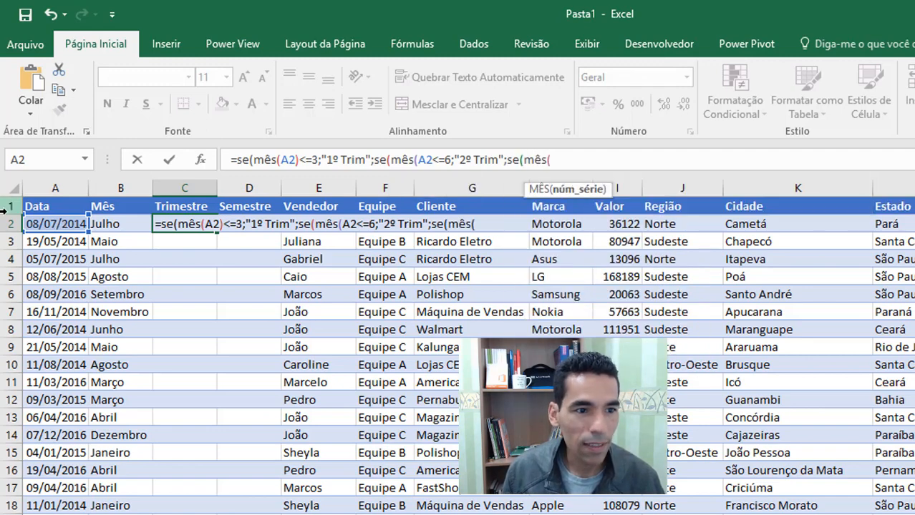
Step: Nest a third SE test in the formula that checks mês(A2)<=9, with the parenthesis closed after A2
click(48, 222)
text(<)
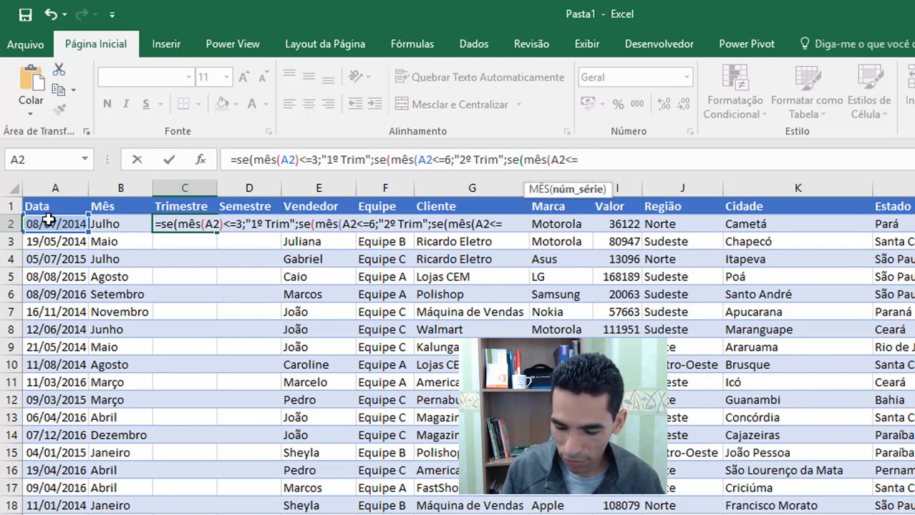
text(=9;)
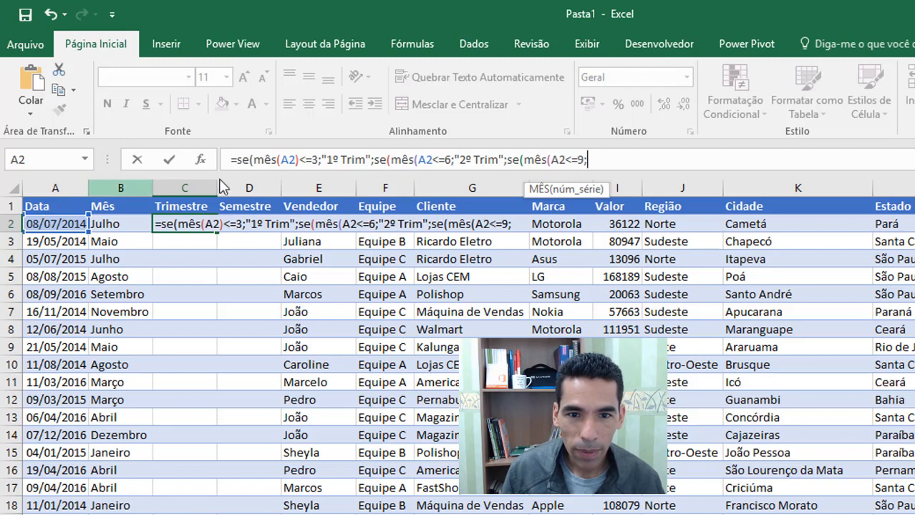
click(566, 158)
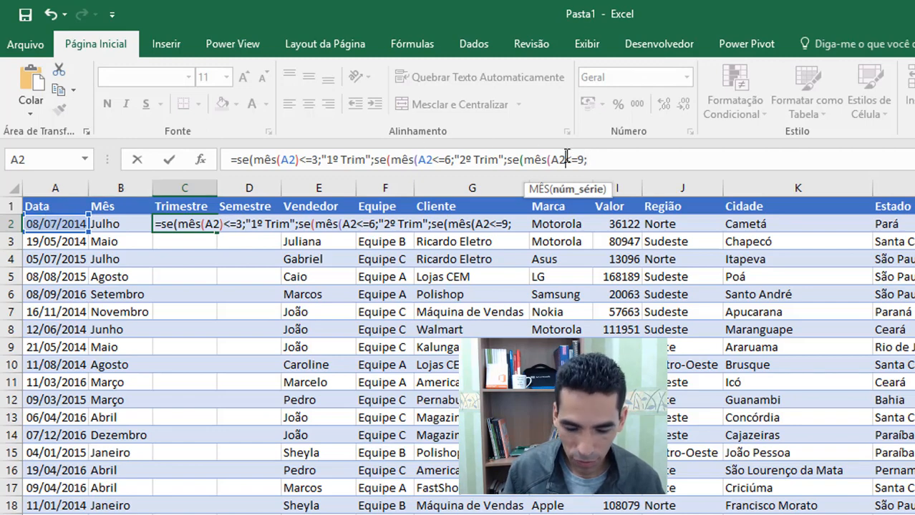
text())
click(609, 161)
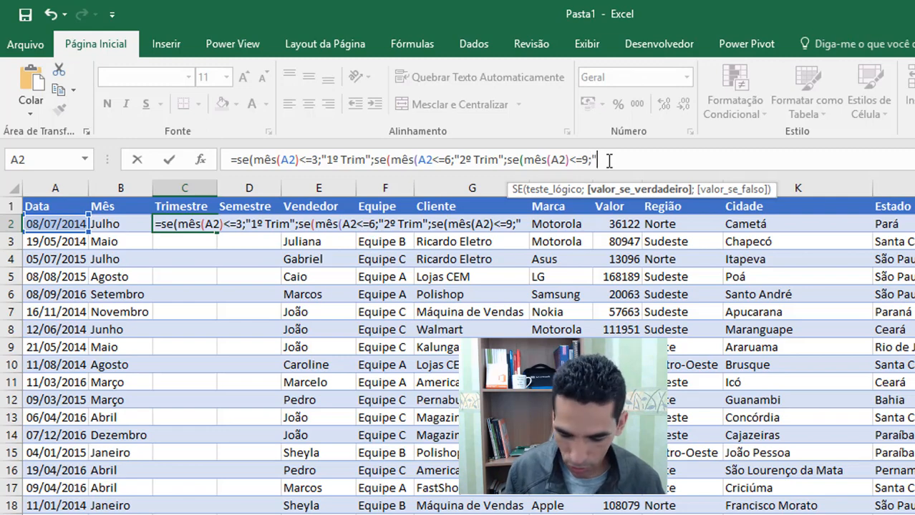
Step: Make the third test return "3º Trim" or otherwise "4º Trim", close the parentheses and try to enter the formula
text("3)
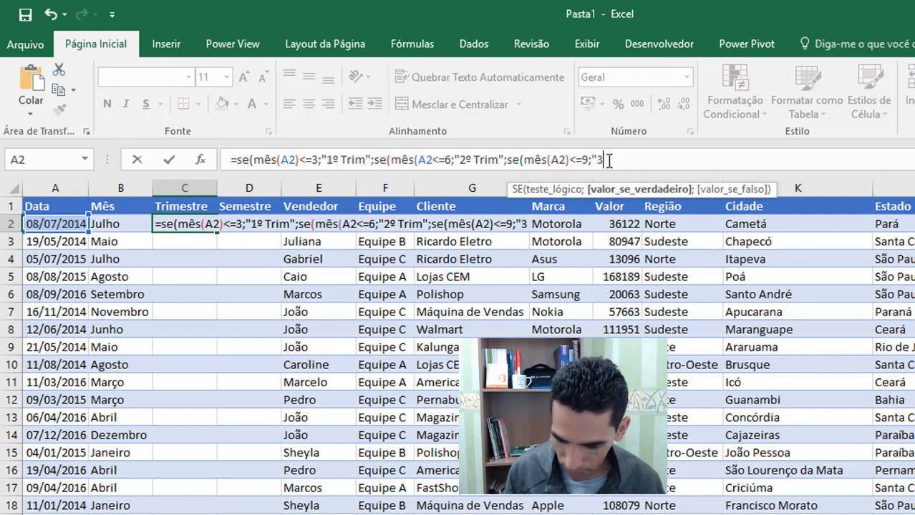
text(º Trim";")
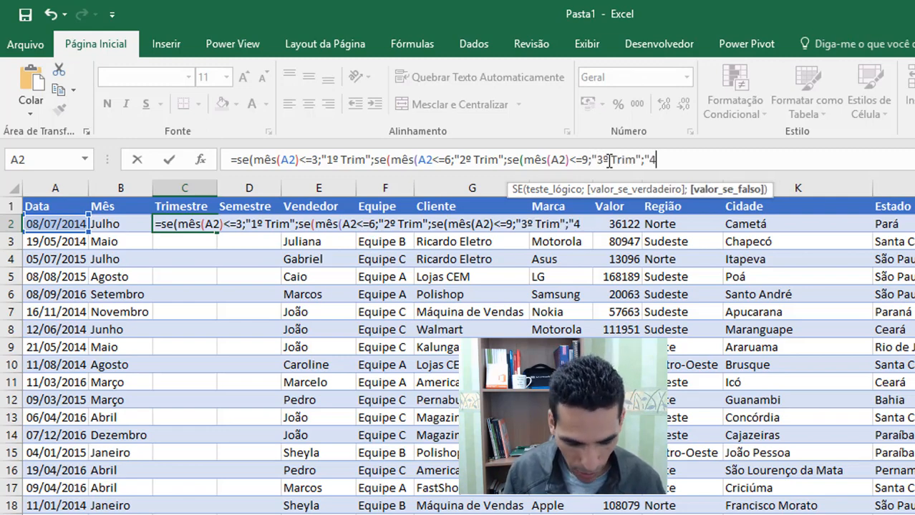
text(4º Trim"))))
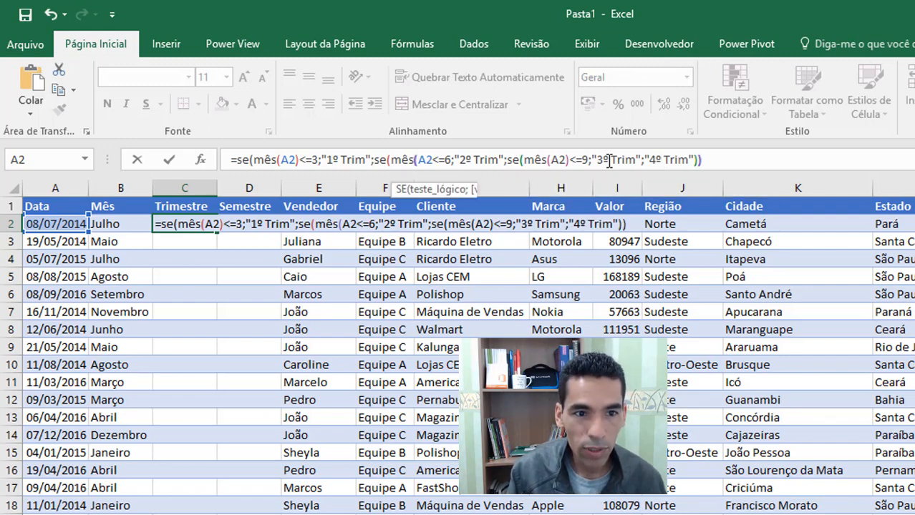
text())
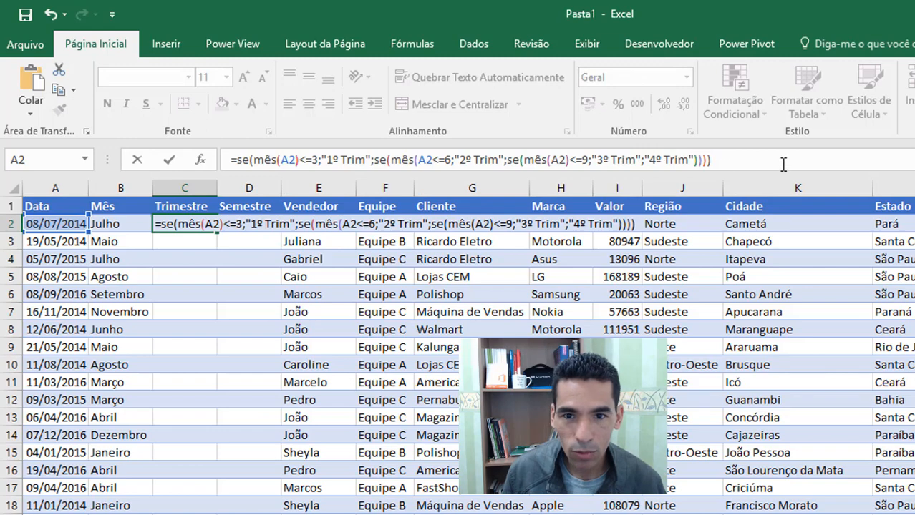
key(Return)
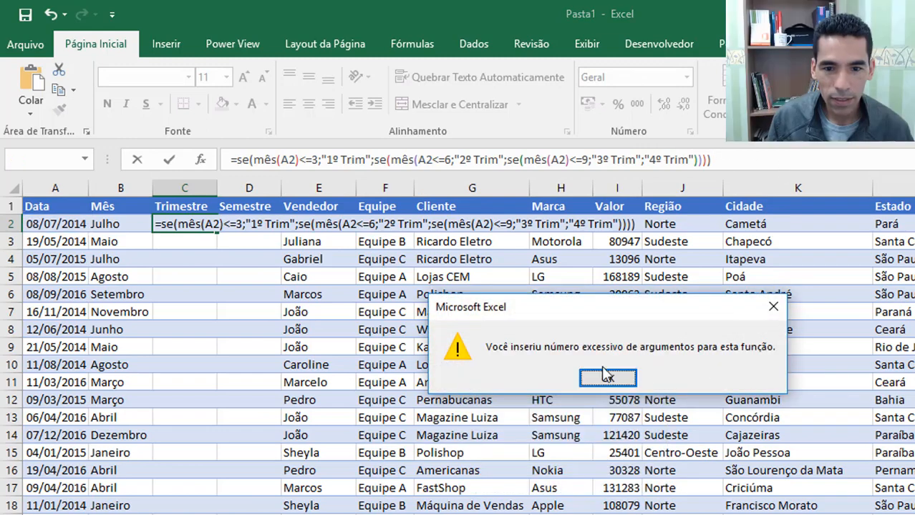
Step: Close the parenthesis after A2 in the formula's second mês test, enter it and accept the proposed correction
click(605, 377)
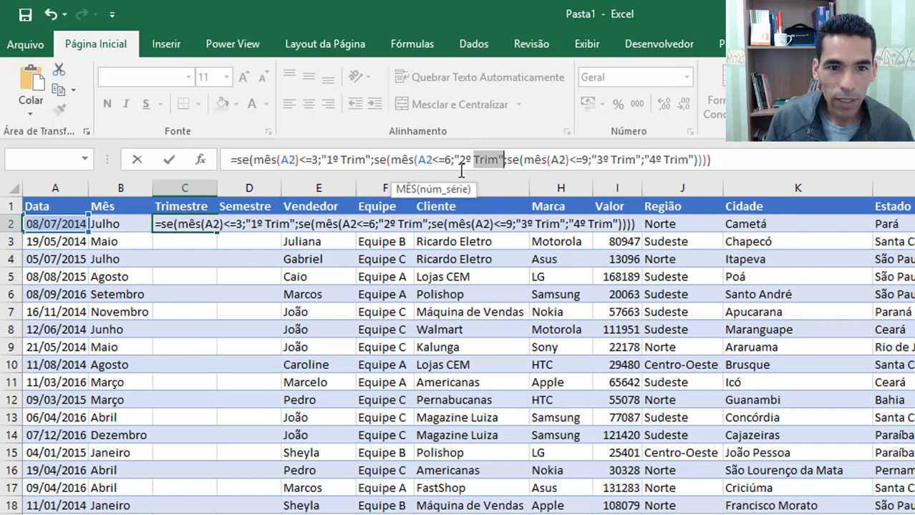
click(435, 159)
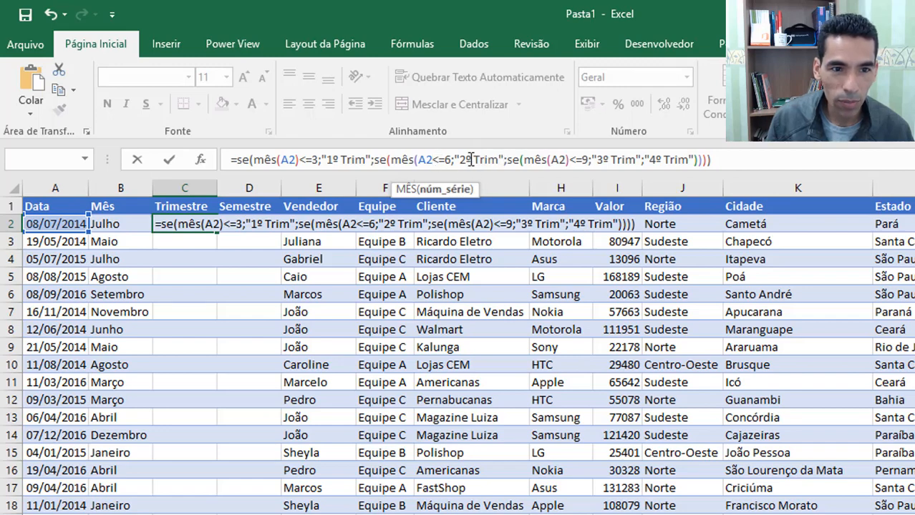
text())
key(Return)
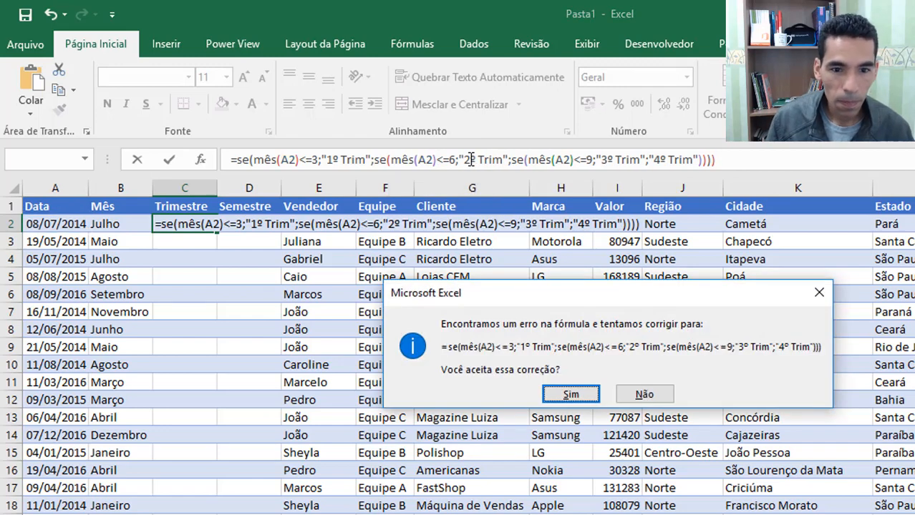
click(571, 394)
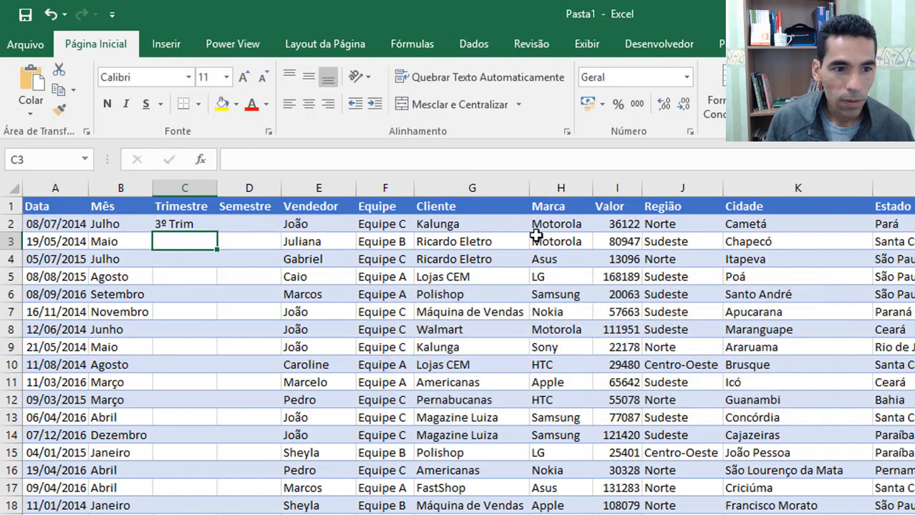
Step: Review the nested SE formula in C2 and fill it down the whole Trimestre column
click(176, 224)
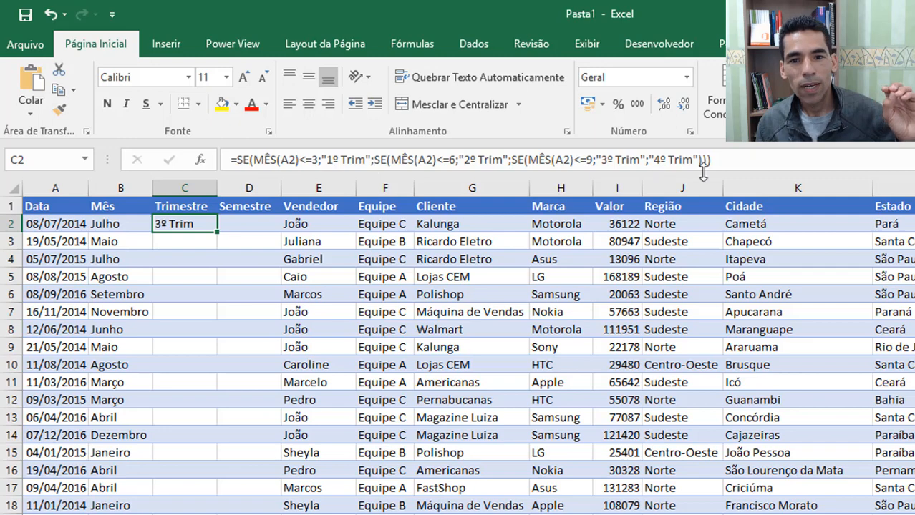
click(731, 159)
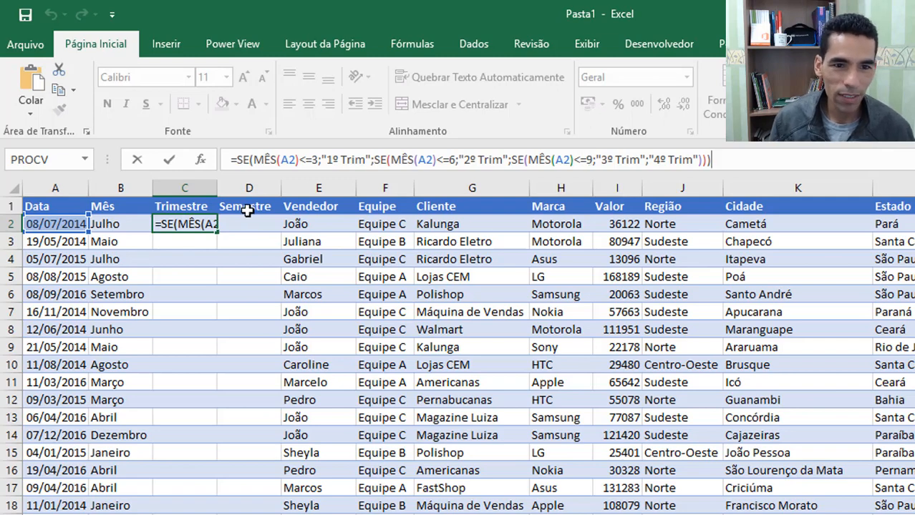
key(Return)
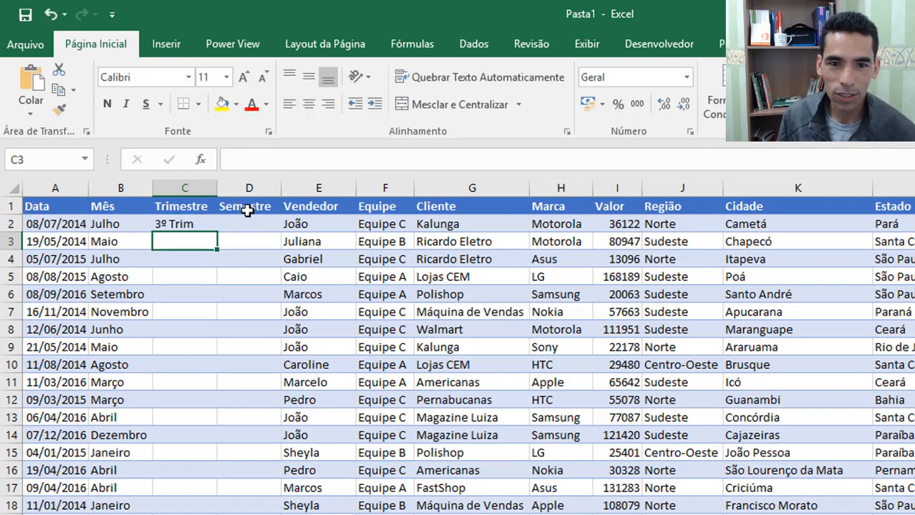
click(176, 227)
double_click(216, 235)
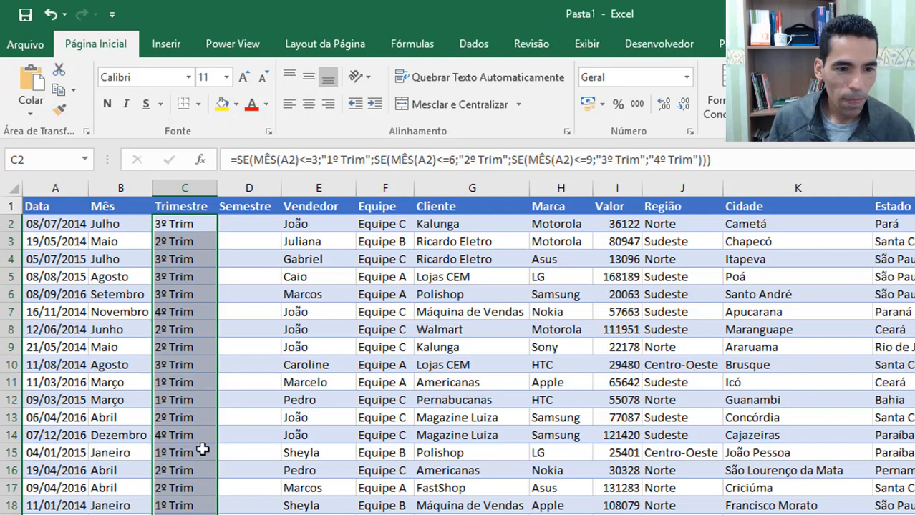
Step: Check the filled Trimestre values against the months down to the last record, and return to the header row
click(186, 297)
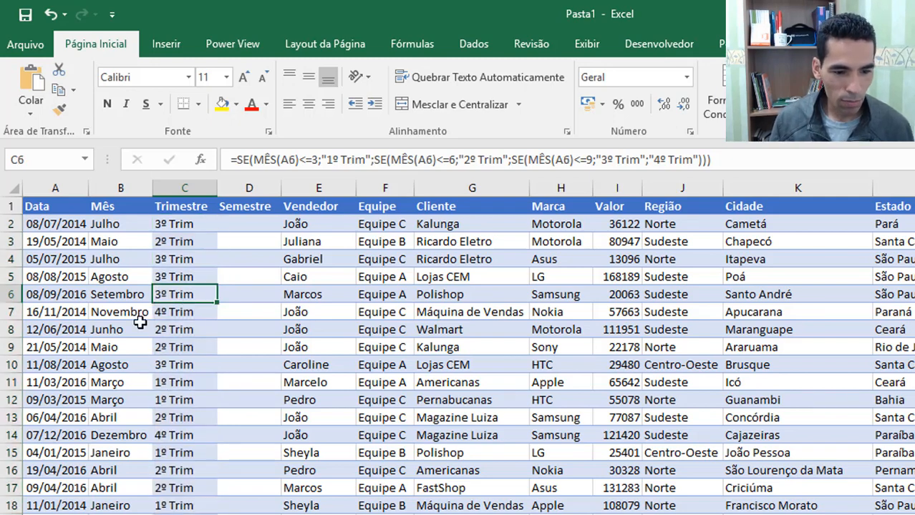
key(ctrl+Down)
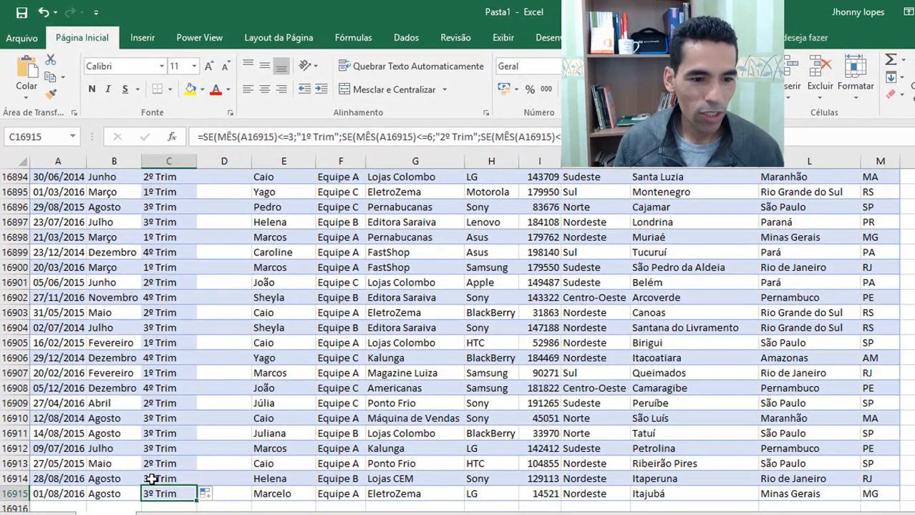
click(152, 485)
scroll(148, 470, up, 20)
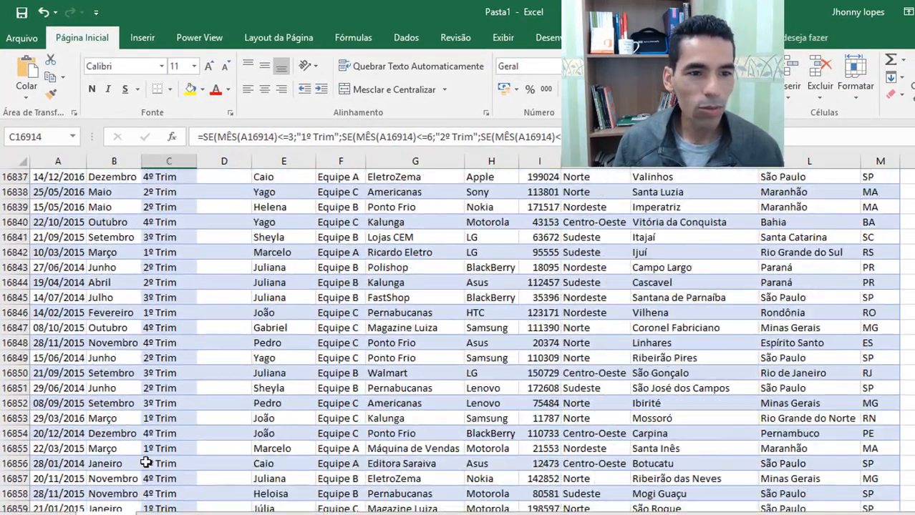
scroll(146, 459, up, 20)
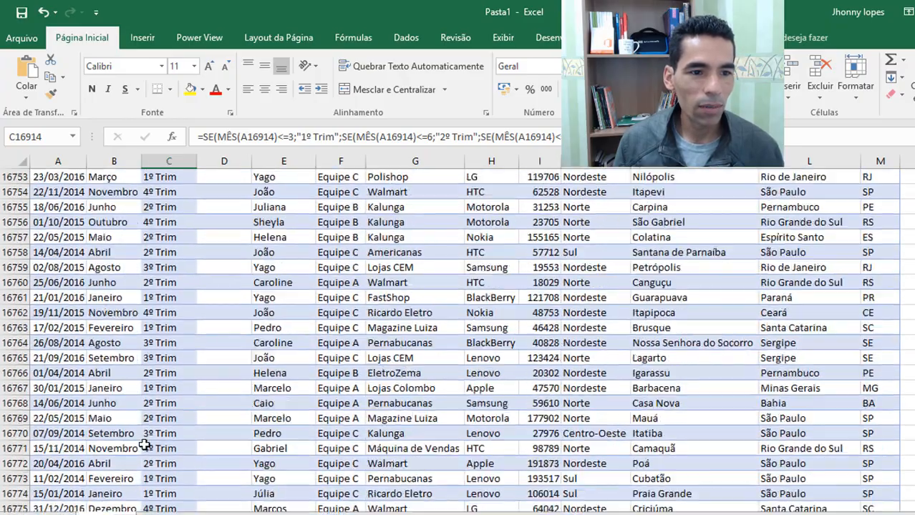
scroll(144, 445, up, 9)
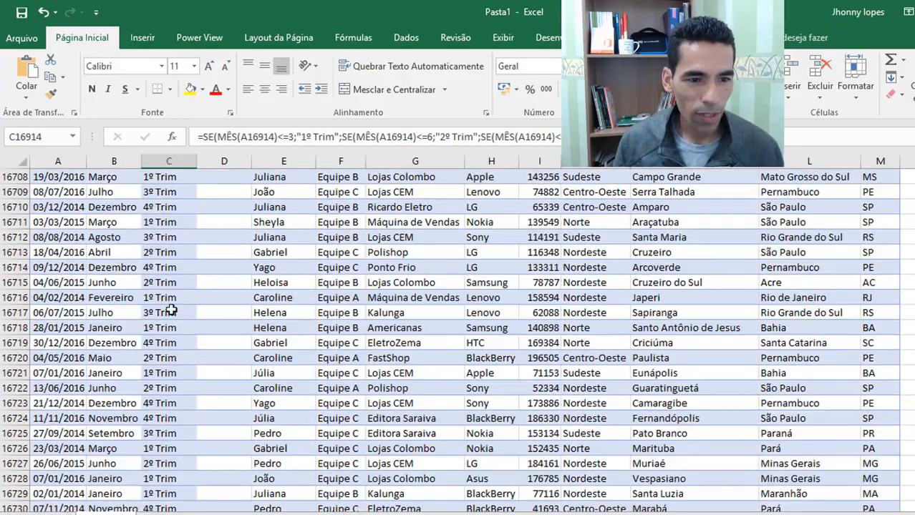
click(172, 312)
key(ctrl+Up)
Step: Start an SE formula in D2 under Semestre that tests whether mês(A2)<=6
key(Right)
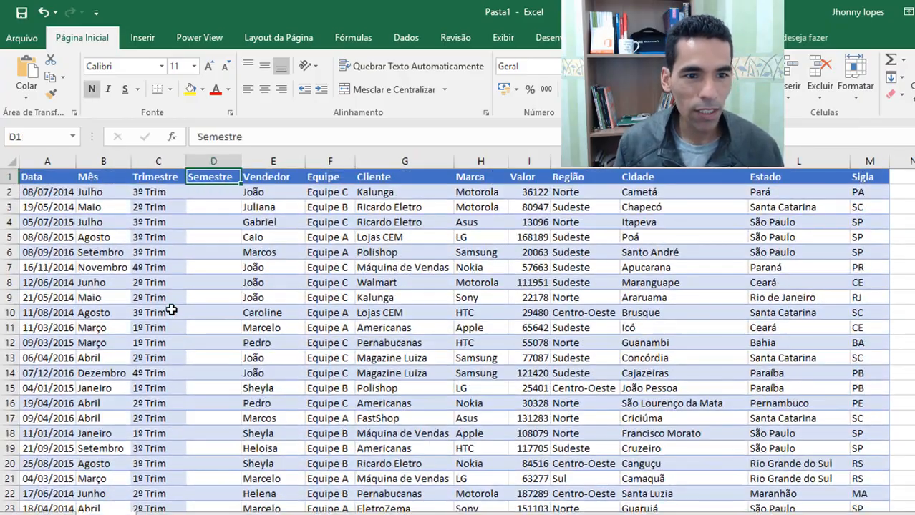
key(Down)
text(=se)
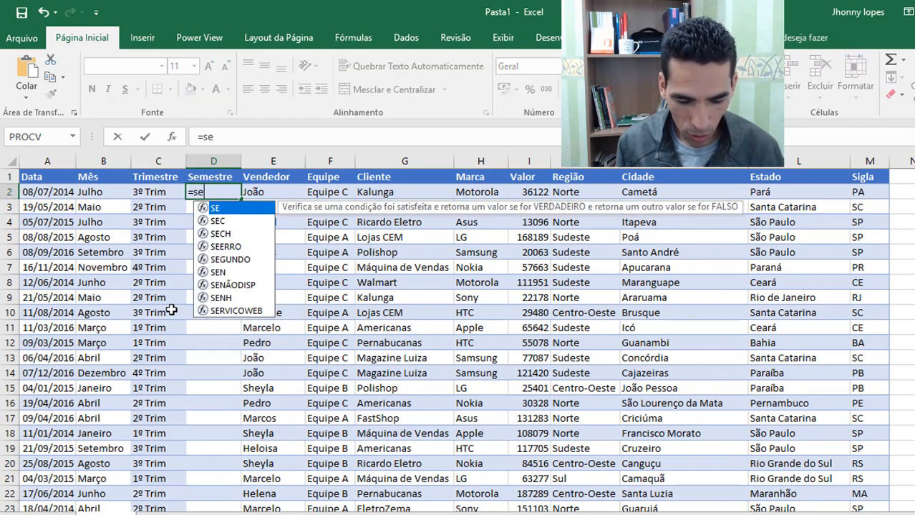
text((mês()
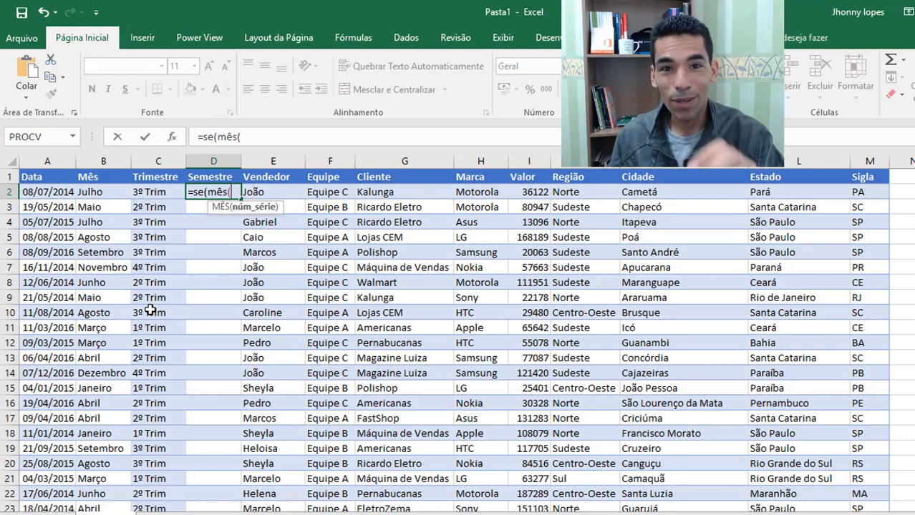
click(54, 195)
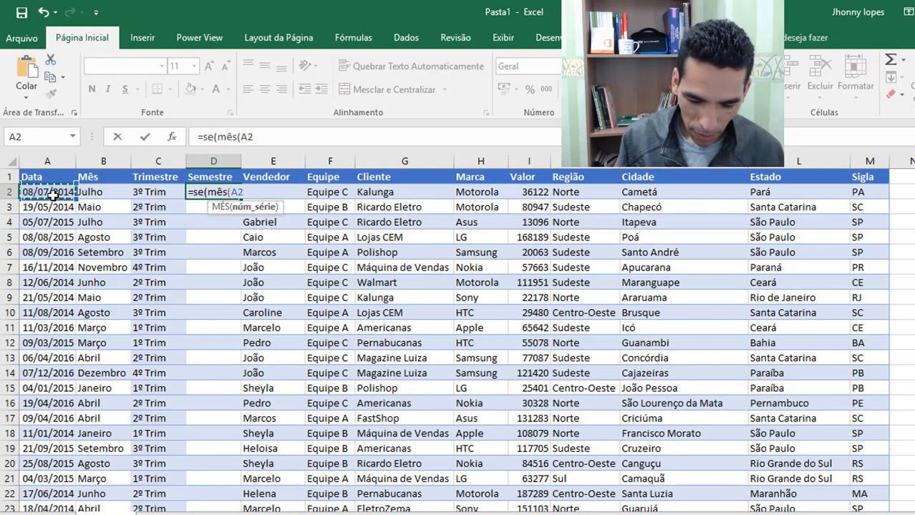
text()<=)
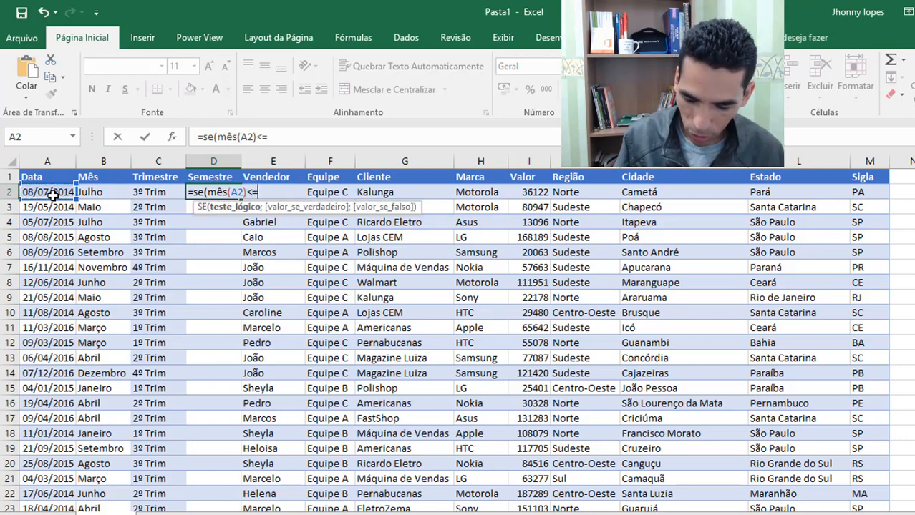
text(6)
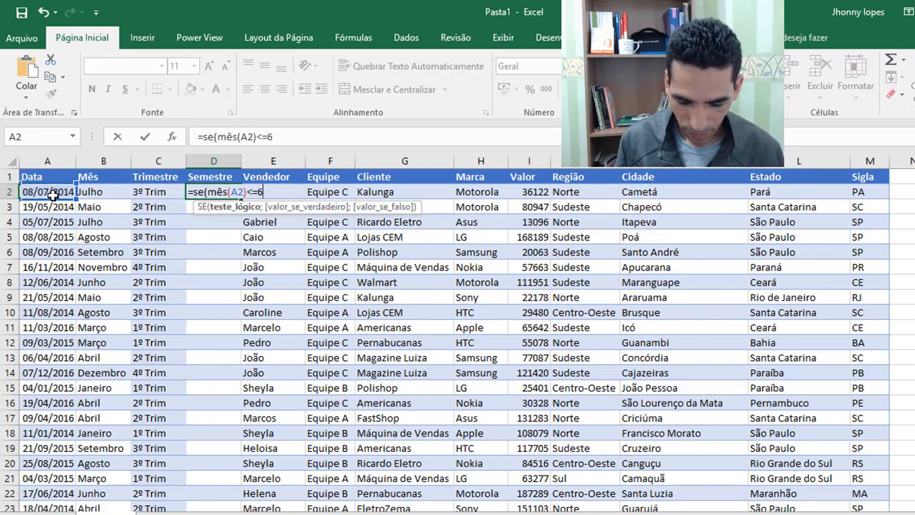
text(;"1º Sem)
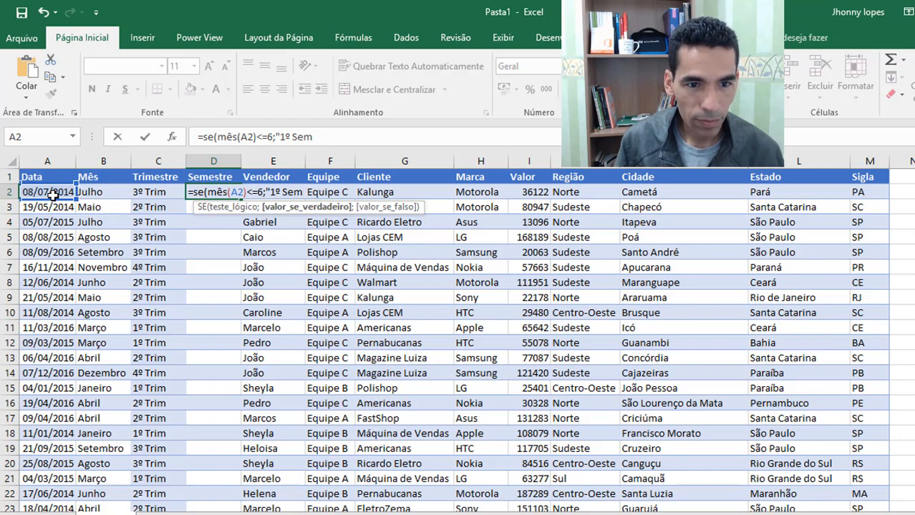
Step: Make the Semestre formula return "1º Sem" when true and "2º Sem" otherwise, close it and enter it
text(";"2º Sem)
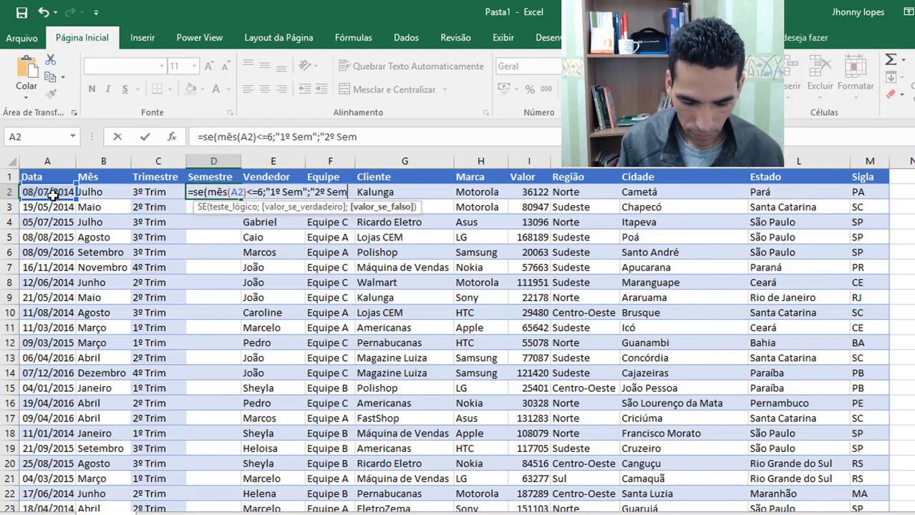
text(")
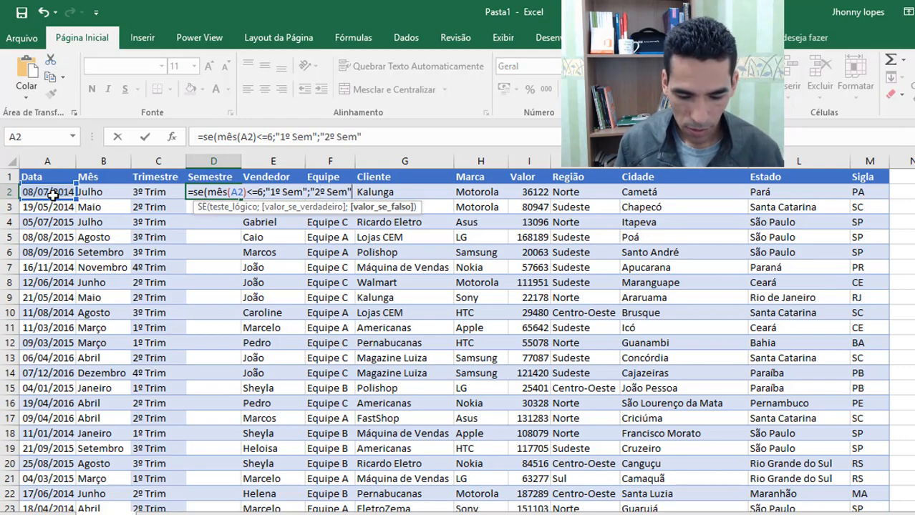
text())
key(Return)
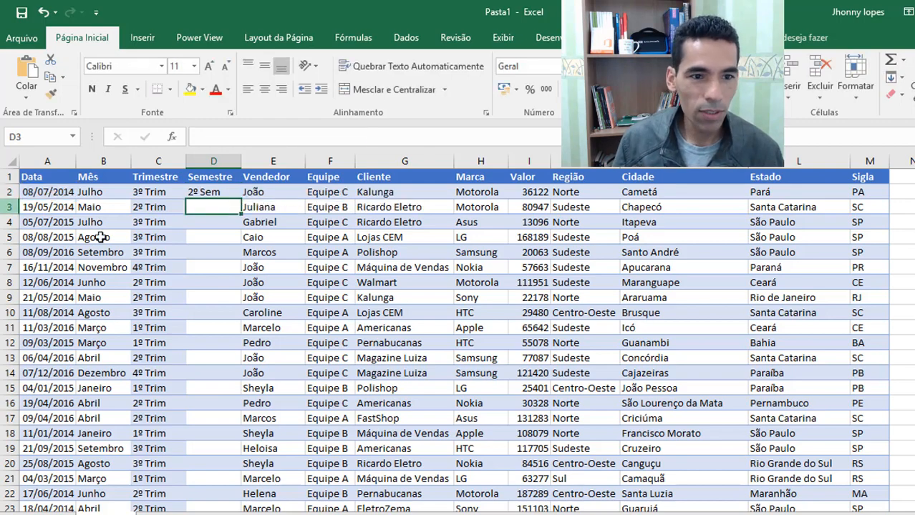
Step: Fill the D2 formula down the whole Semestre column and check the copied formulas
click(227, 192)
double_click(240, 199)
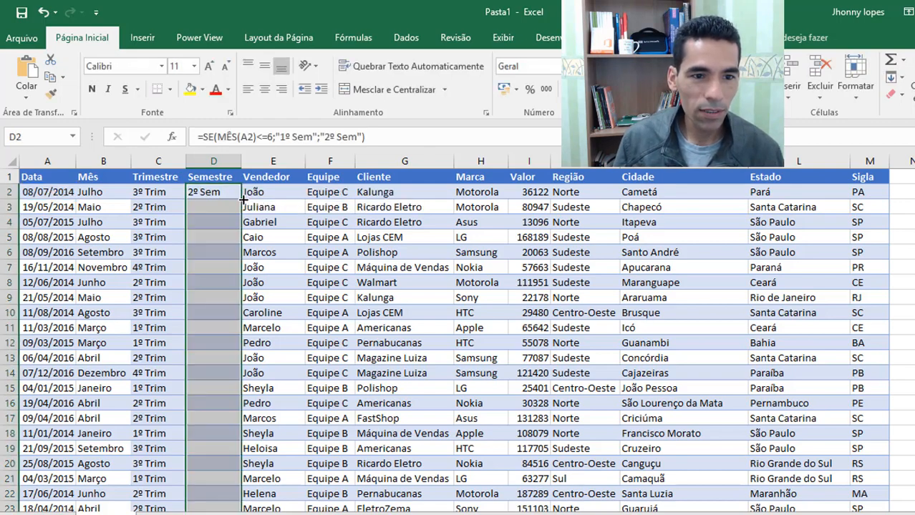
click(215, 232)
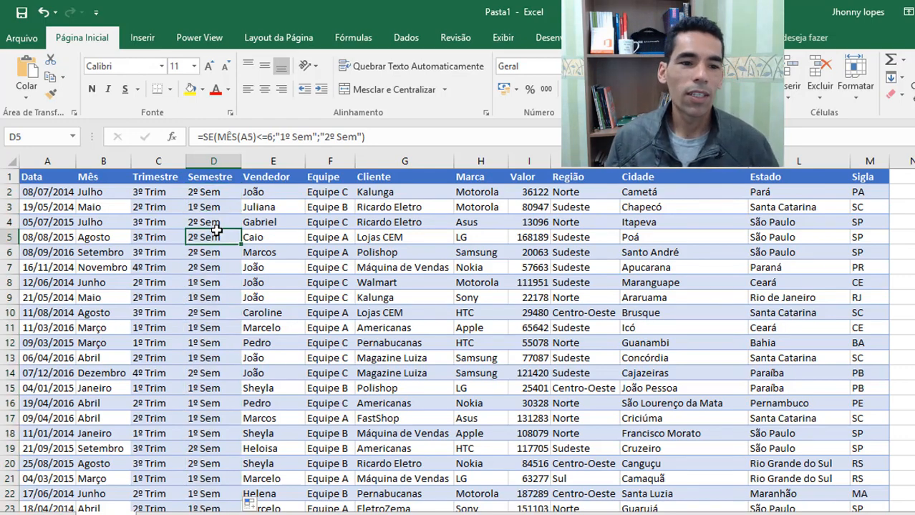
click(153, 223)
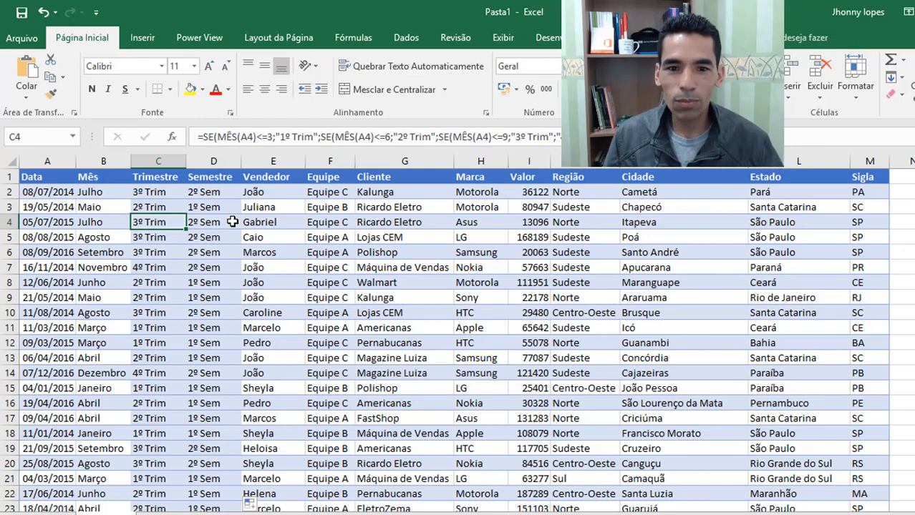
Step: Apply the R$ accounting number format to all amounts in the Valor column from I2 down
click(530, 192)
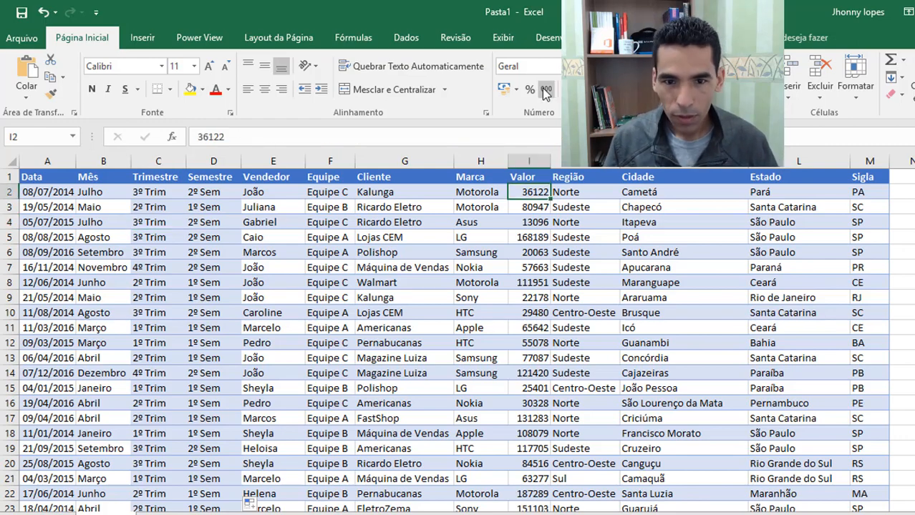
key(ctrl+shift+Down)
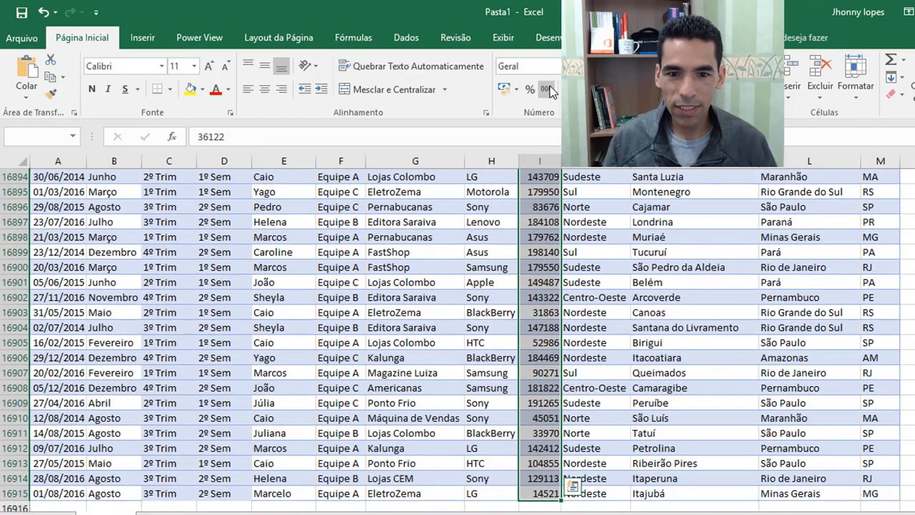
click(503, 89)
key(ctrl+BackSpace)
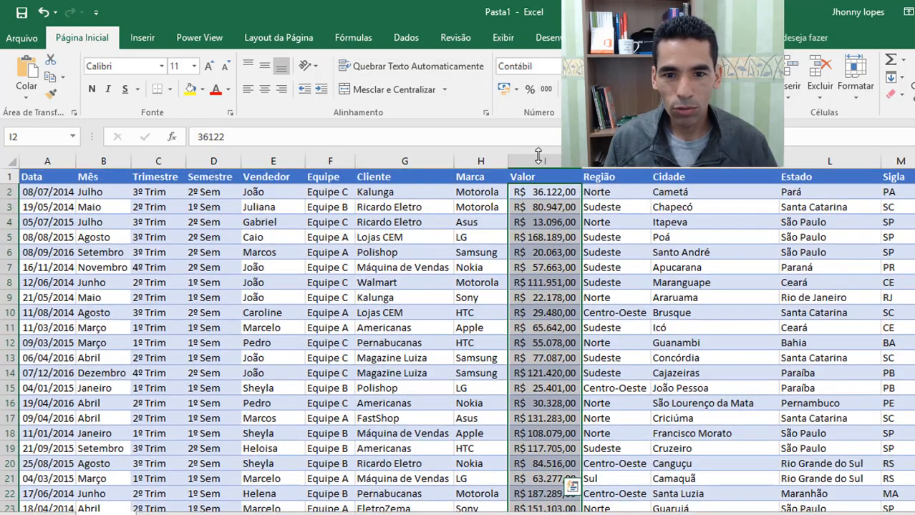
click(526, 192)
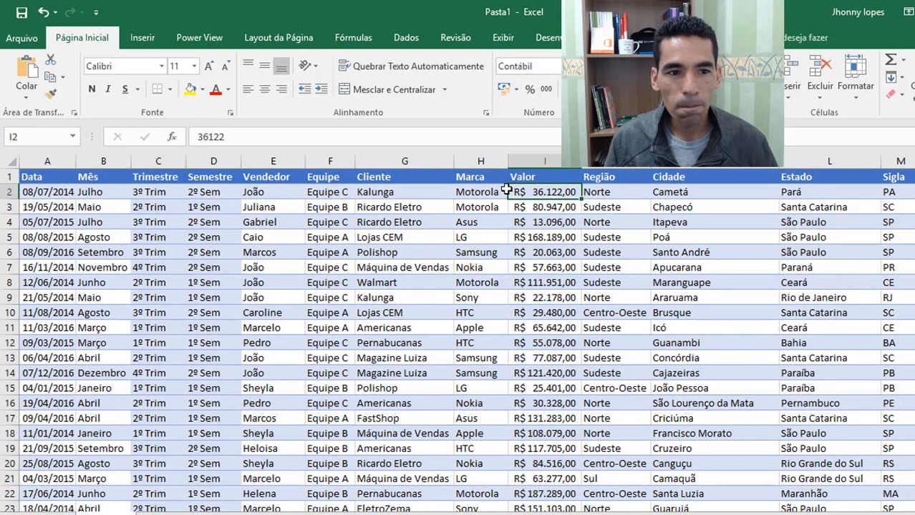
Step: Create a pivot table from Planilha1!$A$1:$M$16915 on a new worksheet and add Vendedor as its row field
click(226, 223)
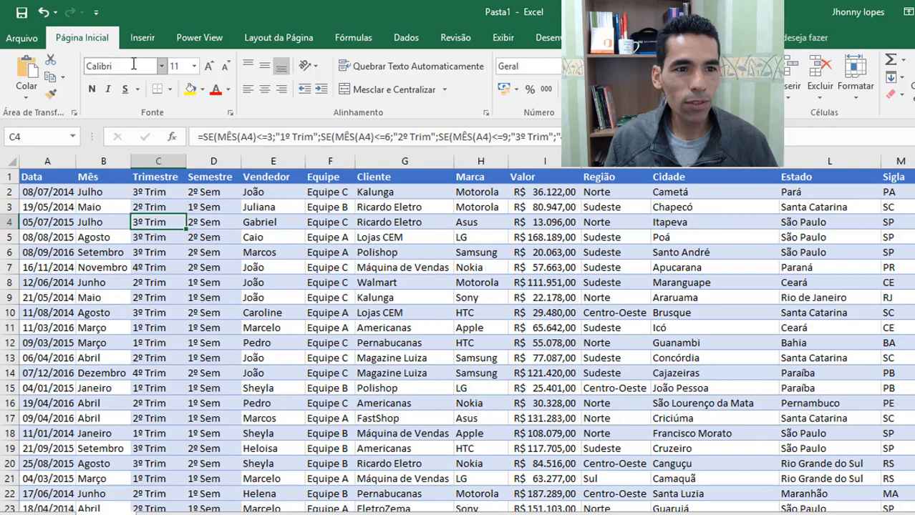
click(143, 38)
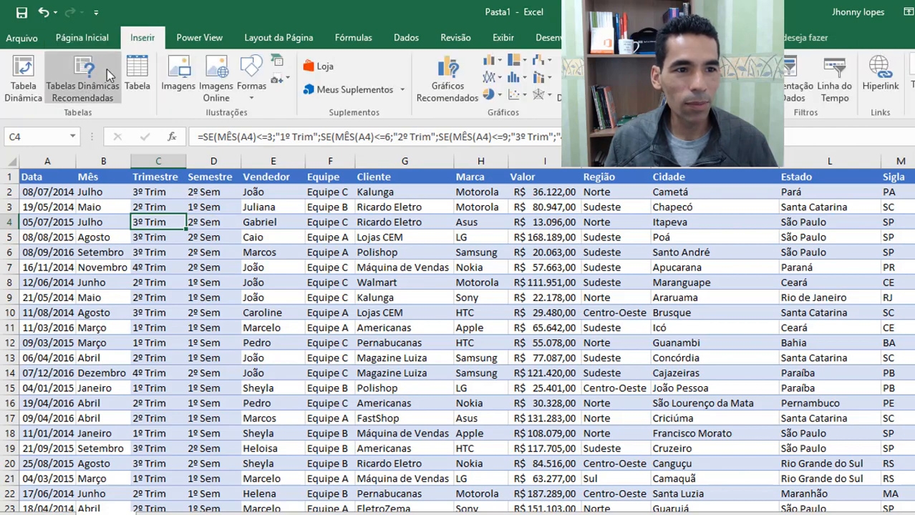
click(24, 79)
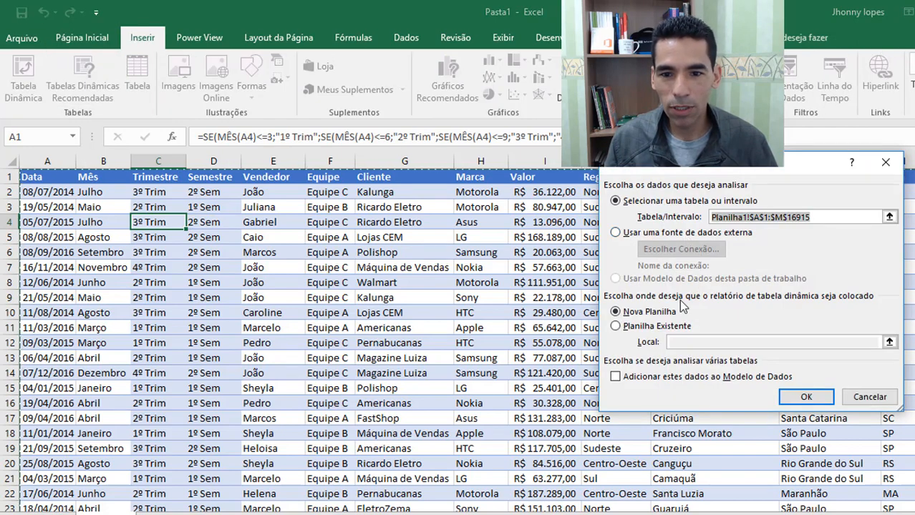
click(805, 398)
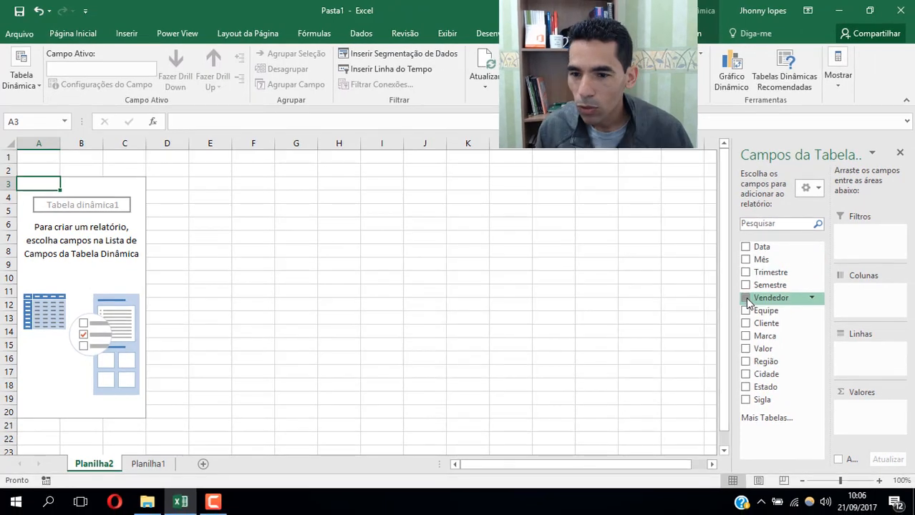
click(745, 297)
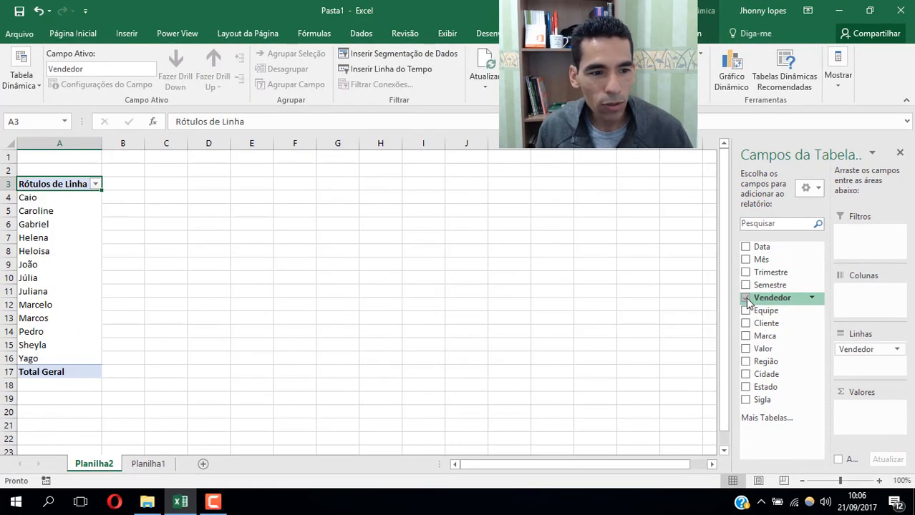
Step: Add Marca as a second row field and Valor as the summed value field of the pivot table
click(745, 336)
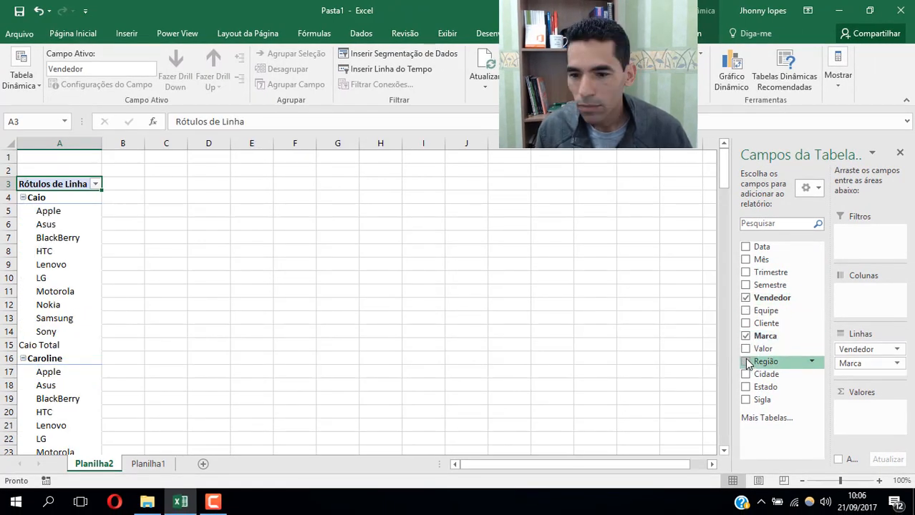
click(746, 349)
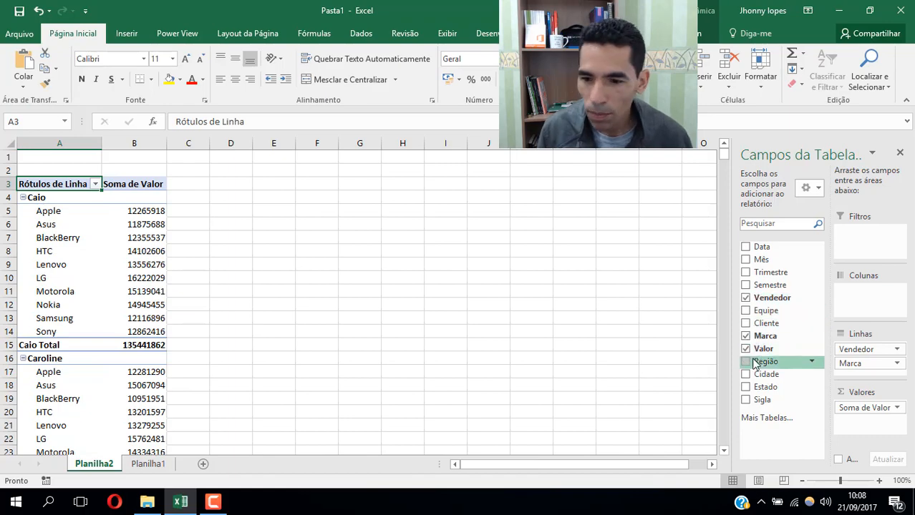
Step: Insert slicers for Trimestre, Semestre, Marca and Estado, and move the Estado slicer clear of the overlapping ones
click(648, 34)
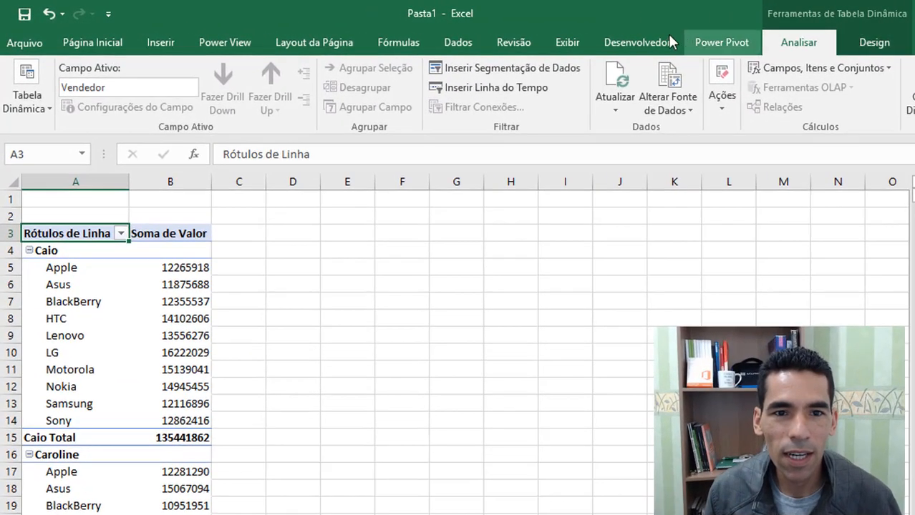
click(531, 67)
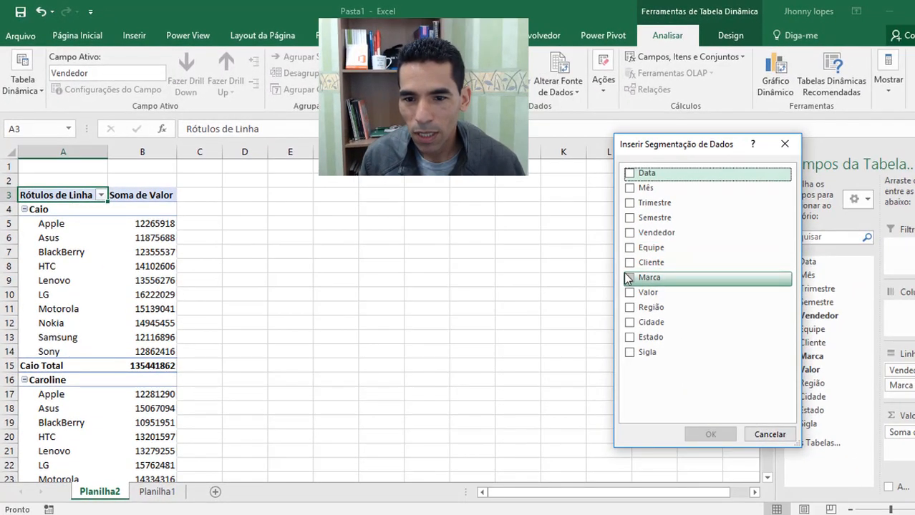
click(663, 292)
click(628, 278)
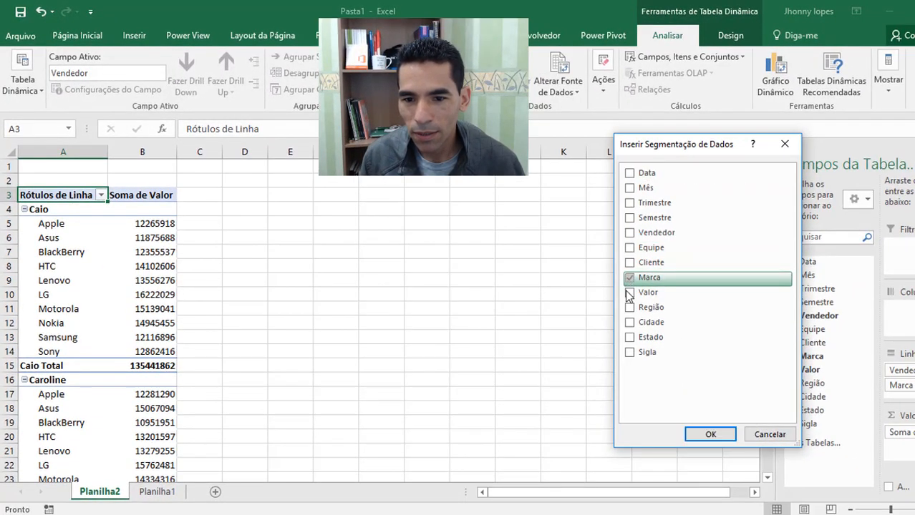
click(628, 341)
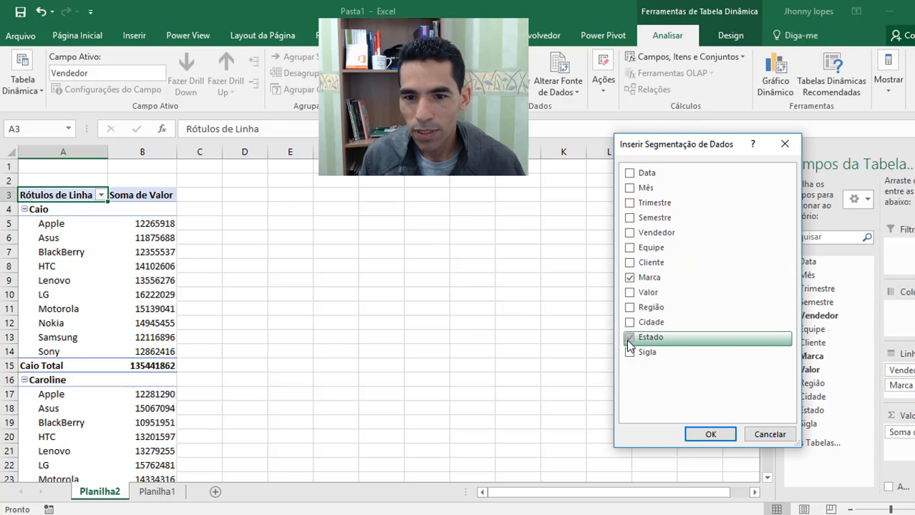
click(629, 204)
click(631, 218)
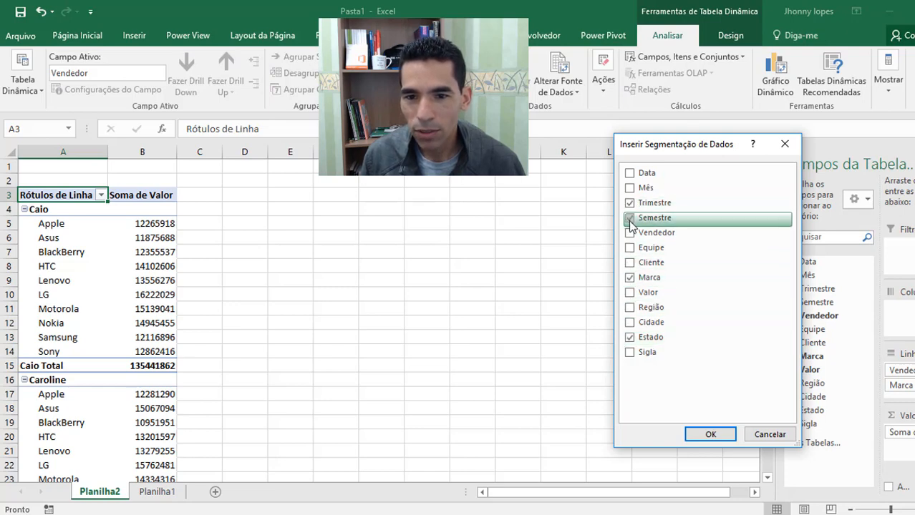
click(695, 437)
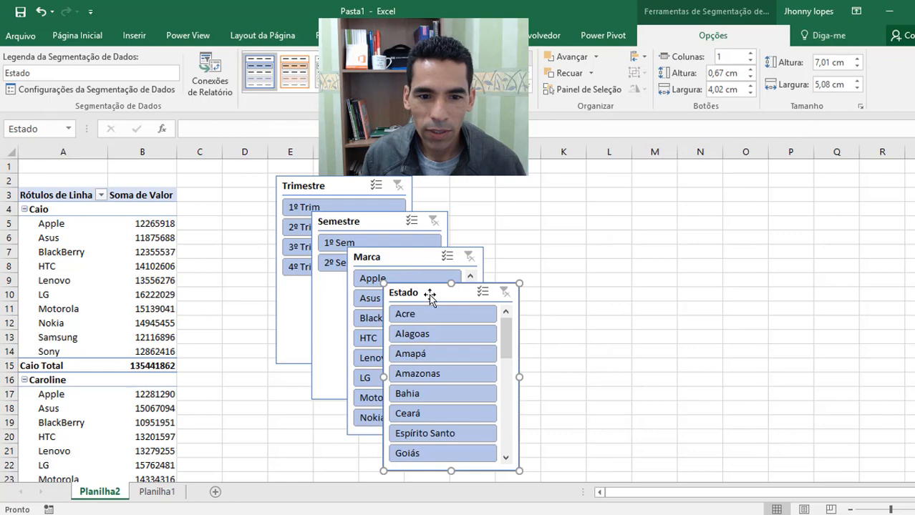
drag(537, 229, 558, 194)
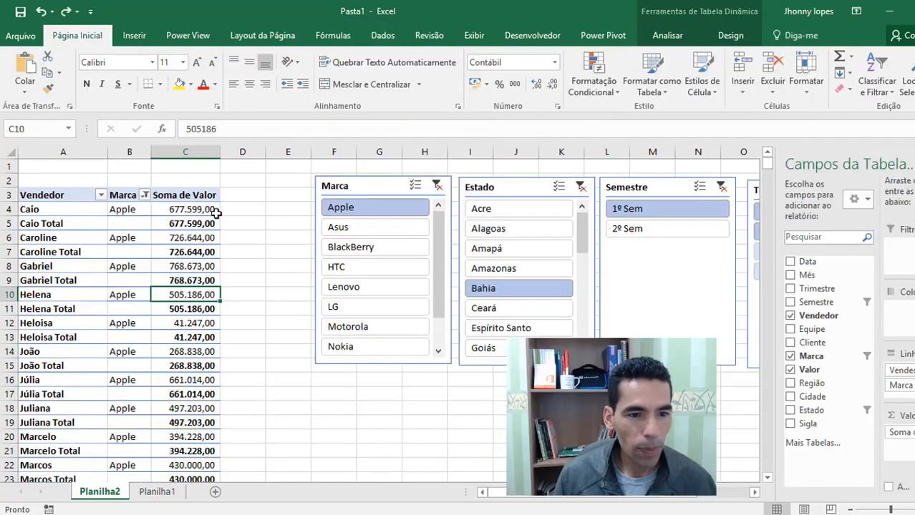
Step: Reorder the pivot table's row fields so that Marca comes before Vendedor
click(110, 293)
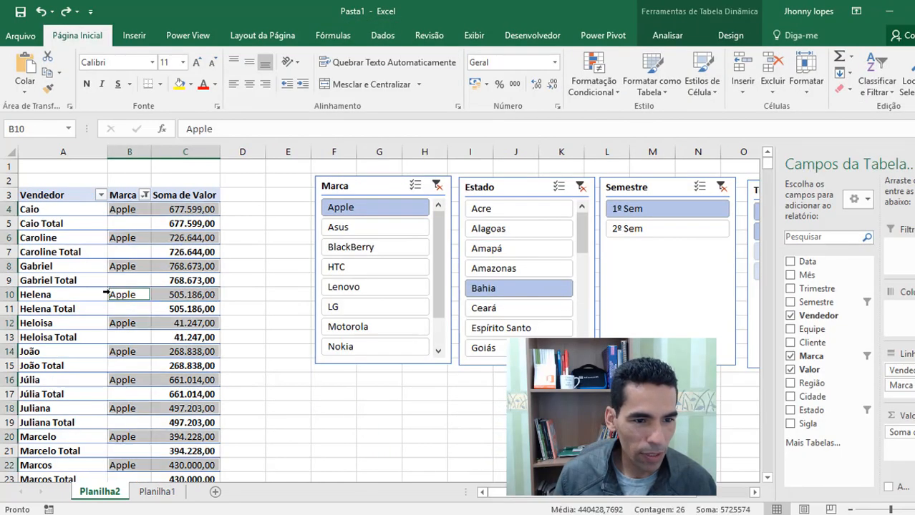
click(161, 283)
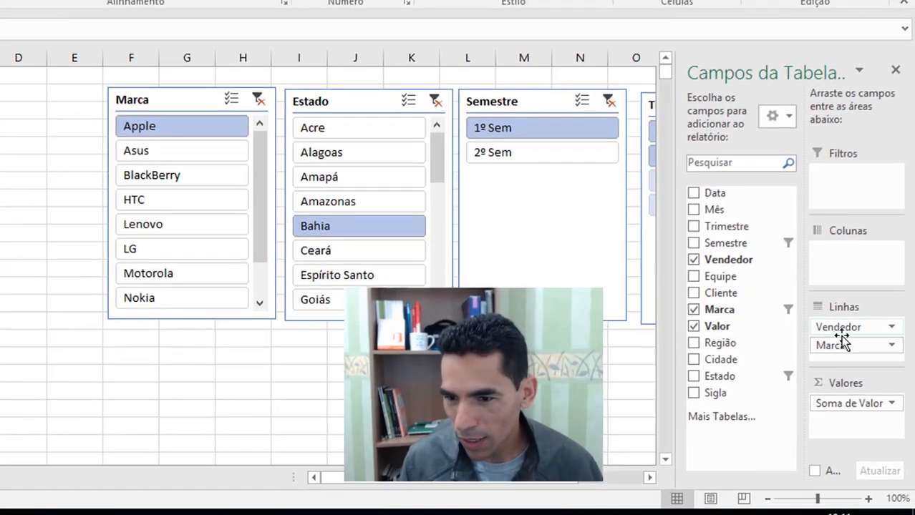
drag(850, 346, 848, 326)
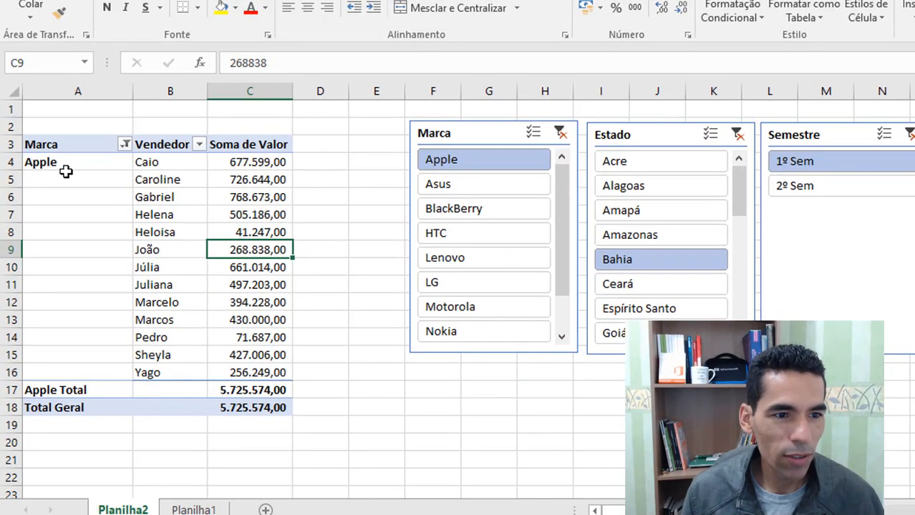
Step: Clear the Marca slicer's filter and look through the sales of all brands
click(66, 162)
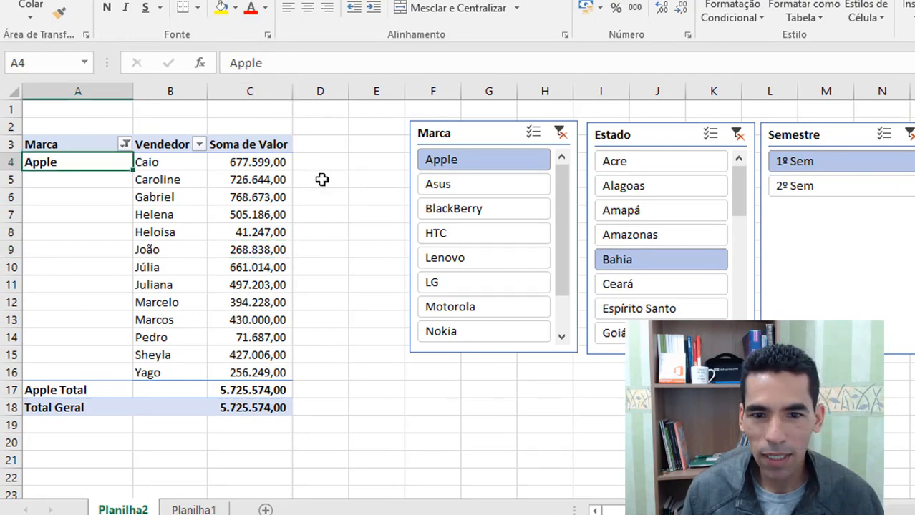
click(559, 134)
scroll(158, 371, up, 20)
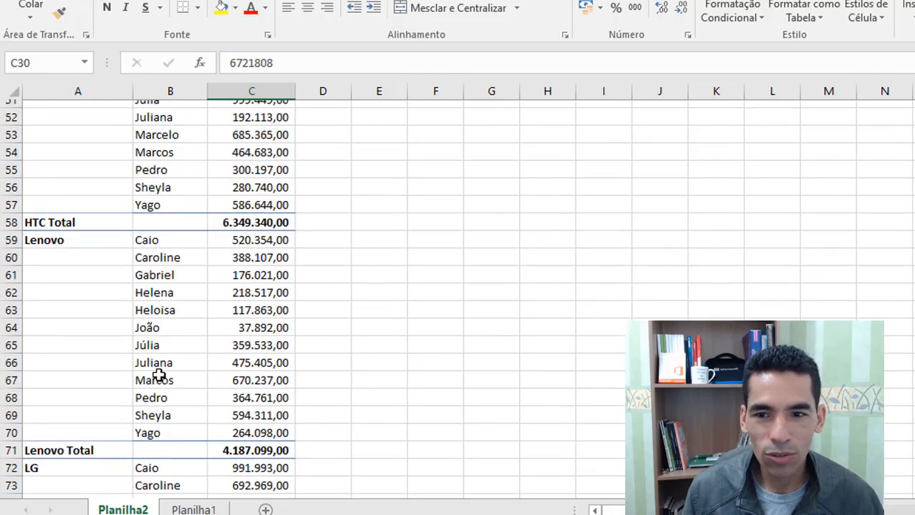
scroll(158, 371, up, 6)
Step: Filter the pivot table to 2º Sem and 4º Trim with the slicers, and make the Trimestre slicer tall enough for all quarters
click(793, 188)
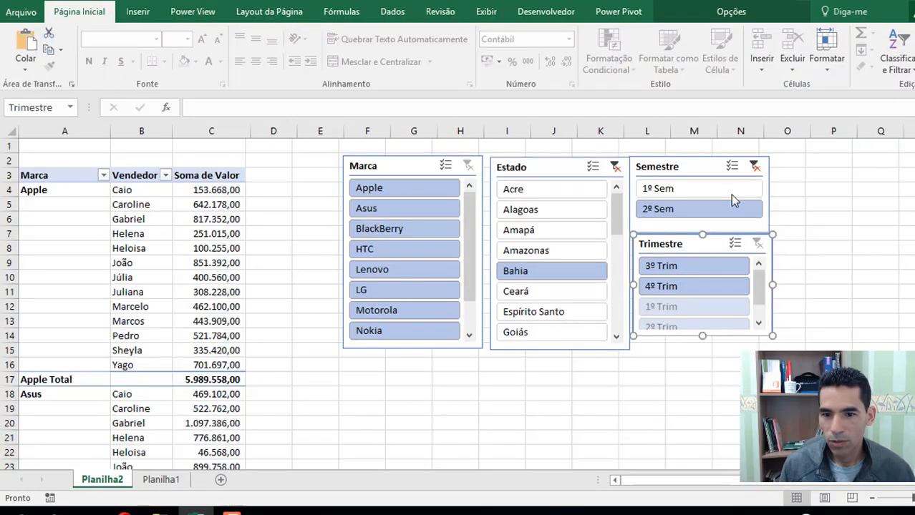
click(667, 327)
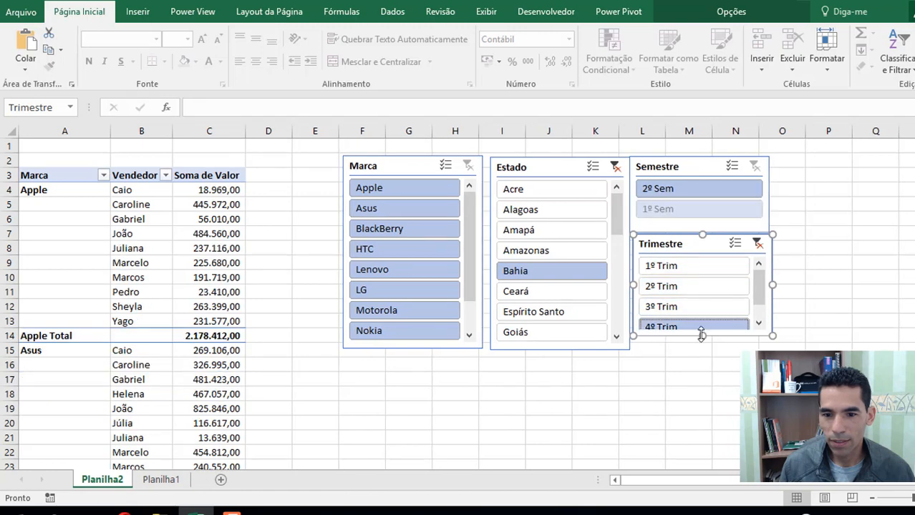
drag(702, 349, 702, 351)
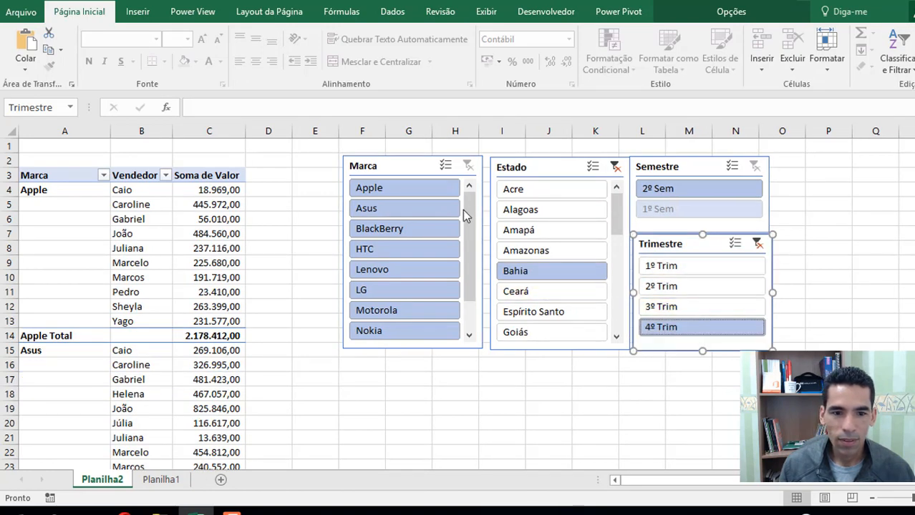
Step: Filter the Marca slicer to Apple, Lenovo and LG, and look through the filtered sales per seller
click(373, 192)
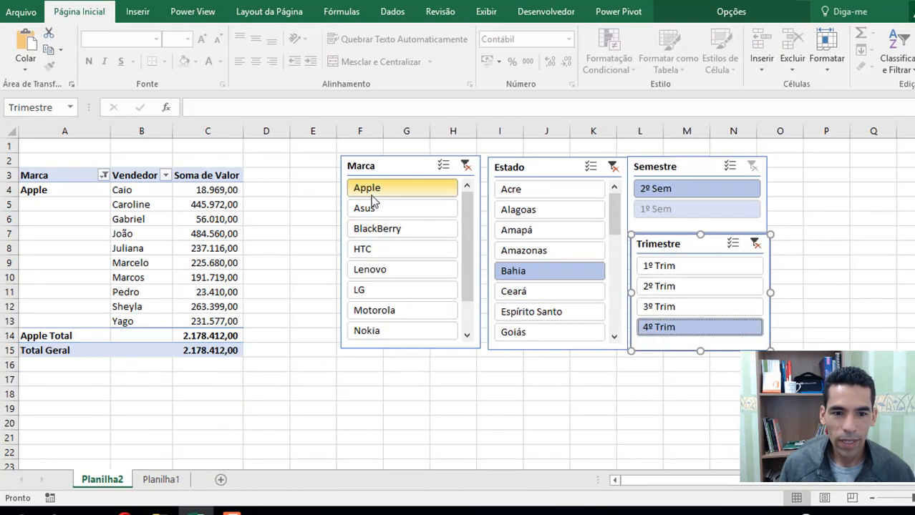
ctrl+click(372, 275)
ctrl+click(374, 290)
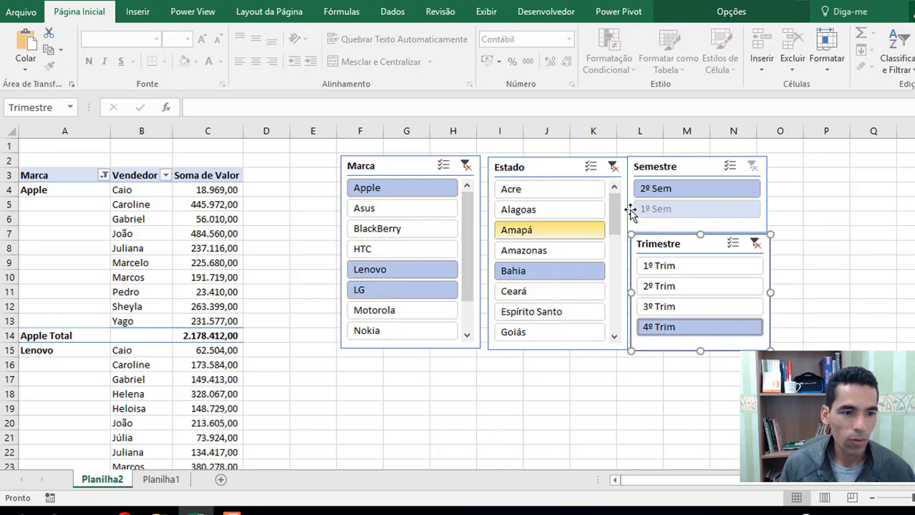
click(188, 258)
scroll(188, 258, down, 10)
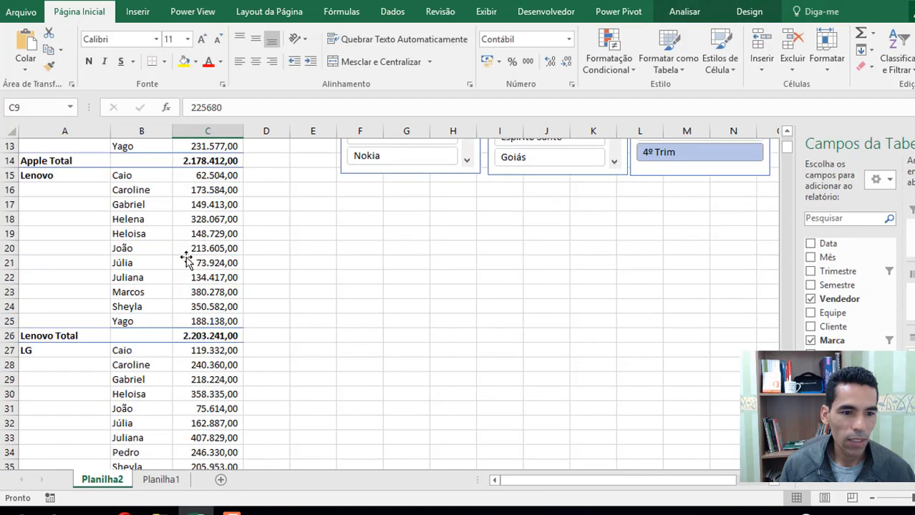
scroll(188, 258, up, 4)
scroll(188, 258, up, 6)
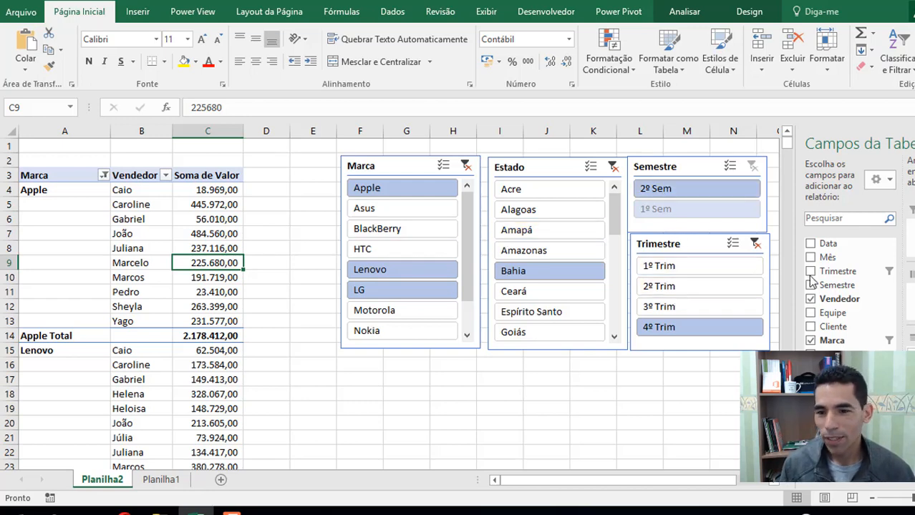
Step: Review the source records on Planilha1, including the Semestre and Marca columns, and return to the pivot table on Planilha2
mouse_move(231, 280)
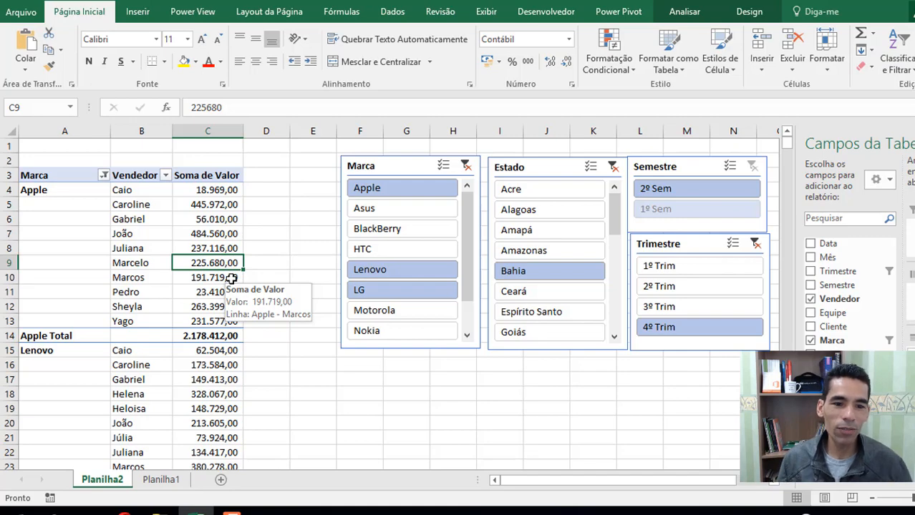
click(171, 479)
click(215, 233)
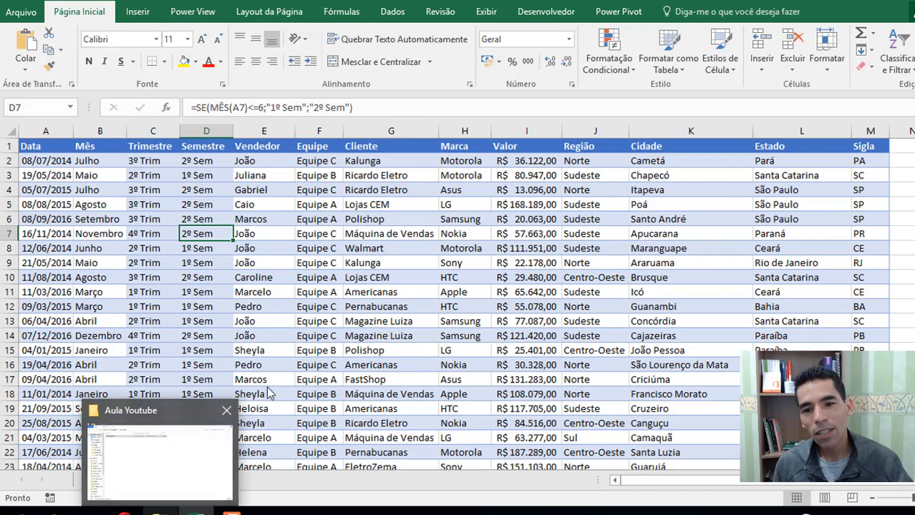
click(475, 196)
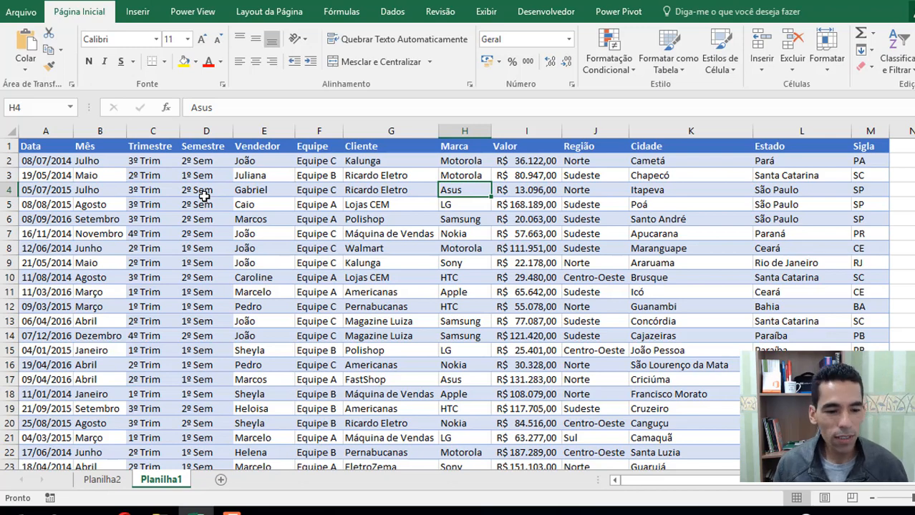
click(106, 480)
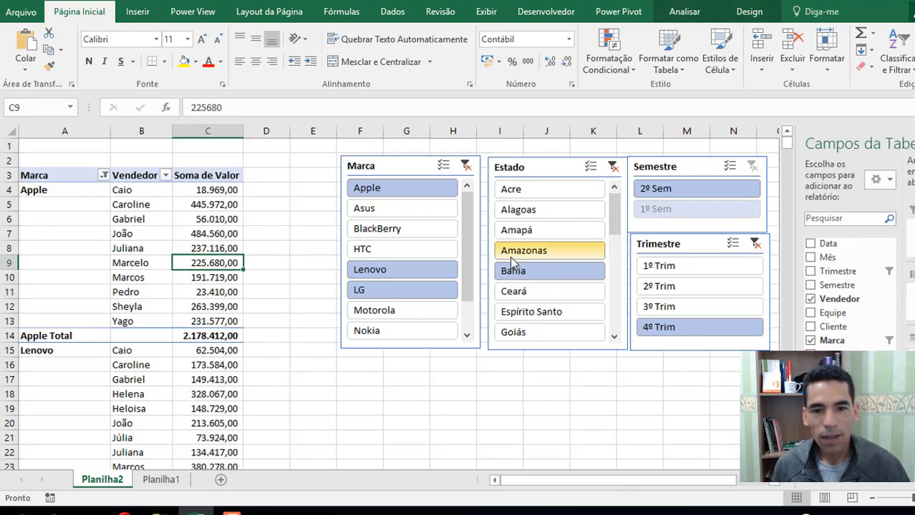
drag(82, 208, 166, 229)
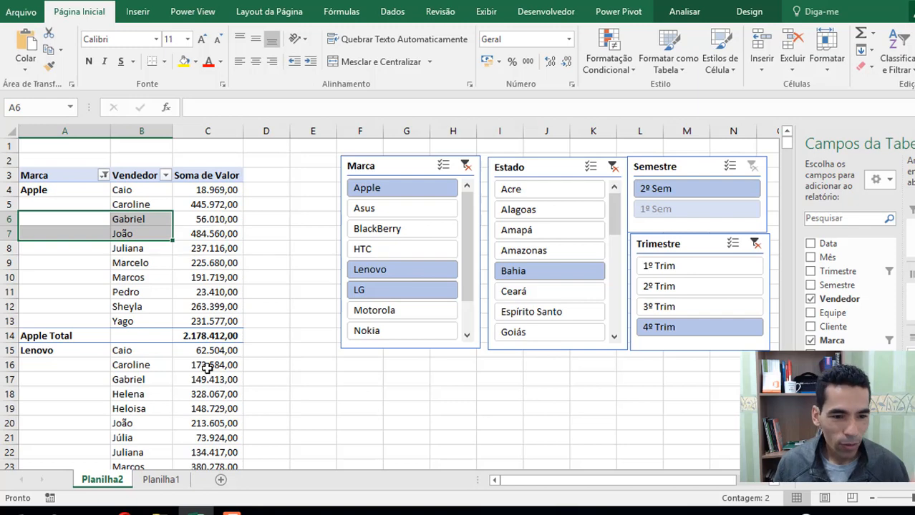
click(208, 366)
Step: Switch to Word, create a new document from the Relatório (tema Mediano) template and look through its pages
click(51, 511)
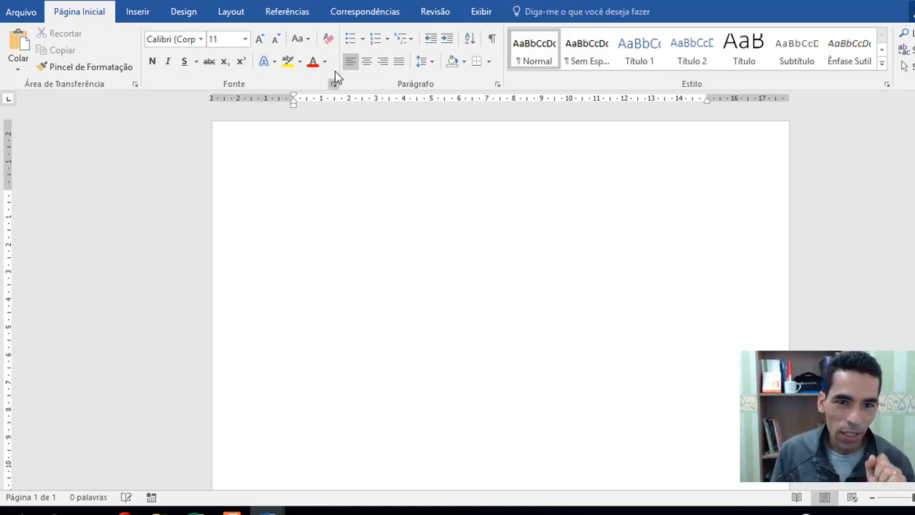
click(21, 12)
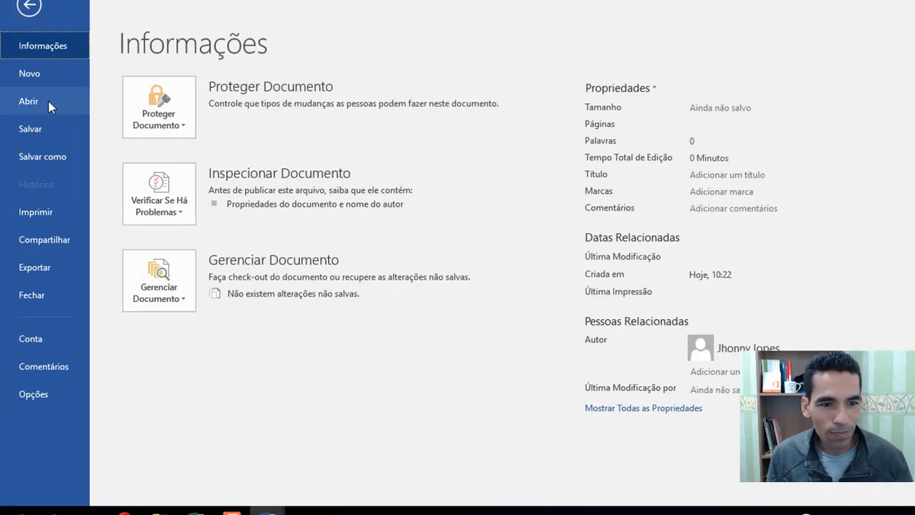
click(43, 75)
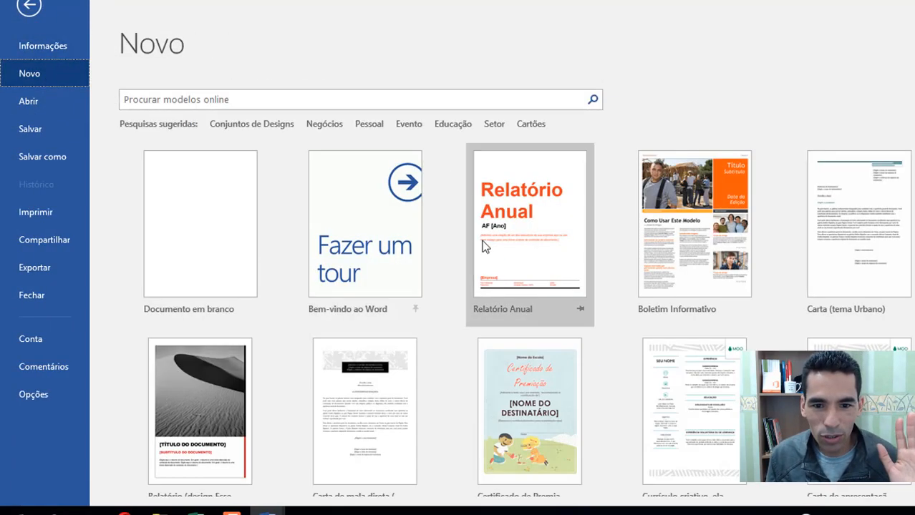
scroll(498, 261, down, 1)
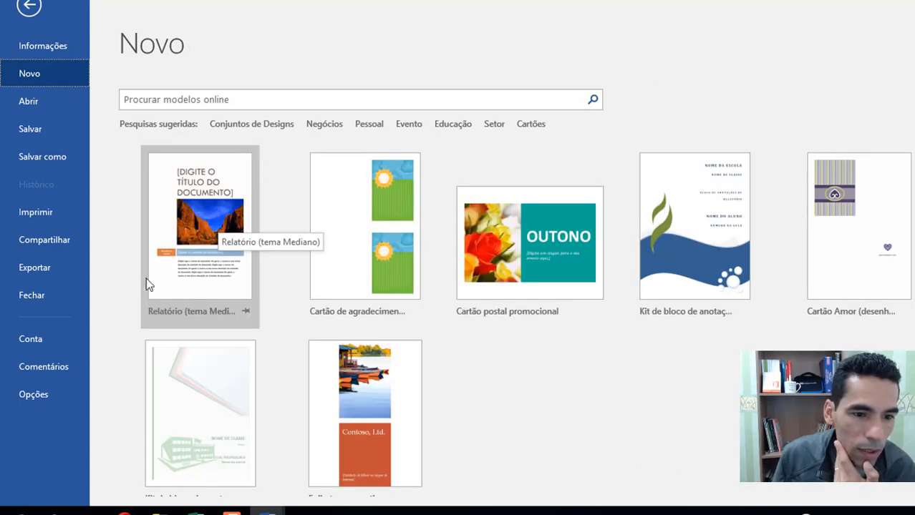
click(193, 210)
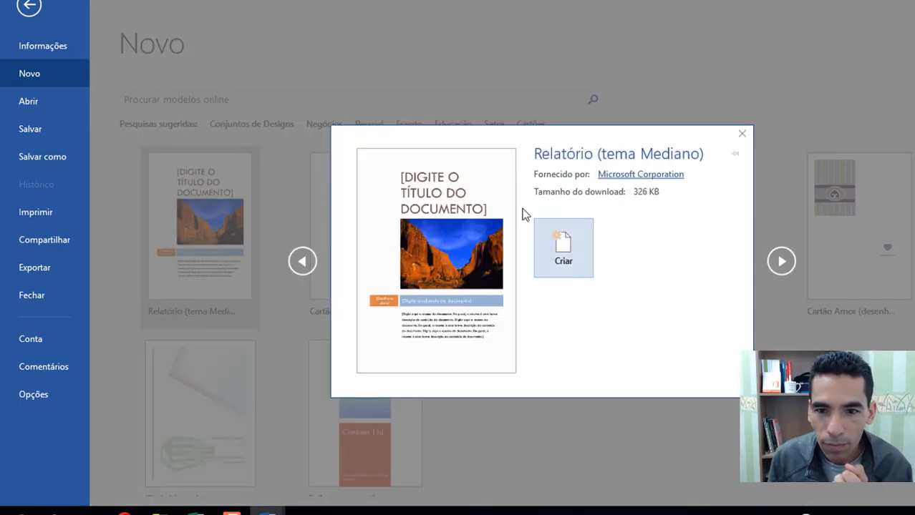
click(566, 244)
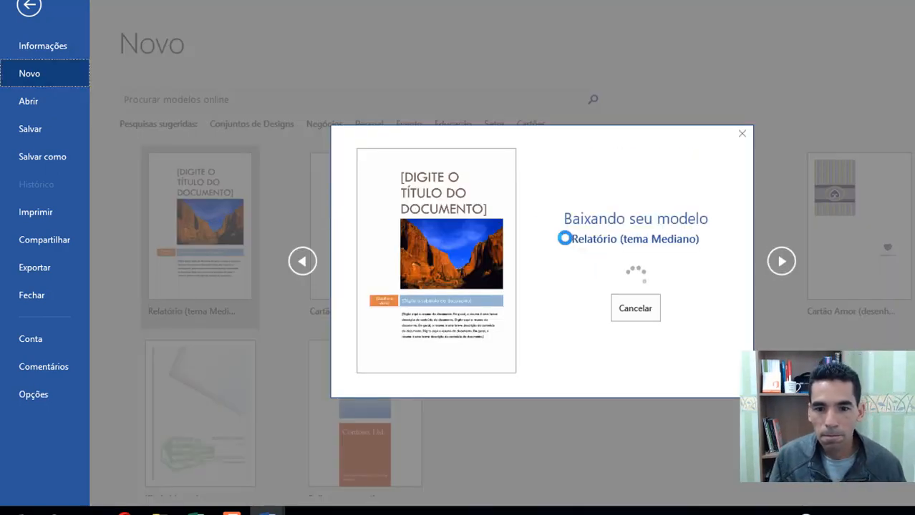
scroll(553, 254, down, 8)
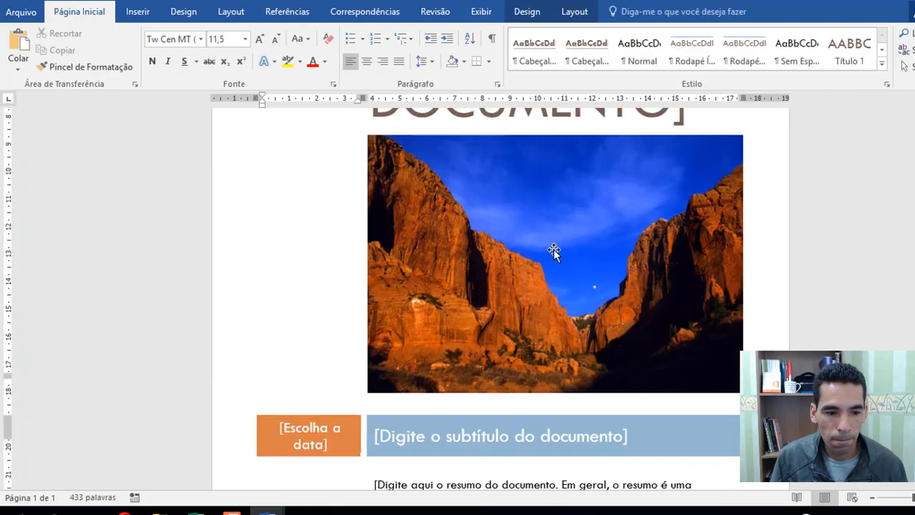
scroll(551, 259, down, 15)
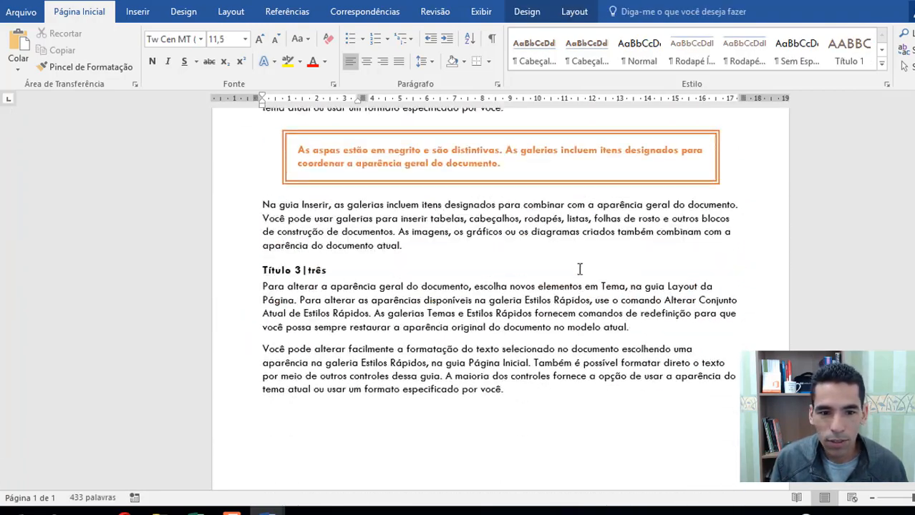
scroll(579, 276, up, 20)
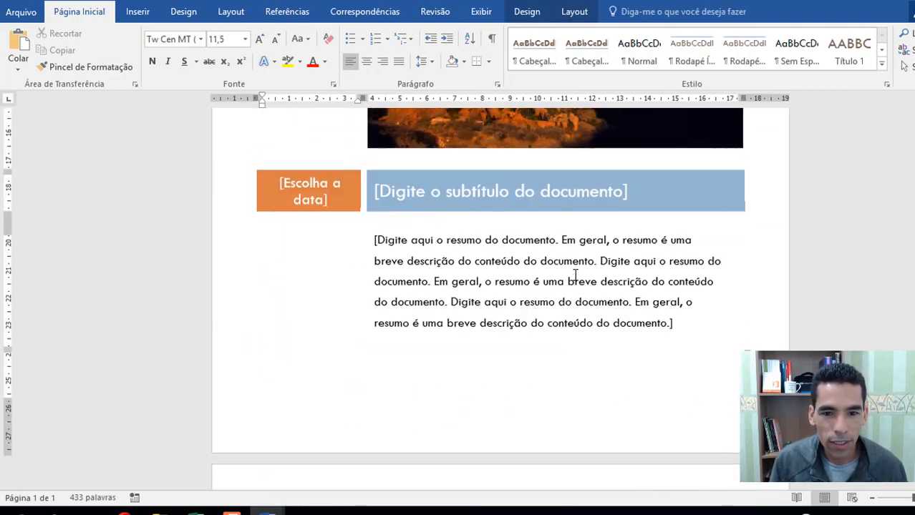
Step: Select the document title placeholder on the cover page, check the source records in Excel and return to Word
scroll(570, 276, up, 3)
scroll(567, 276, down, 7)
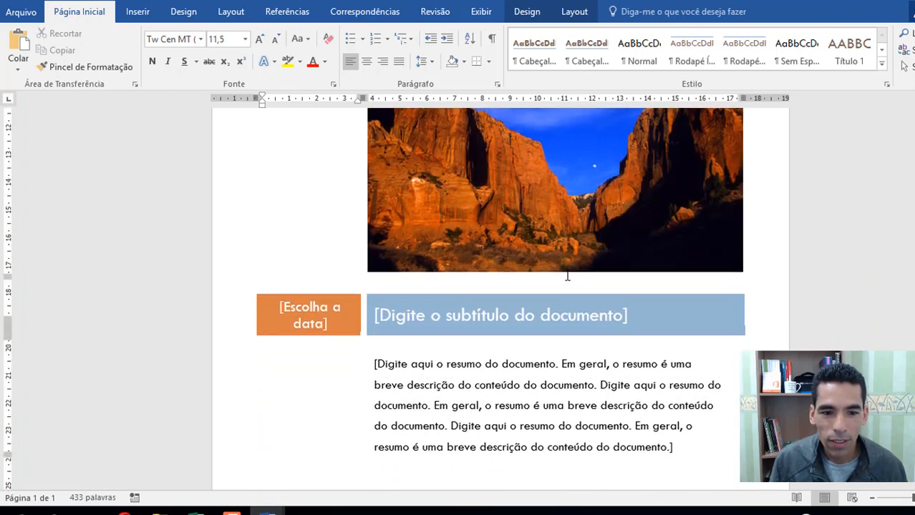
scroll(565, 277, up, 5)
scroll(564, 274, up, 3)
click(528, 256)
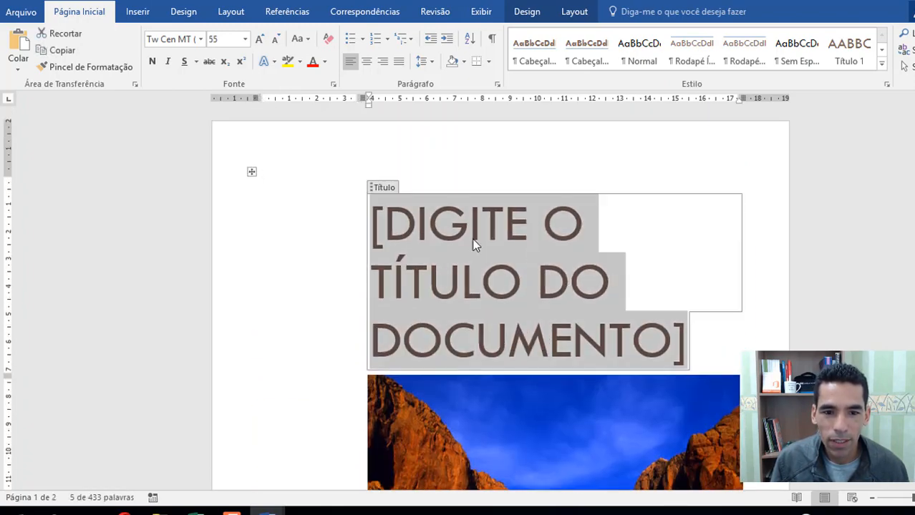
scroll(542, 281, down, 1)
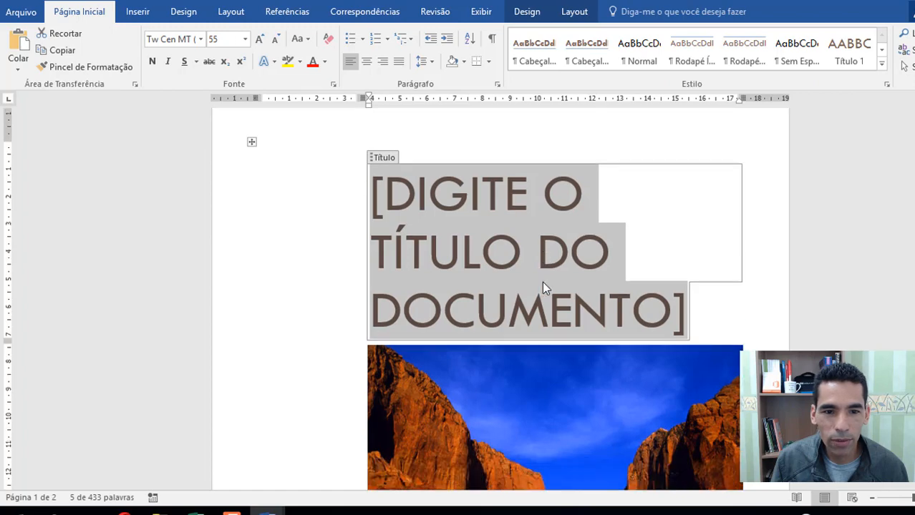
scroll(542, 281, up, 1)
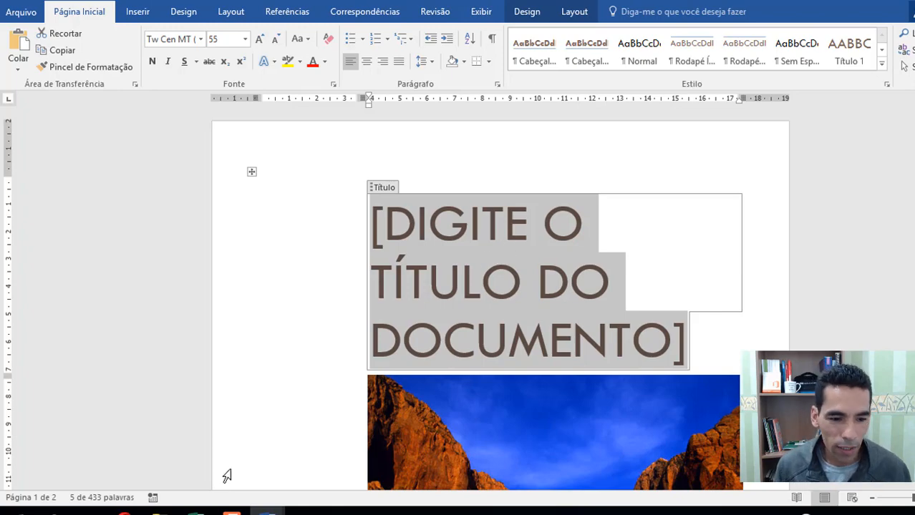
click(196, 511)
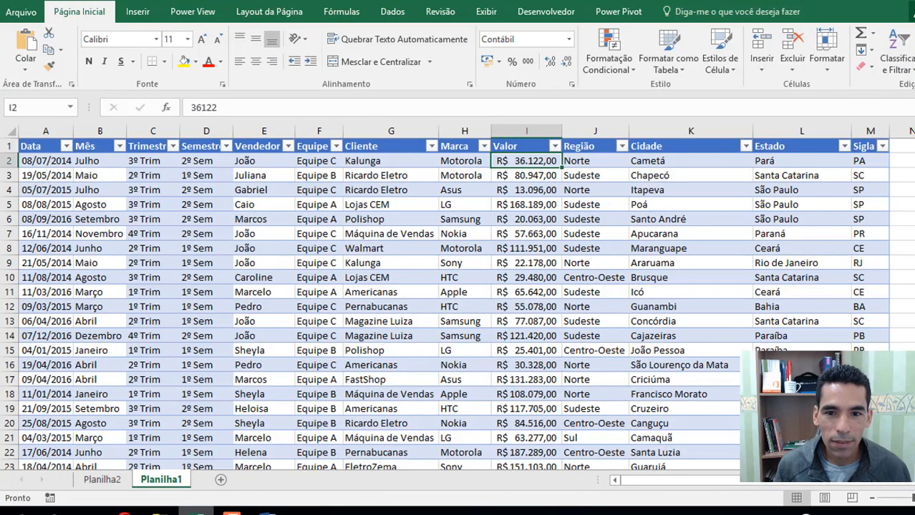
click(267, 511)
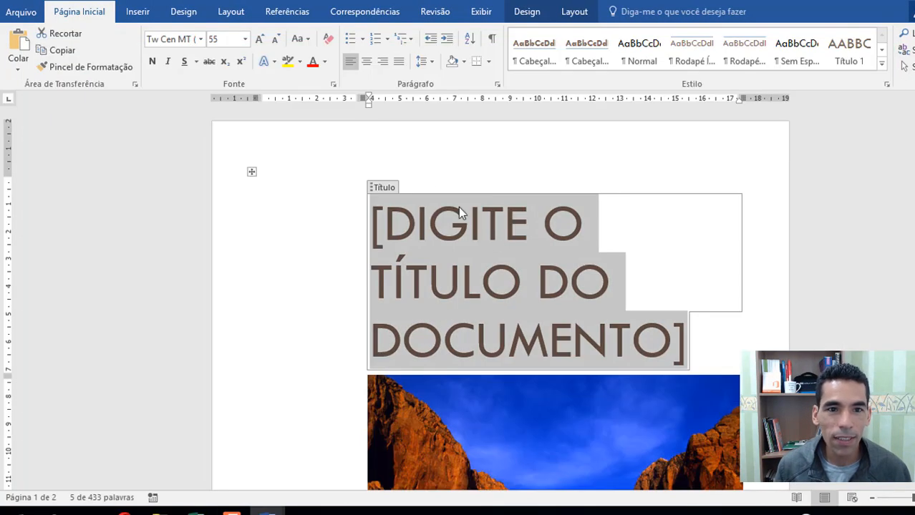
Step: Use the existing BASE_DADOS database, in the desktop folder Gravação Excel Avançado > Aula Youtube, as the mail merge recipient list
click(378, 16)
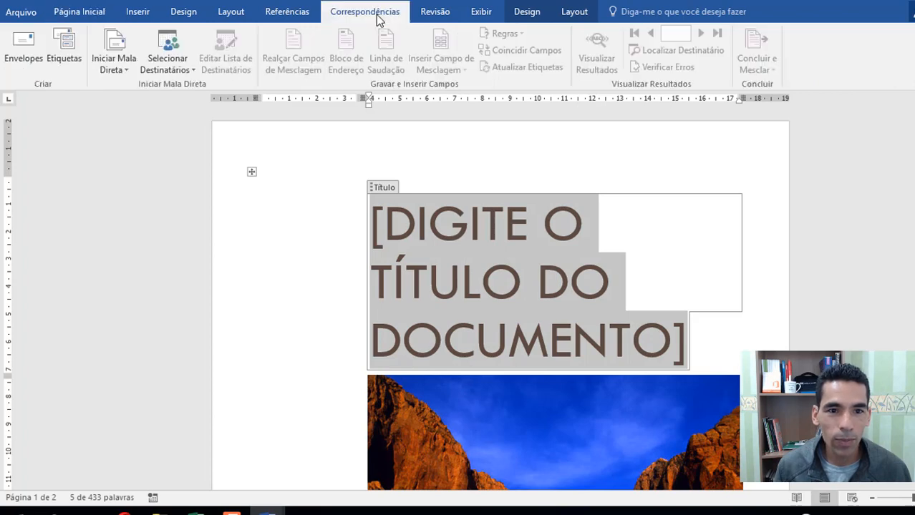
click(185, 75)
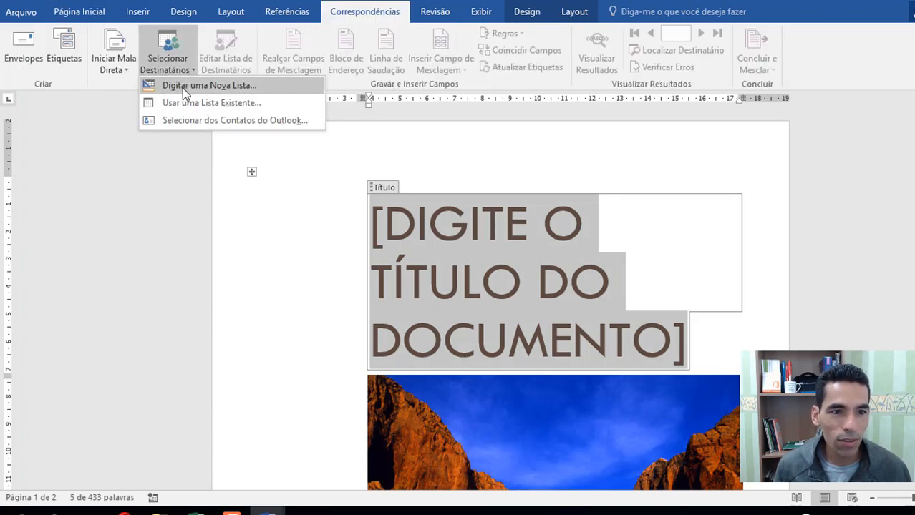
click(181, 102)
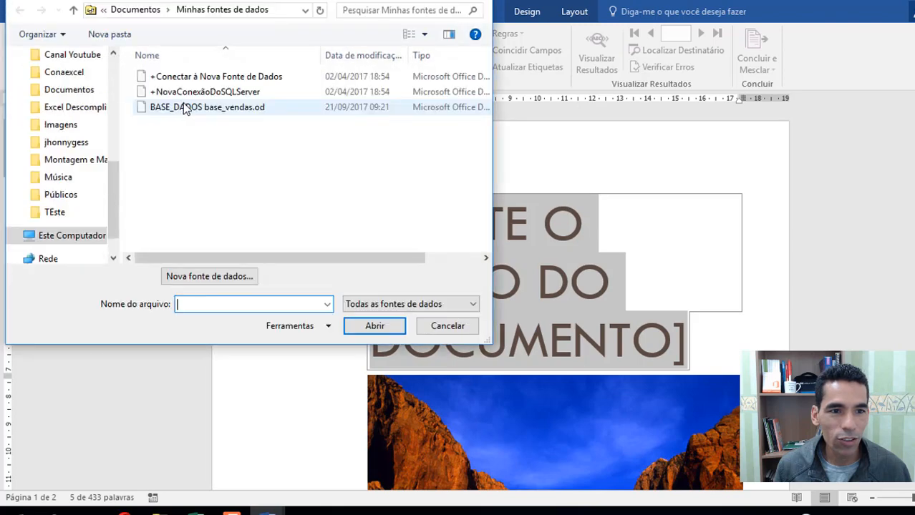
click(95, 100)
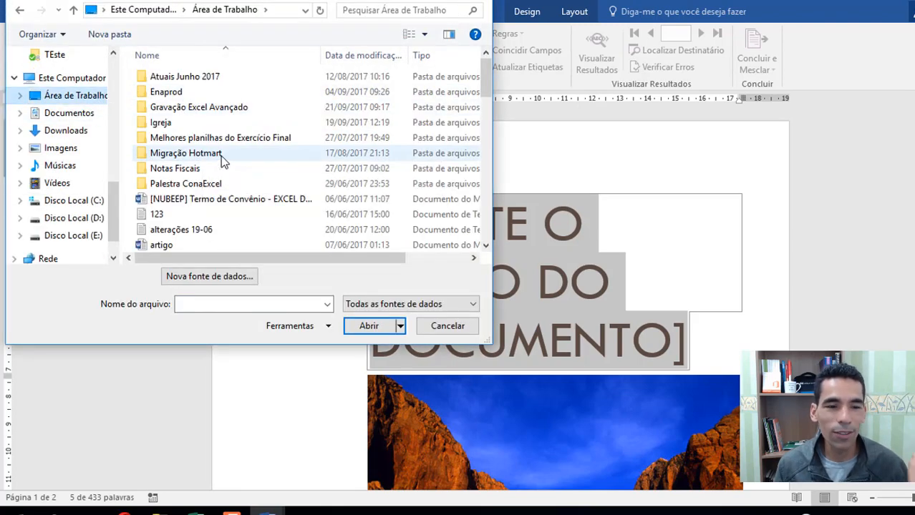
double_click(182, 106)
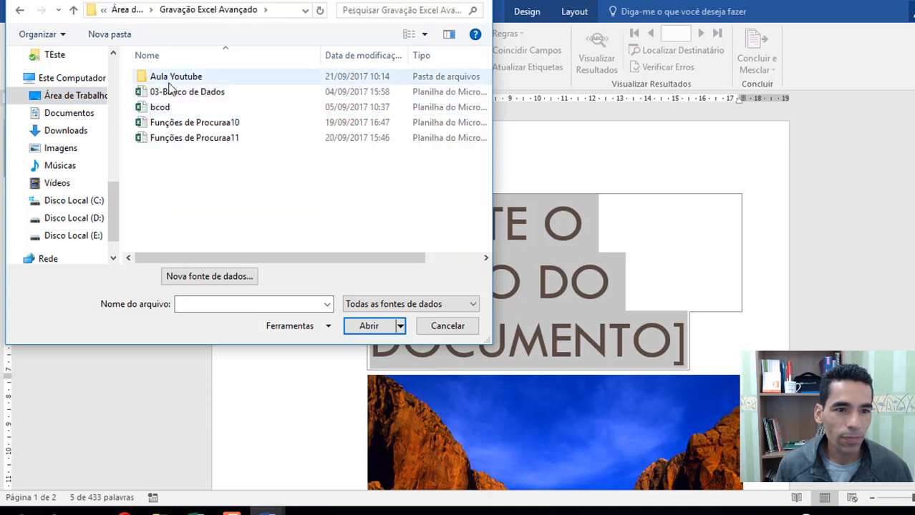
double_click(176, 79)
click(176, 79)
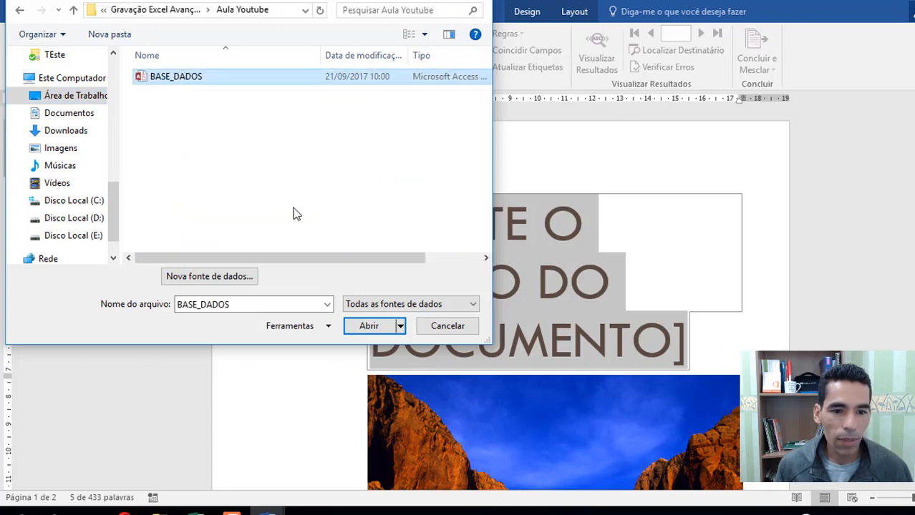
click(368, 326)
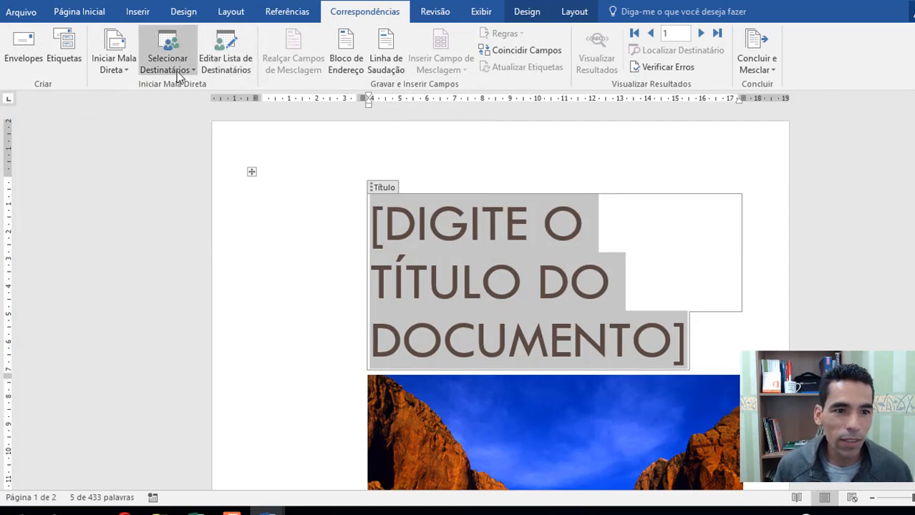
Step: Replace the cover page's title placeholder with the Marca merge field
scroll(387, 157, down, 1)
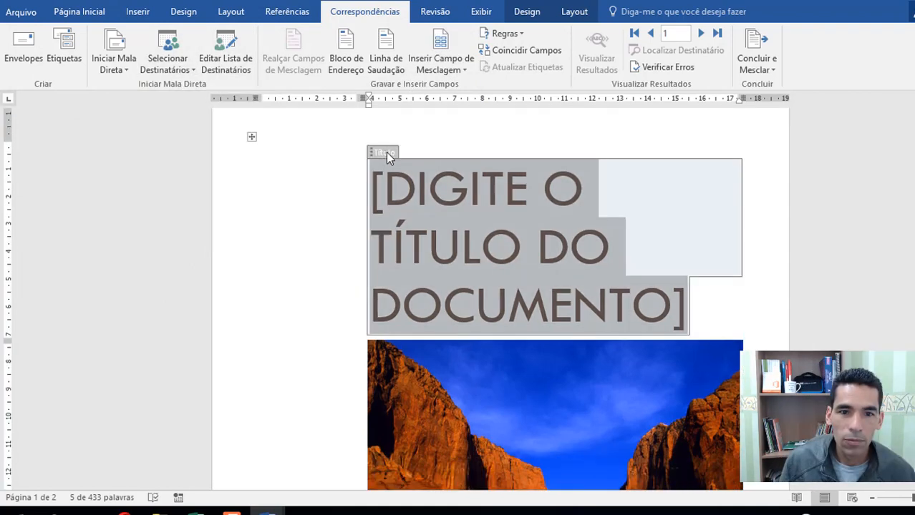
click(464, 72)
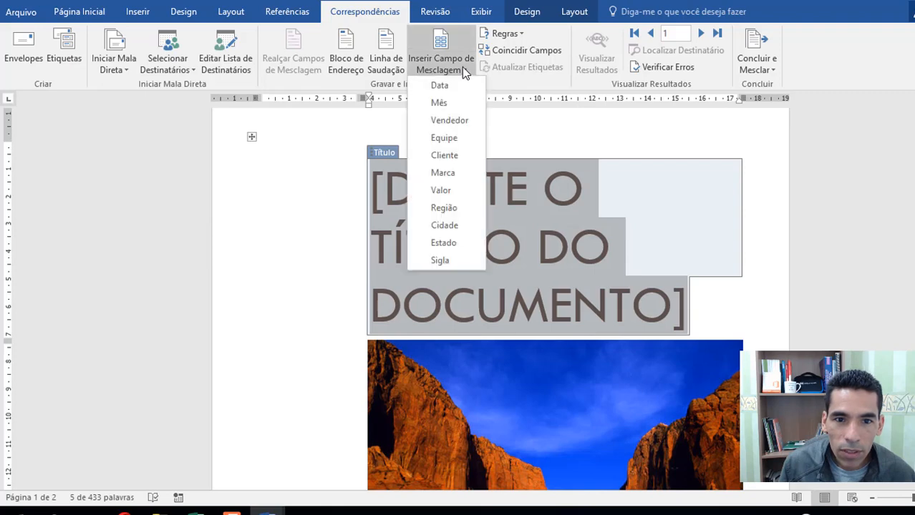
click(442, 174)
Step: Insert a table of three columns and two rows below the last paragraph of the report body
scroll(679, 356, up, 6)
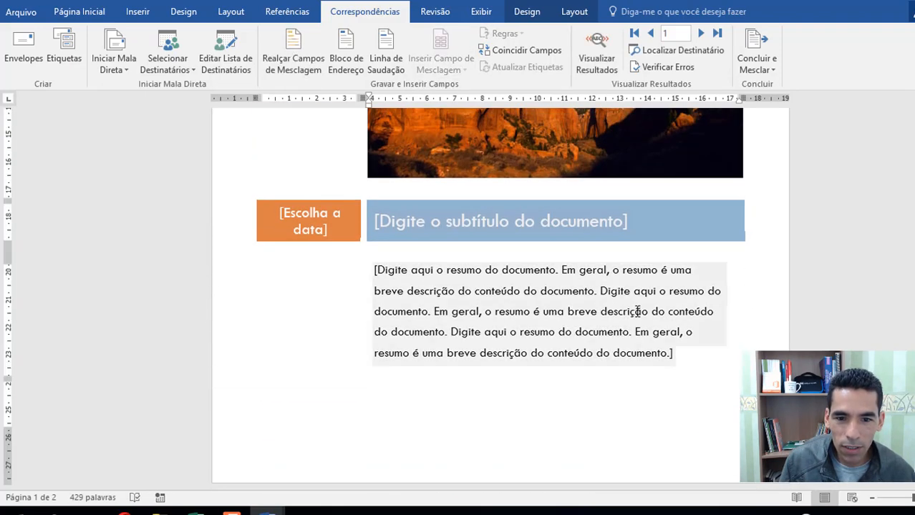
scroll(644, 365, down, 15)
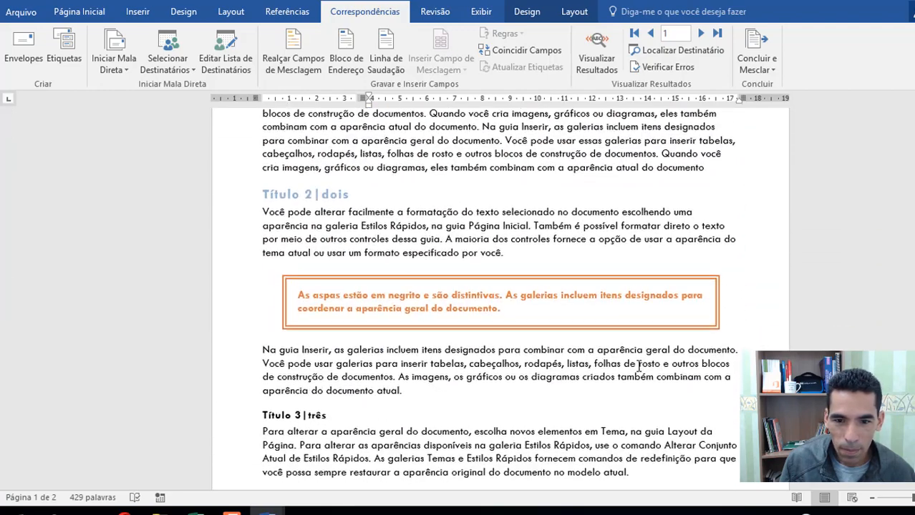
scroll(610, 369, down, 1)
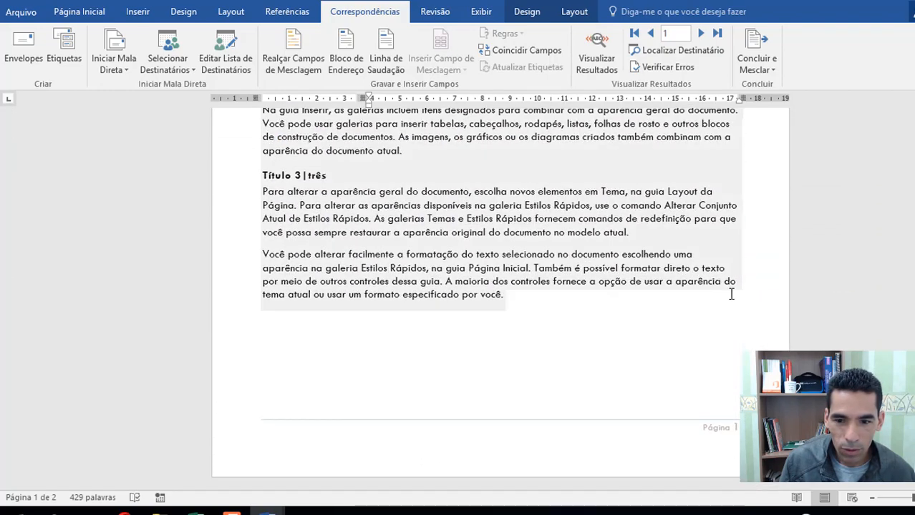
click(539, 302)
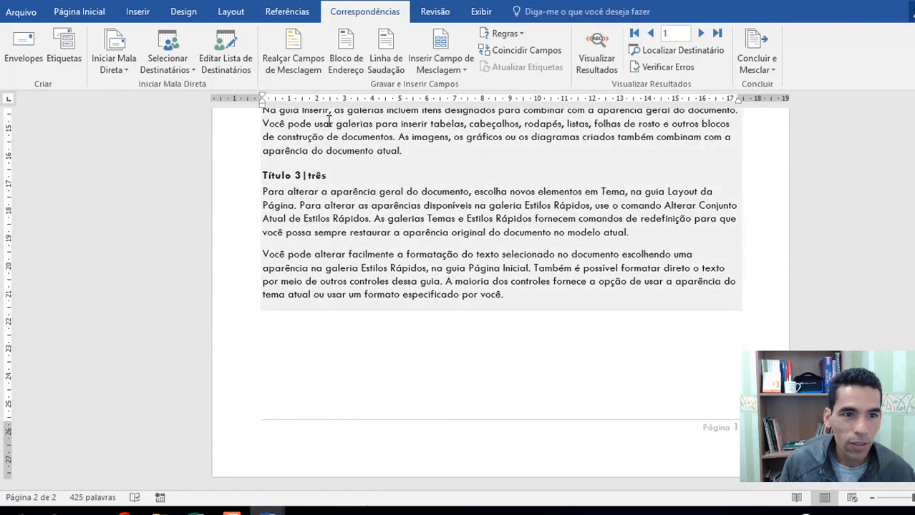
click(138, 13)
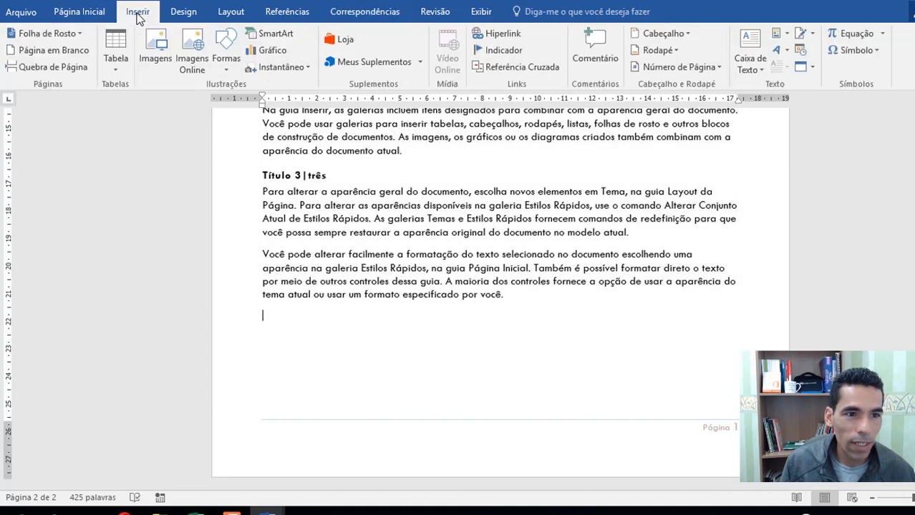
click(115, 51)
click(139, 119)
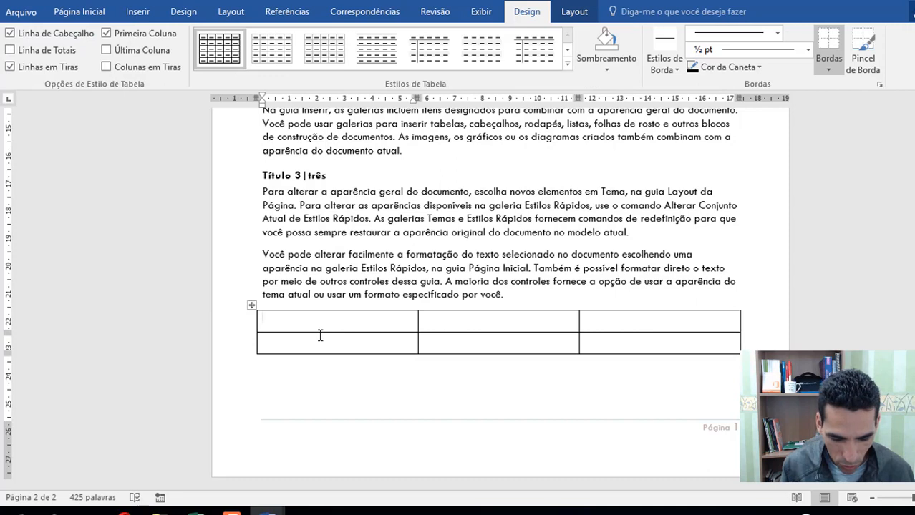
Step: Fill the table's first row with the headers Vendedor, Equipe and Valor
text(VEndedor)
key(Tab)
text(Equipe)
key(Tab)
text(Valor)
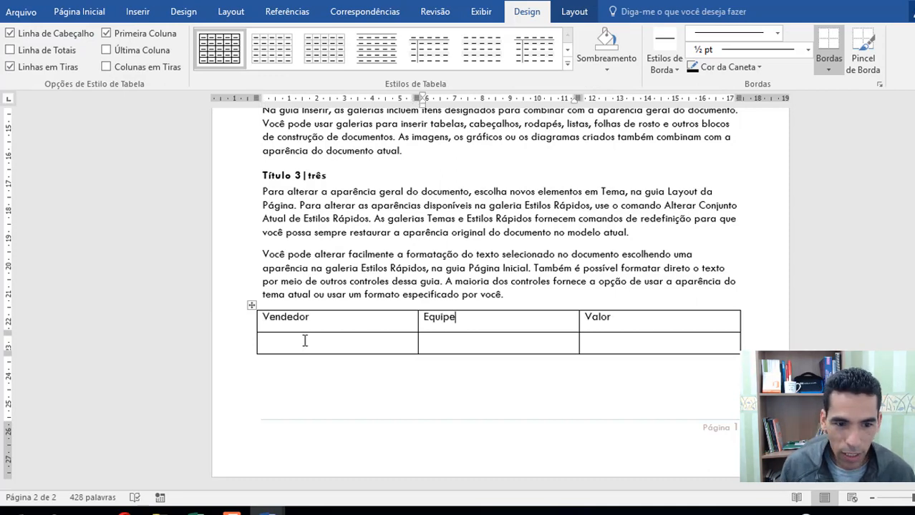
key(Tab)
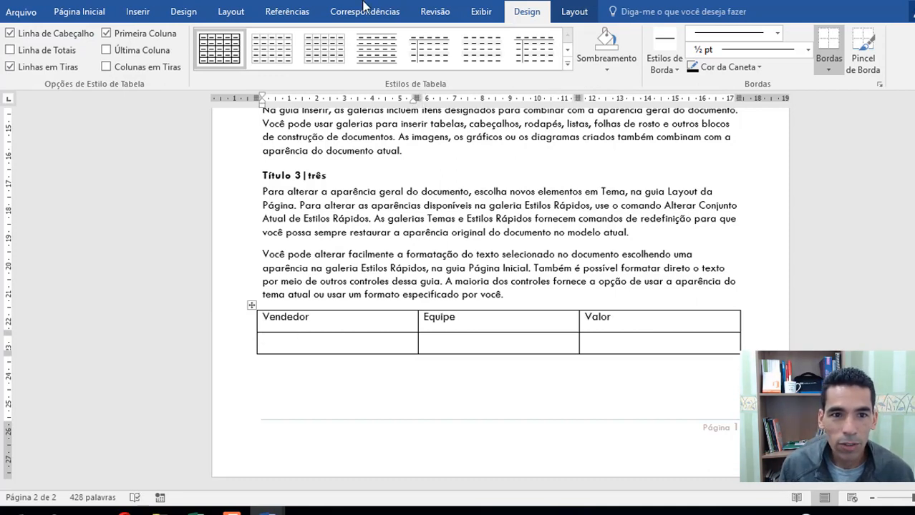
Step: Insert the merge fields Vendedor, Equipe and Valor in the table's second row, each under its matching header
click(363, 13)
click(461, 69)
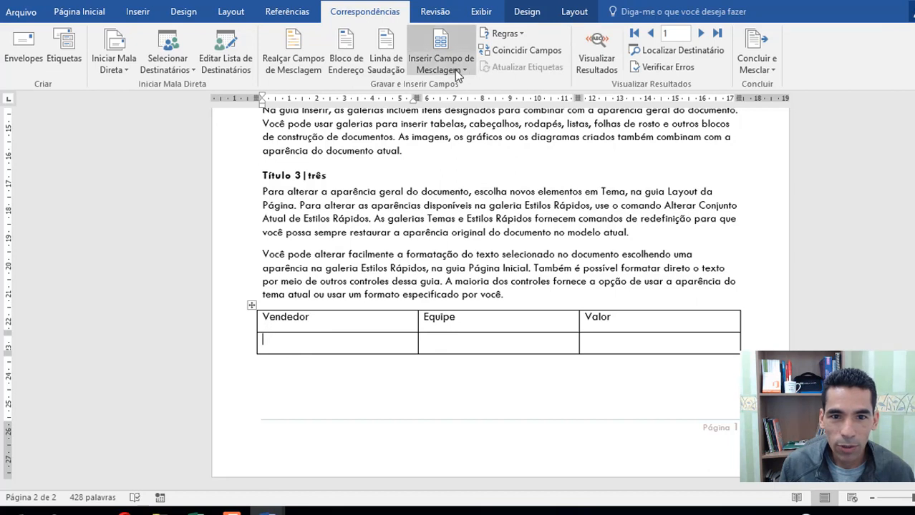
click(449, 120)
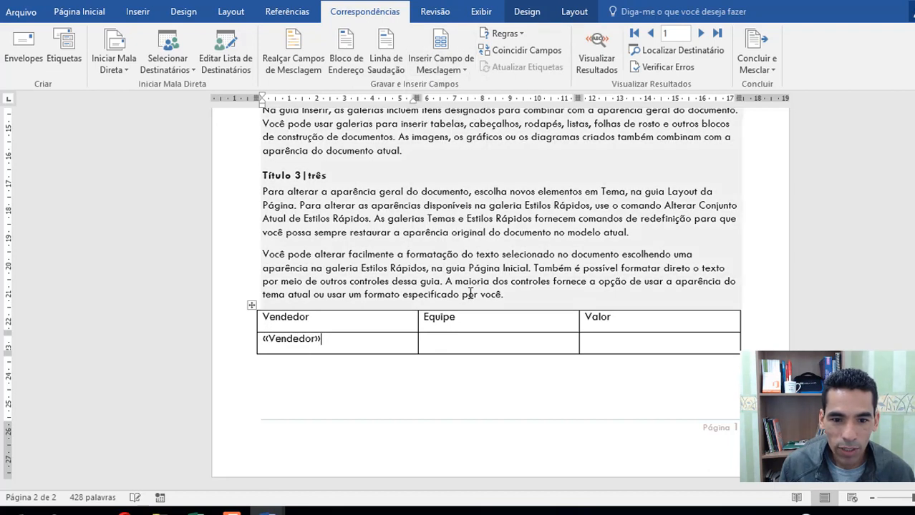
click(474, 345)
click(447, 69)
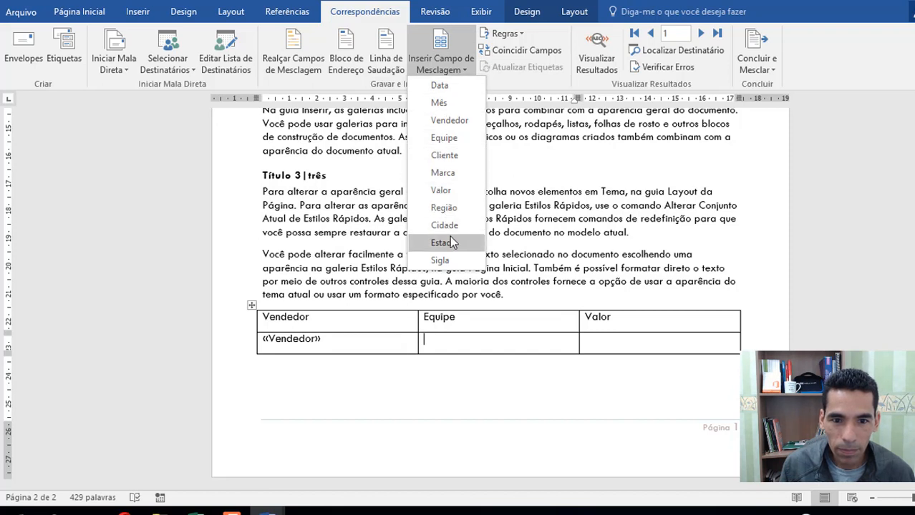
click(447, 137)
click(607, 342)
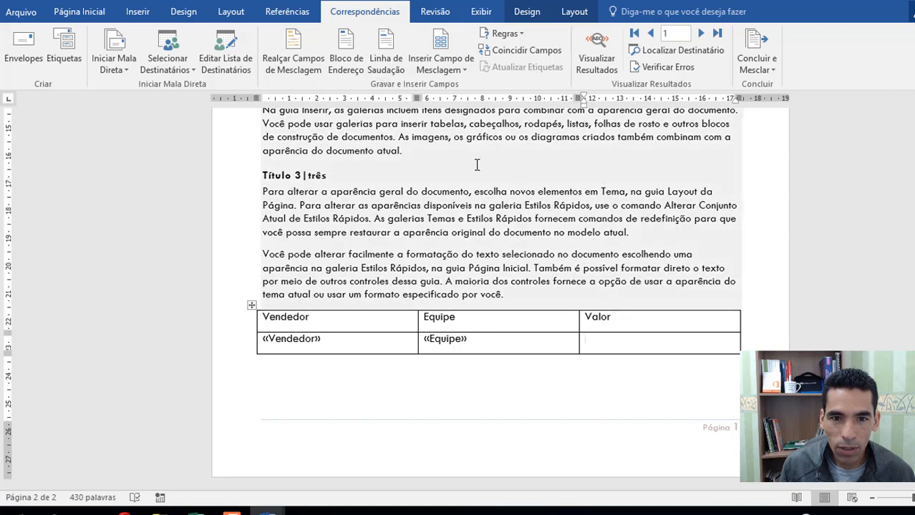
click(448, 68)
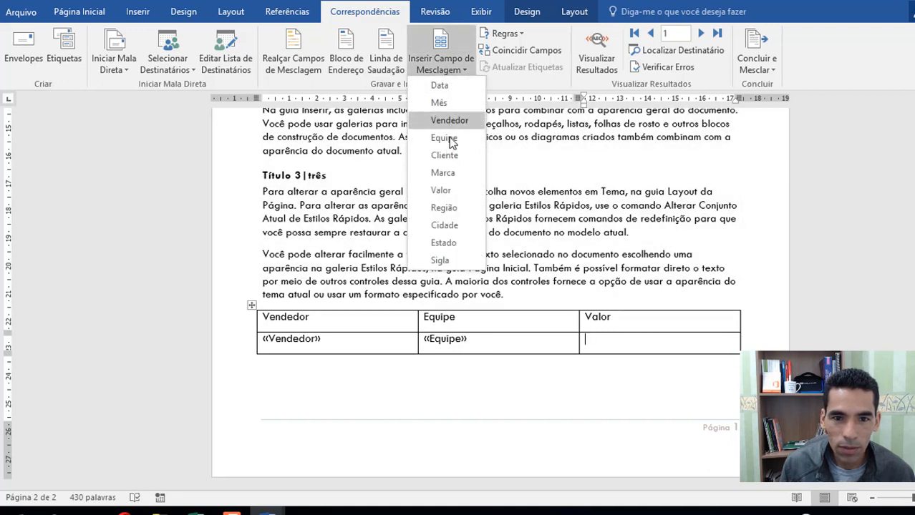
click(441, 190)
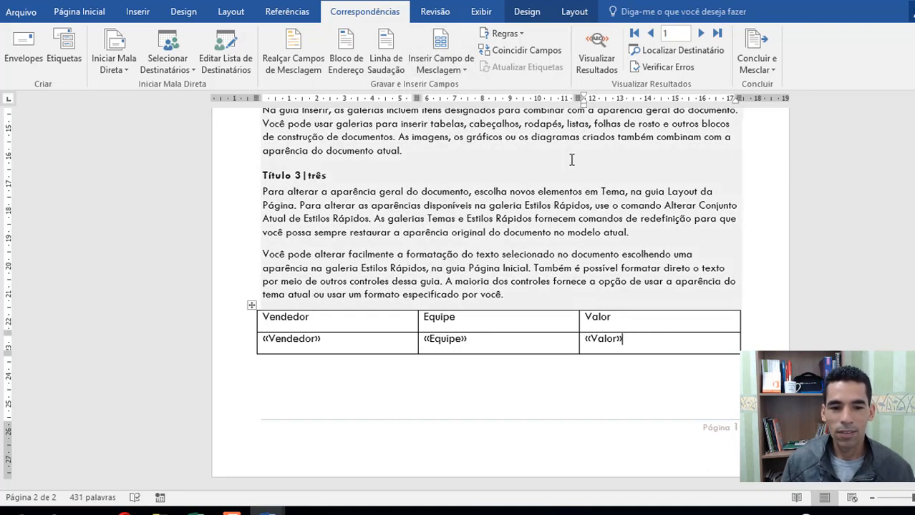
Step: Look through the report from the cover page to the body text to examine the merge fields and remaining placeholders
scroll(561, 265, up, 15)
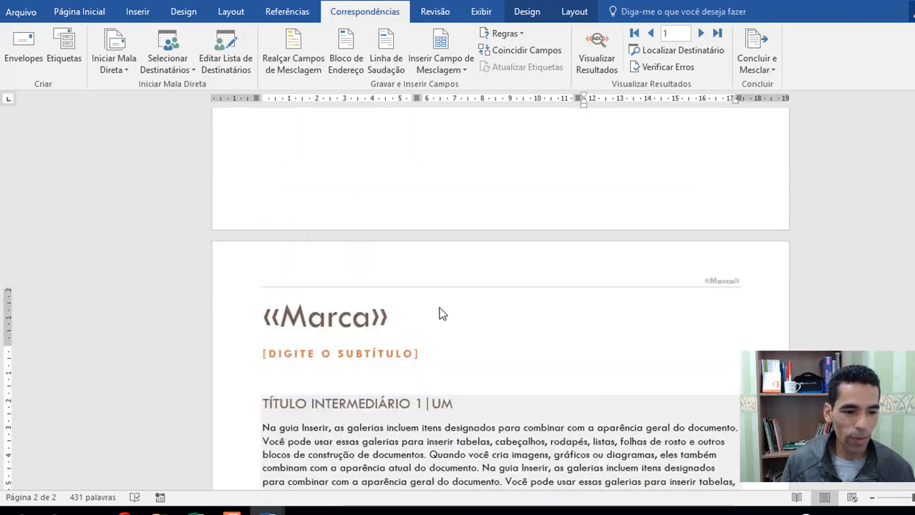
scroll(435, 304, up, 10)
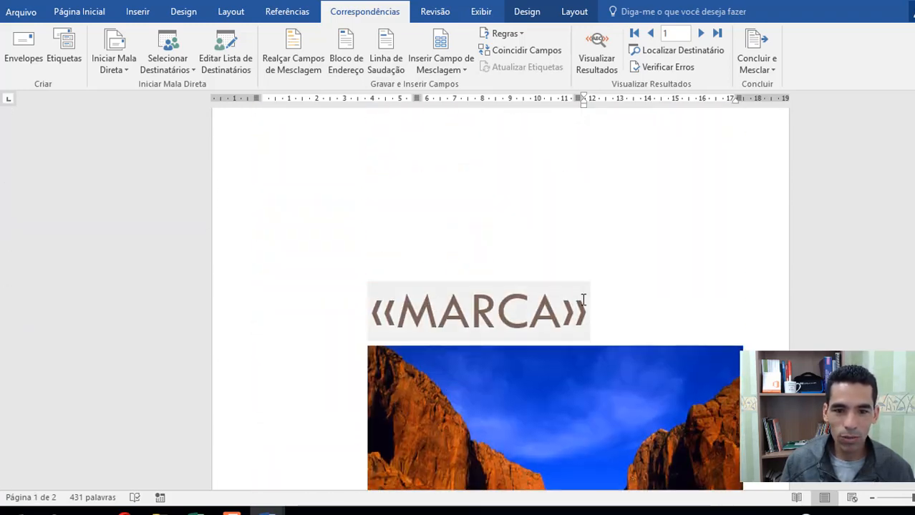
scroll(532, 282, down, 2)
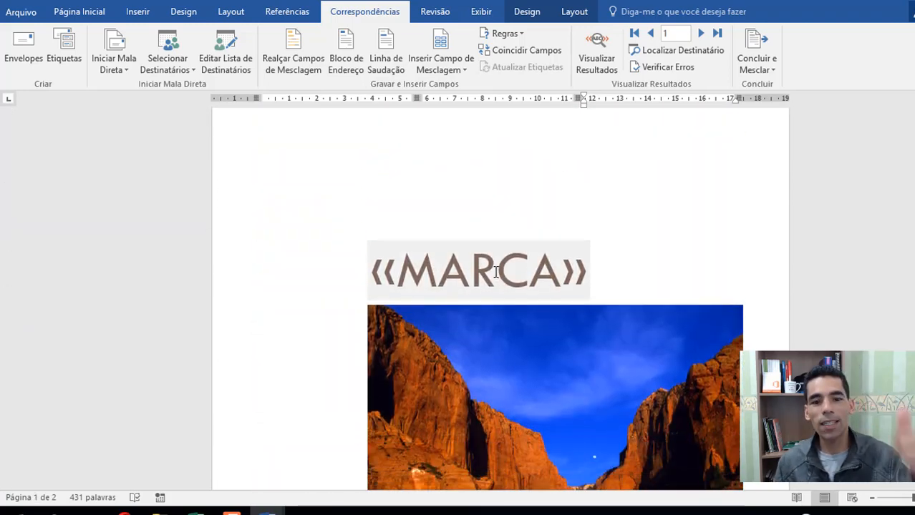
scroll(494, 275, down, 12)
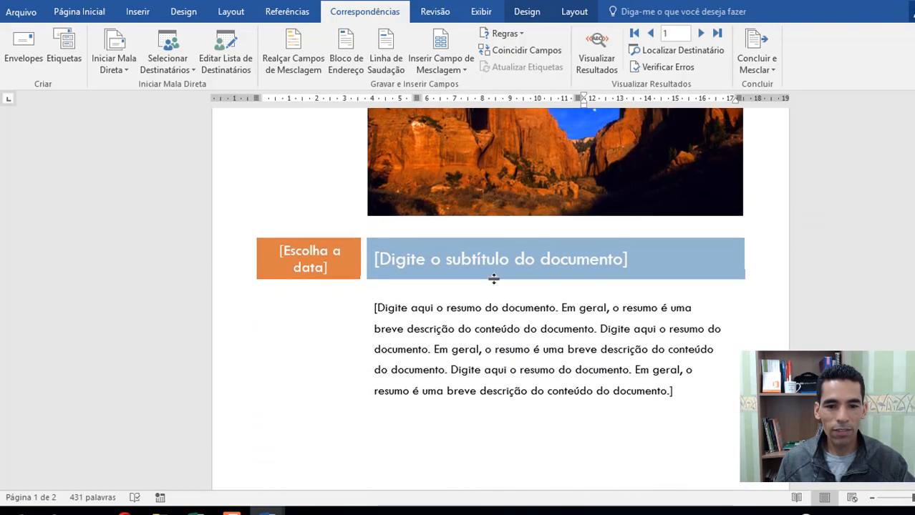
scroll(486, 309, down, 4)
scroll(485, 306, up, 6)
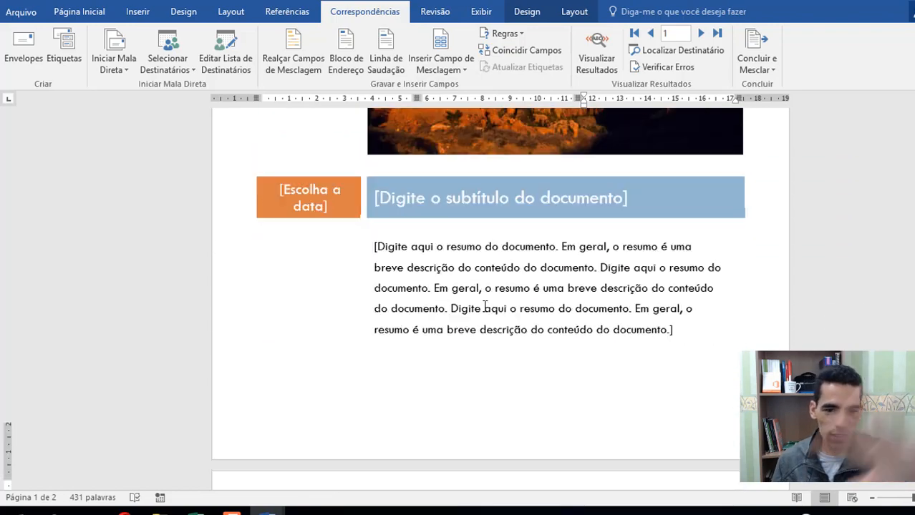
scroll(484, 307, down, 4)
scroll(483, 306, down, 15)
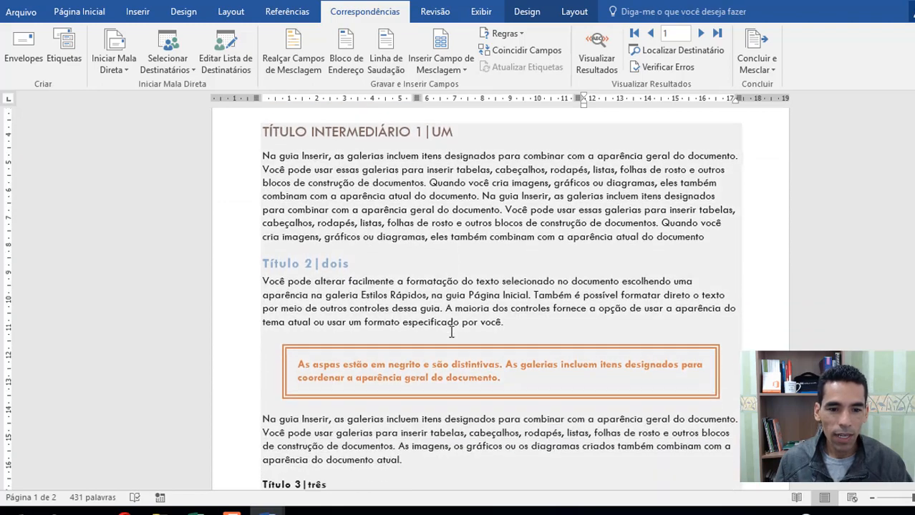
Step: Merge records 1 to 20 of the report template into a new document of individual reports
scroll(373, 360, down, 1)
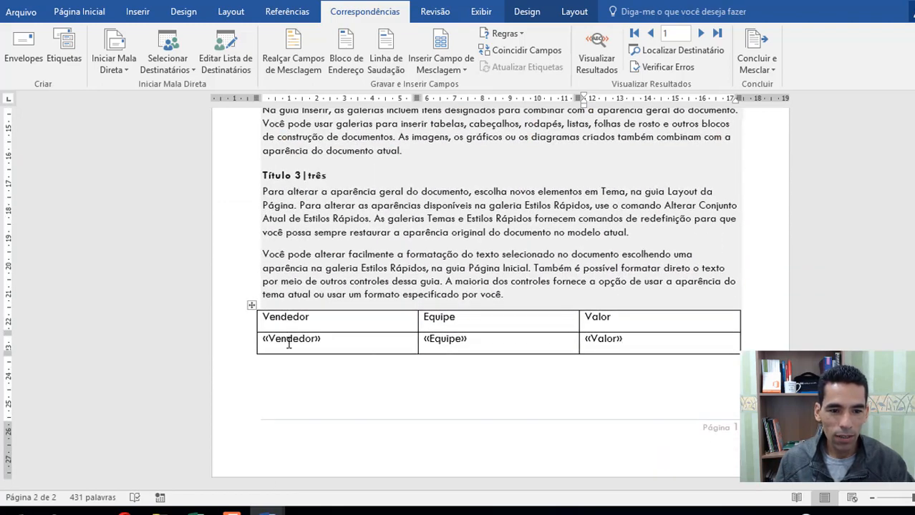
click(626, 338)
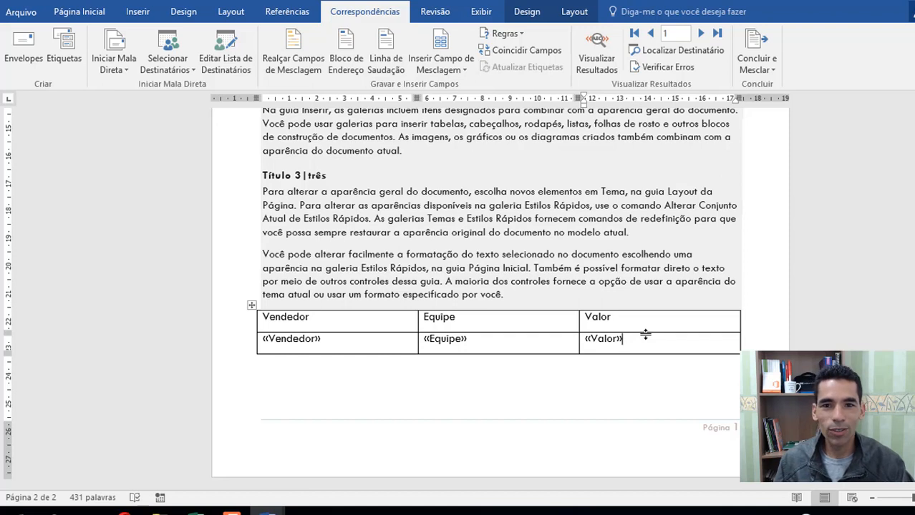
click(770, 69)
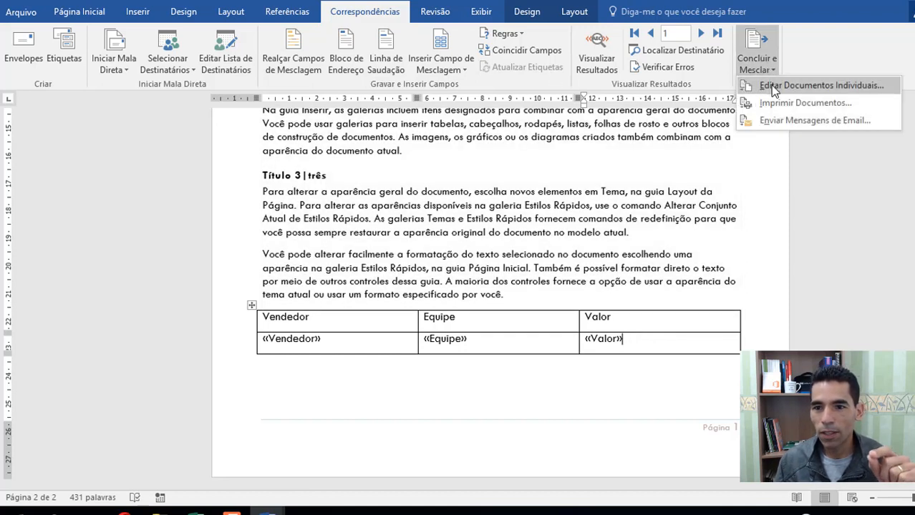
click(773, 86)
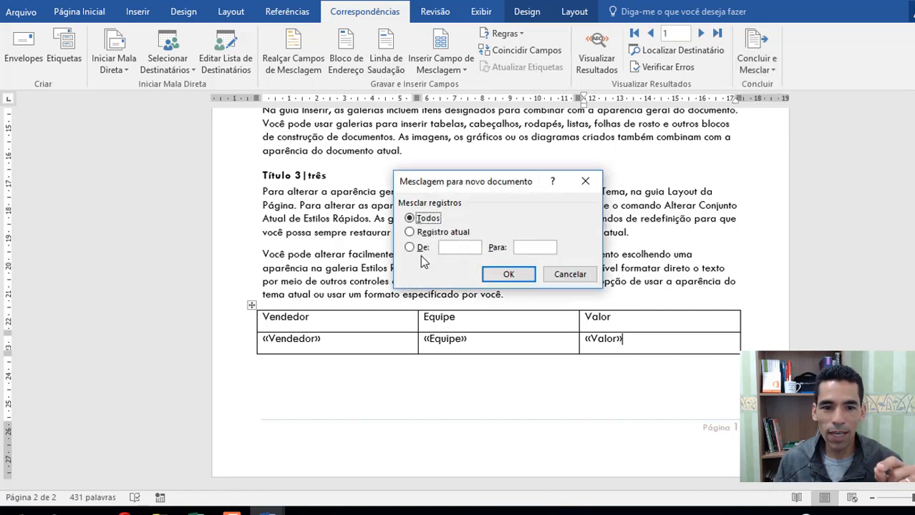
click(410, 247)
click(456, 247)
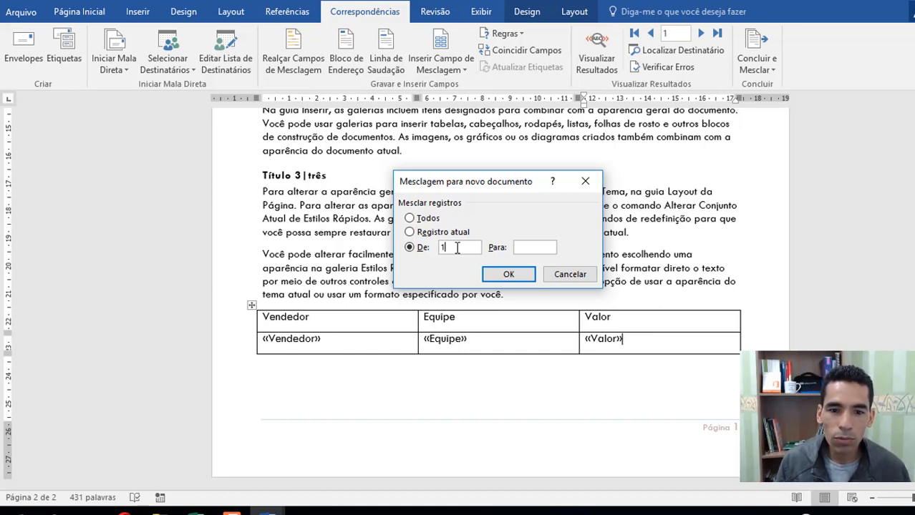
click(524, 245)
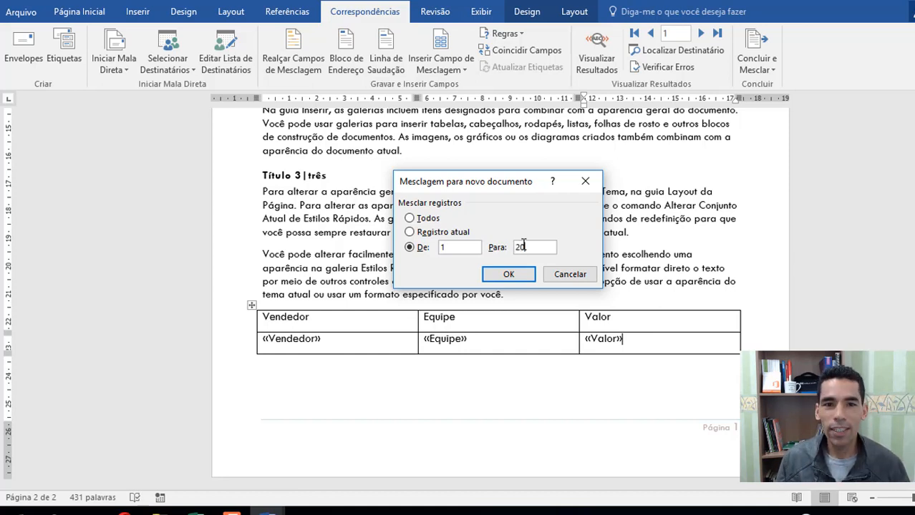
click(508, 274)
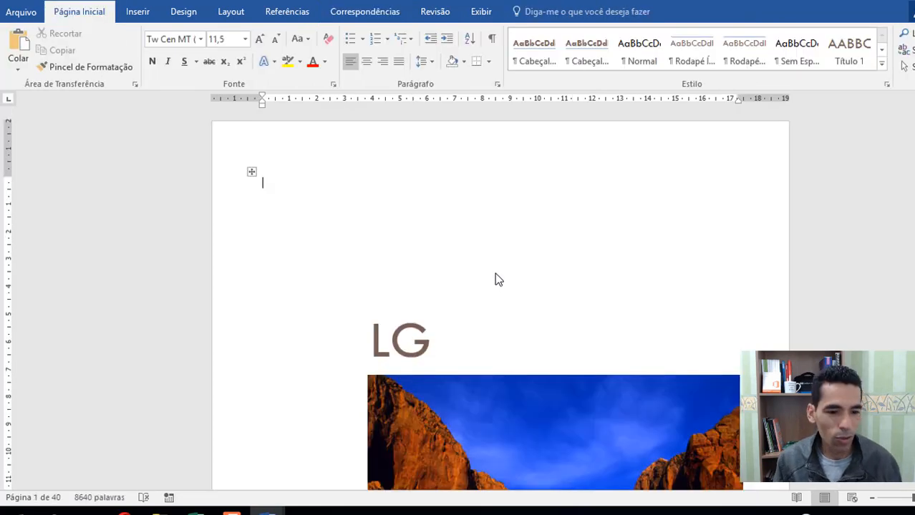
Step: Look through the merged reports to examine the brand on each cover and the Vendedor, Equipe and Valor values in each table
scroll(387, 315, down, 10)
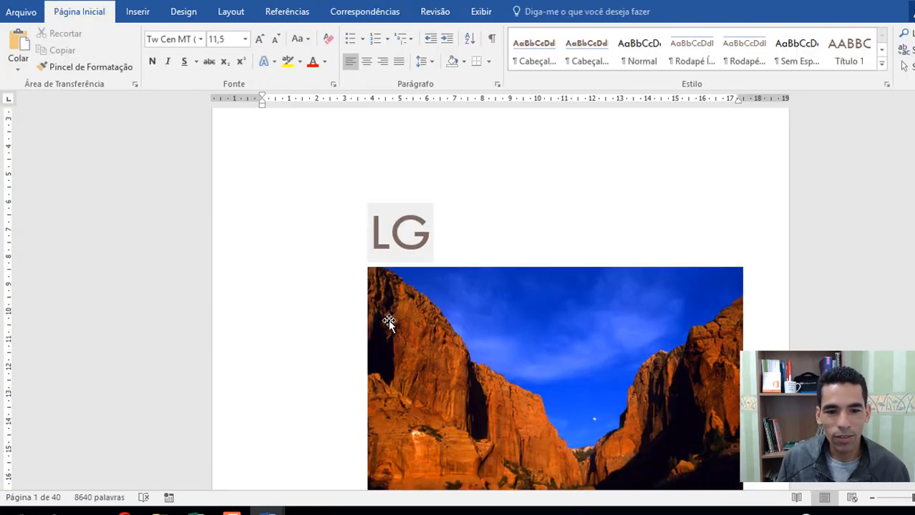
scroll(387, 321, down, 15)
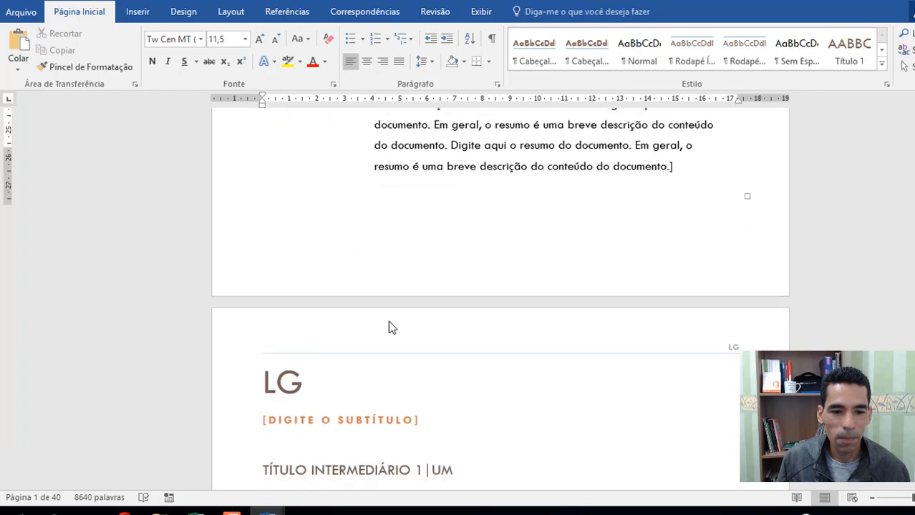
scroll(391, 323, down, 8)
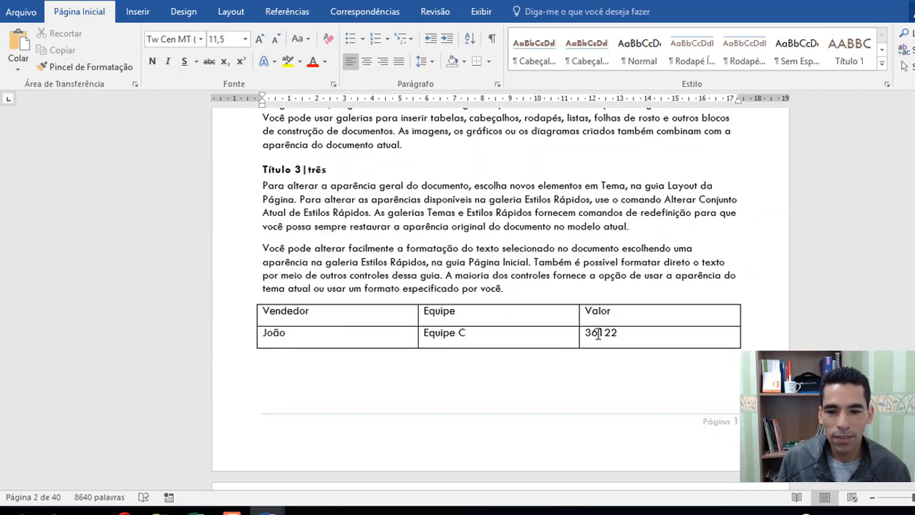
scroll(612, 334, down, 10)
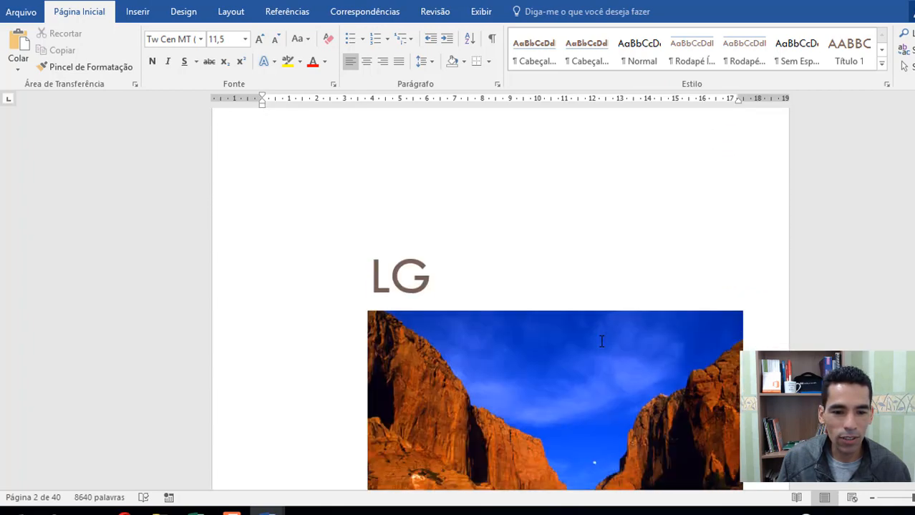
scroll(574, 346, down, 18)
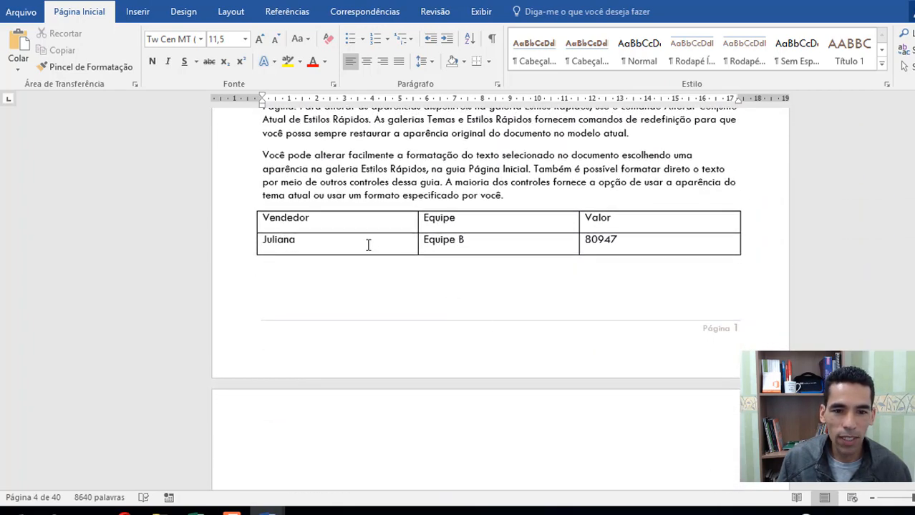
scroll(510, 278, down, 10)
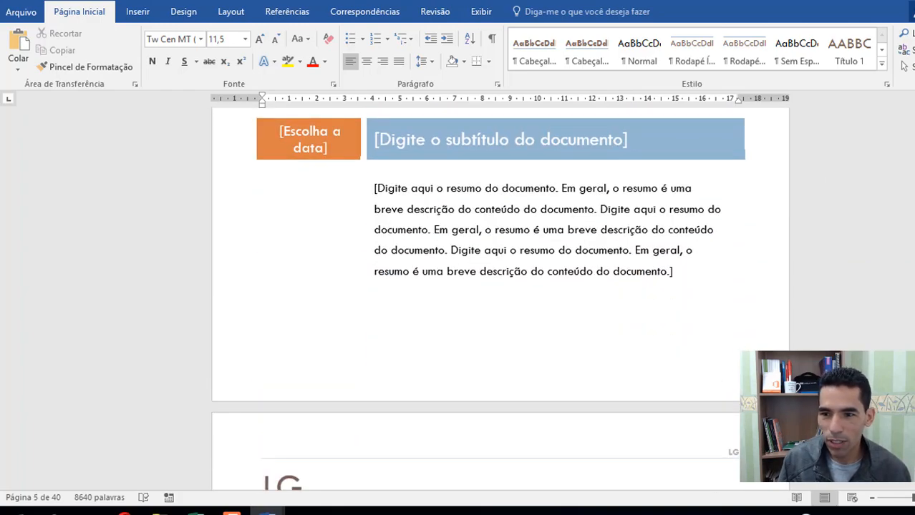
mouse_move(914, 149)
mouse_down()
mouse_move(914, 182)
mouse_move(914, 159)
mouse_up()
scroll(604, 229, down, 3)
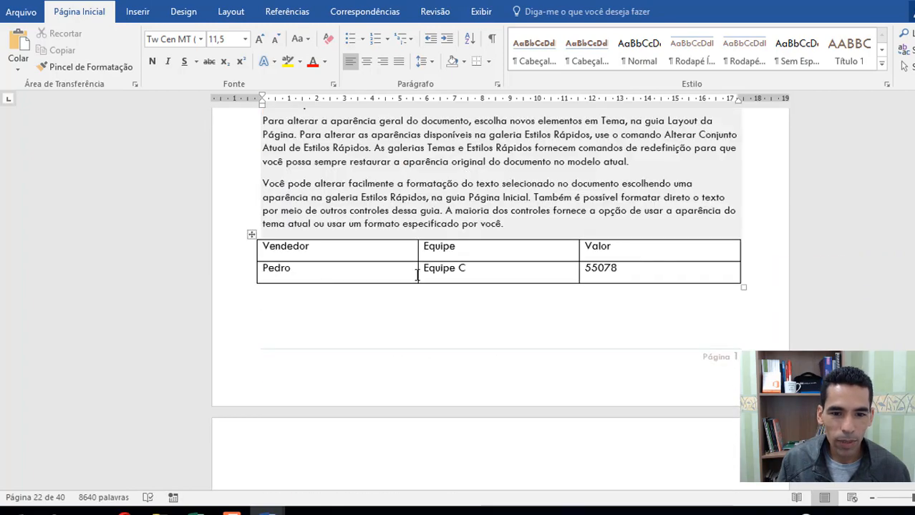
scroll(436, 280, down, 10)
scroll(410, 306, down, 3)
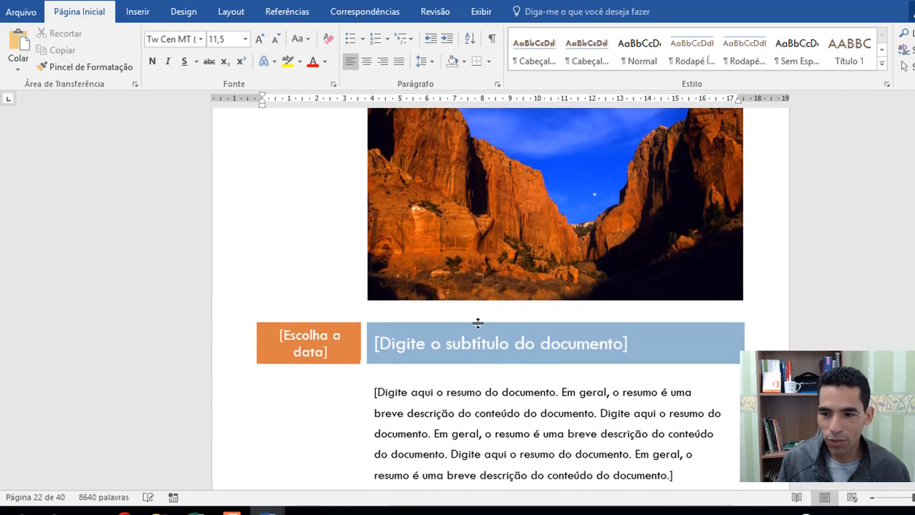
scroll(500, 299, up, 20)
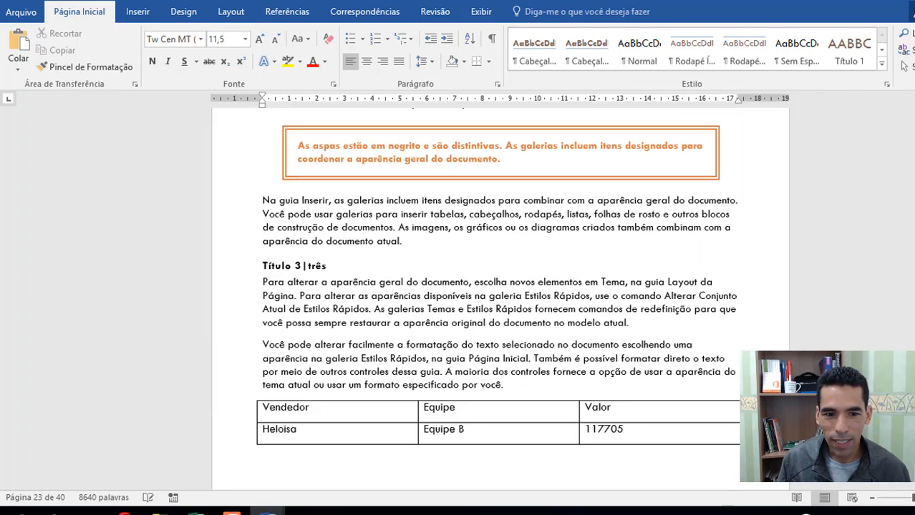
scroll(501, 300, down, 2)
scroll(500, 299, up, 7)
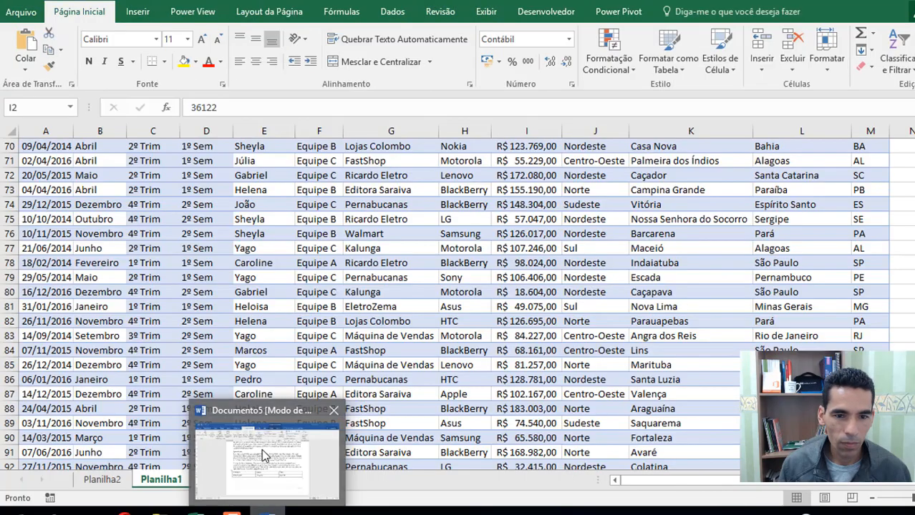
Step: Return to the mail merge template and merge records 100 to 120 into another new document
click(261, 449)
scroll(387, 329, up, 10)
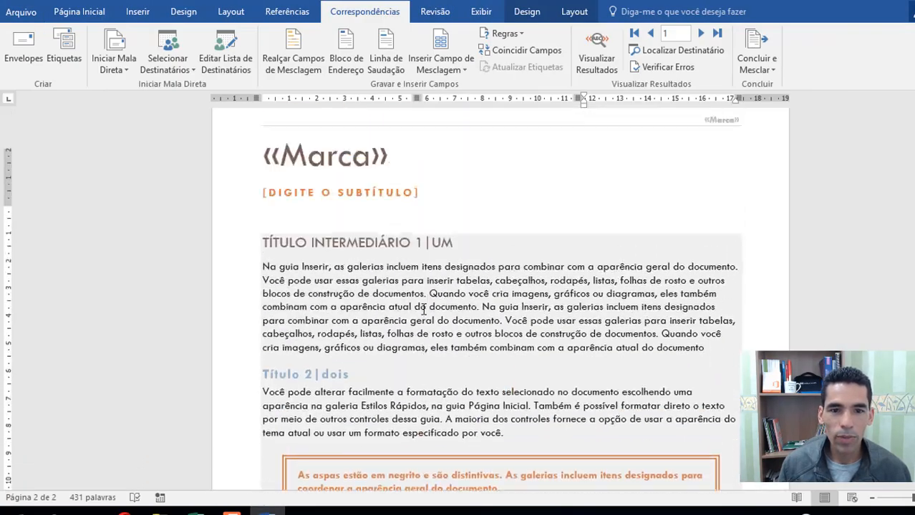
scroll(423, 309, up, 8)
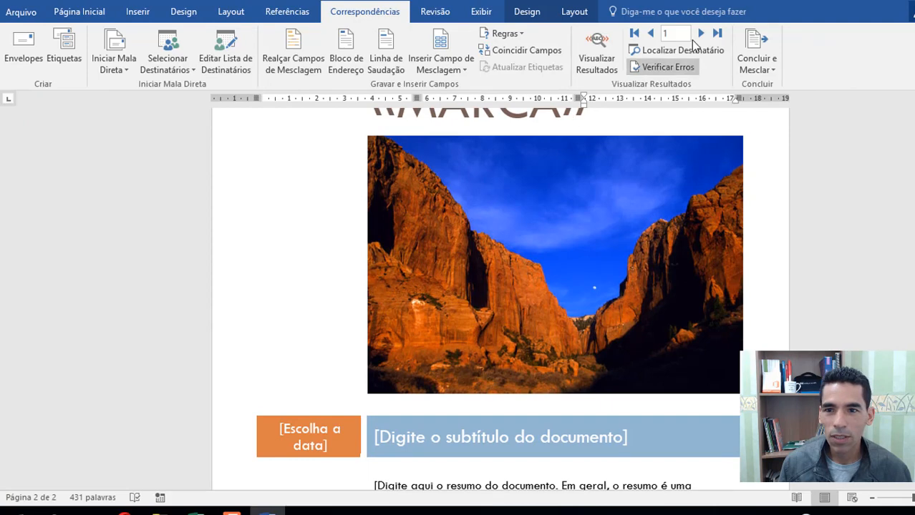
click(763, 65)
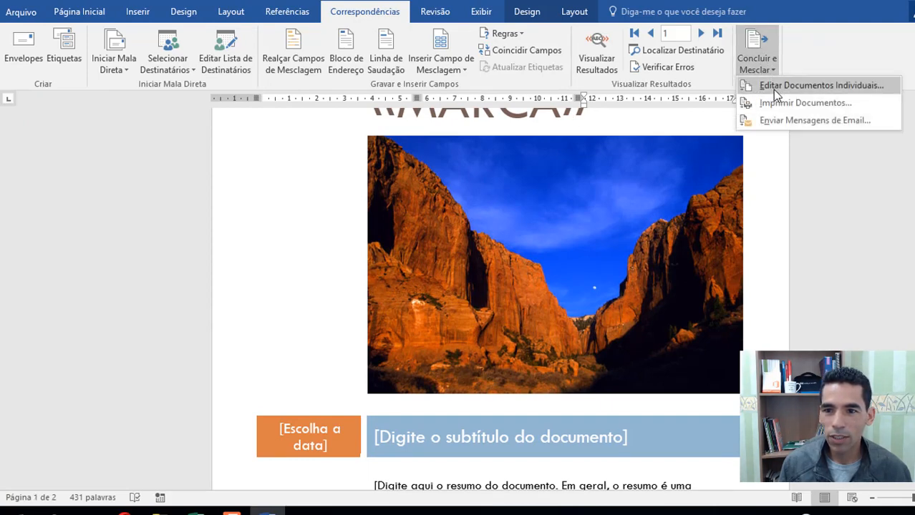
click(772, 86)
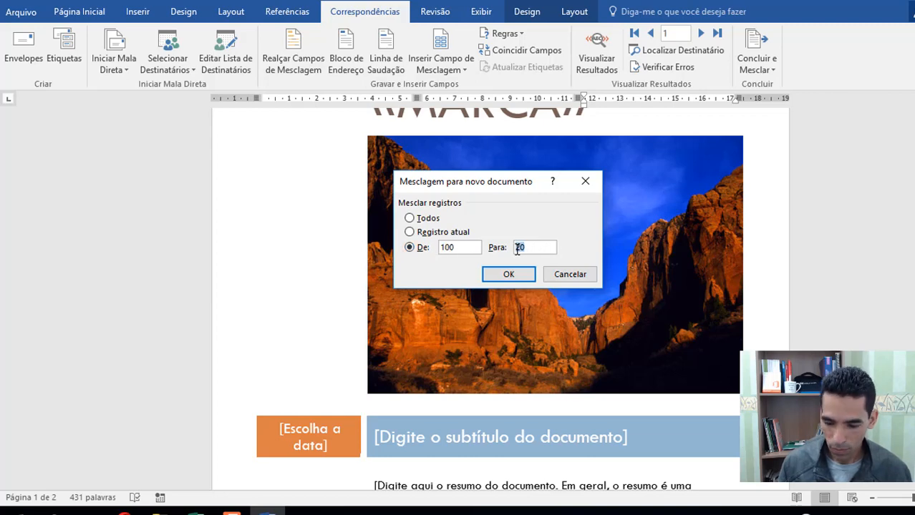
text(0)
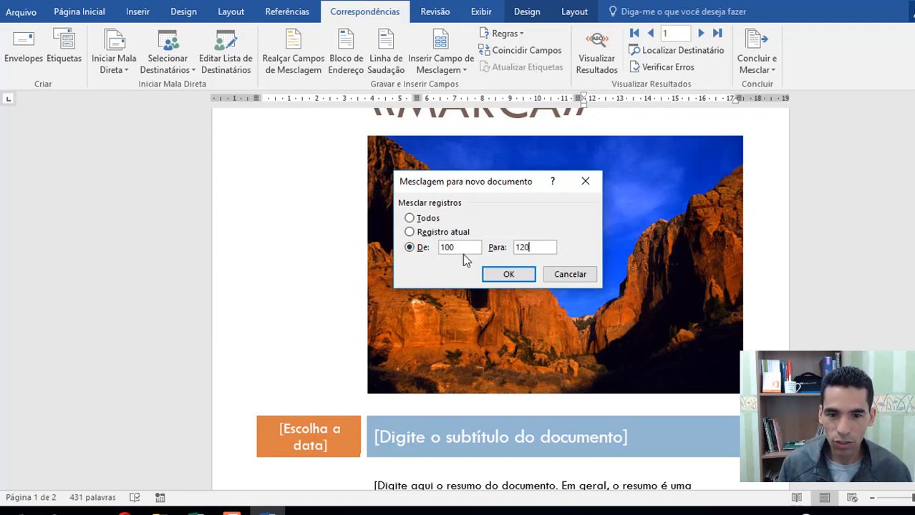
click(520, 275)
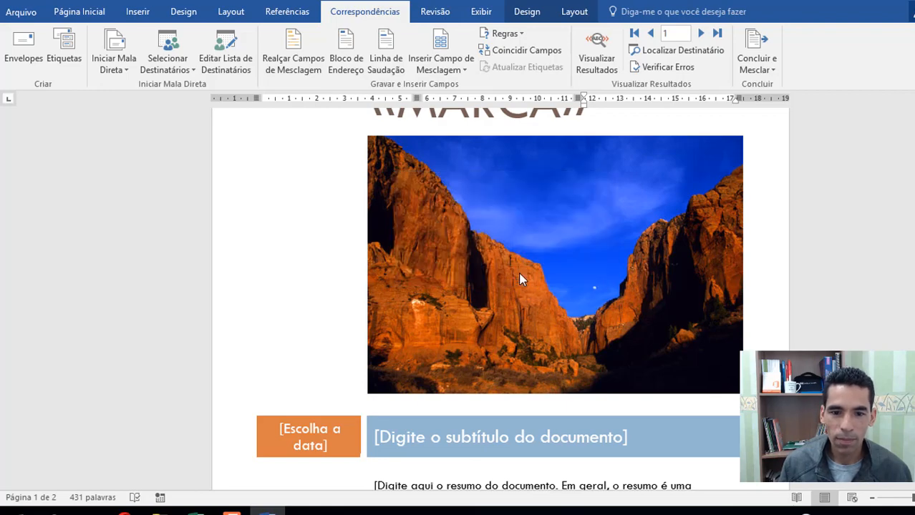
Step: Examine the covers, headings and seller tables of the reports merged from records 100 to 120
scroll(461, 343, down, 3)
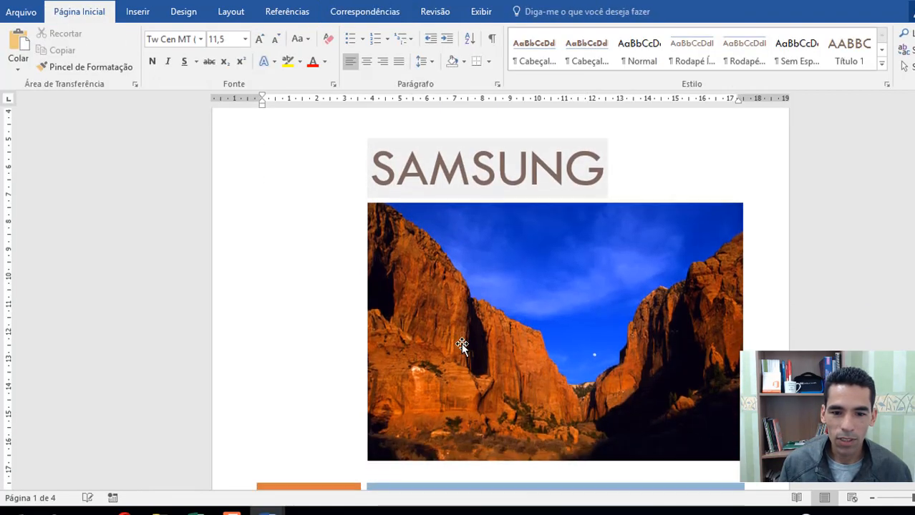
scroll(461, 342, down, 15)
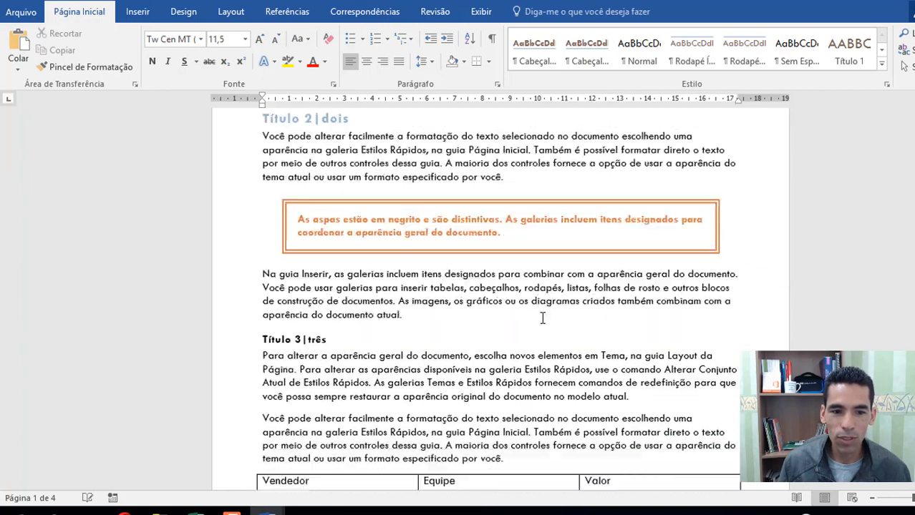
scroll(542, 318, down, 15)
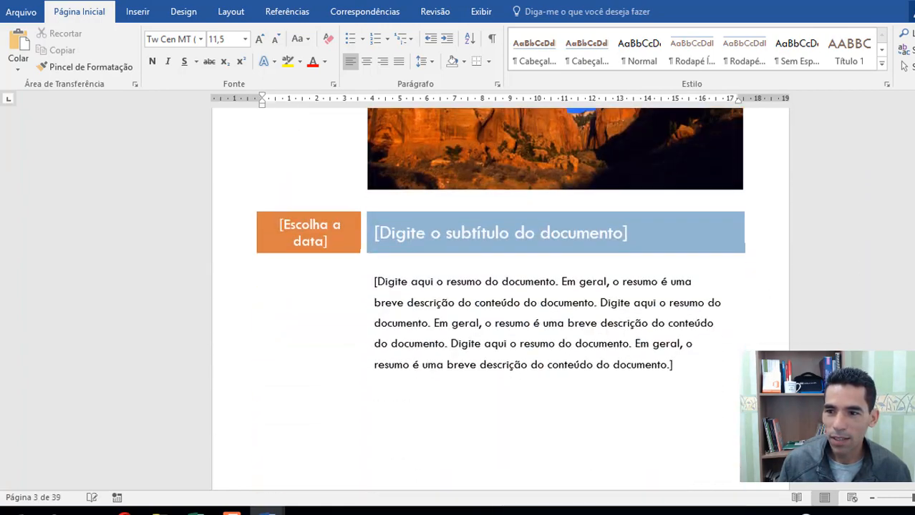
scroll(500, 300, down, 15)
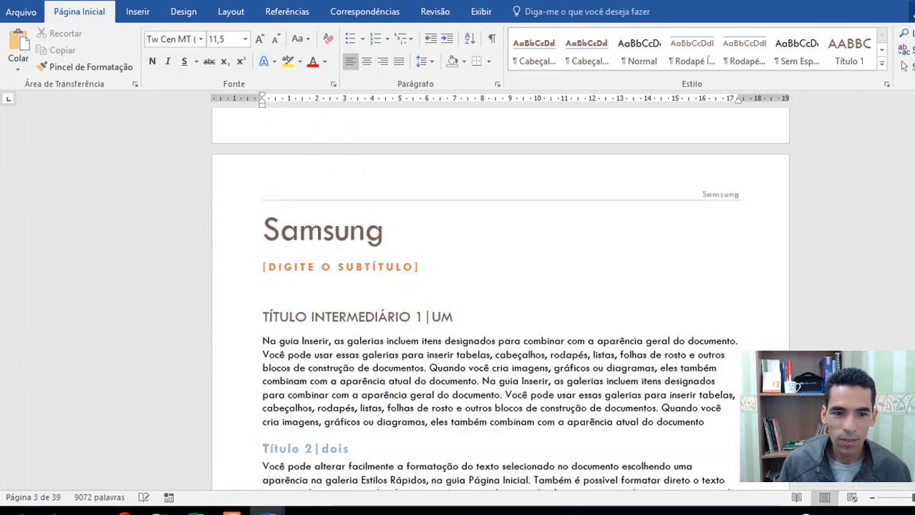
scroll(623, 293, down, 15)
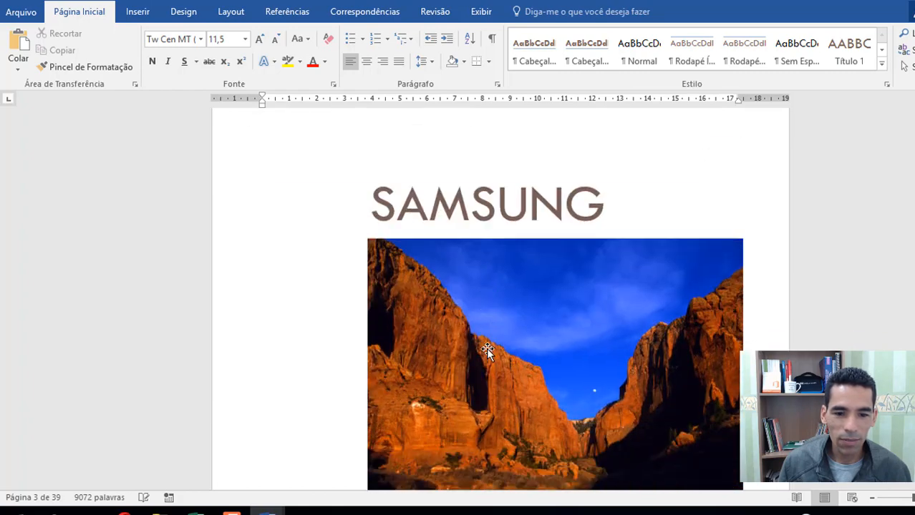
scroll(486, 348, down, 15)
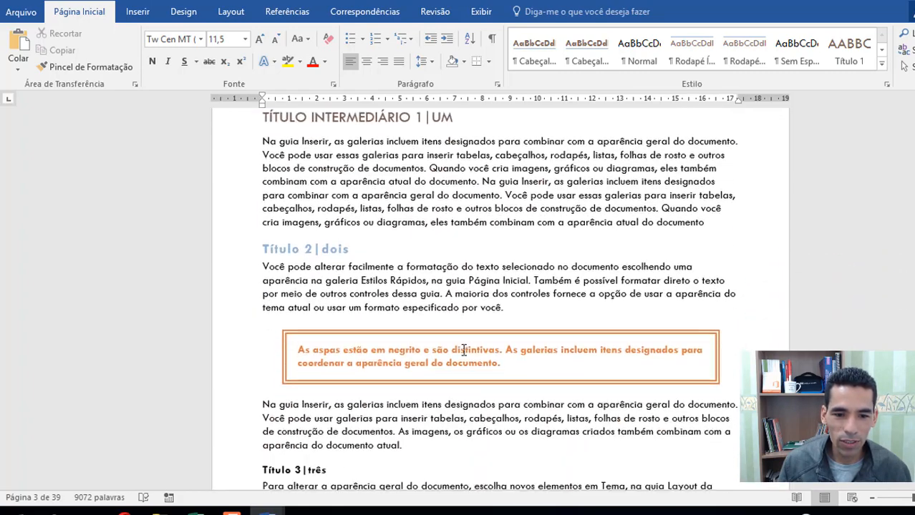
scroll(464, 350, down, 5)
click(316, 358)
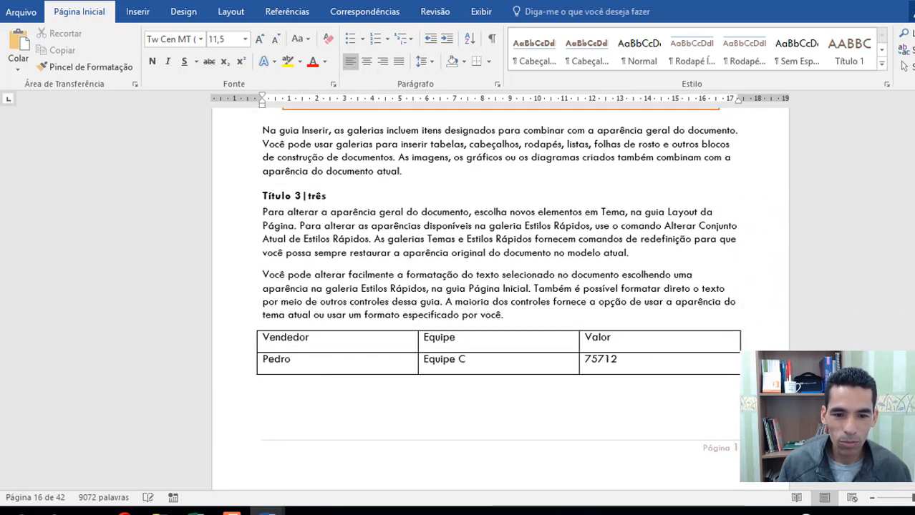
click(457, 365)
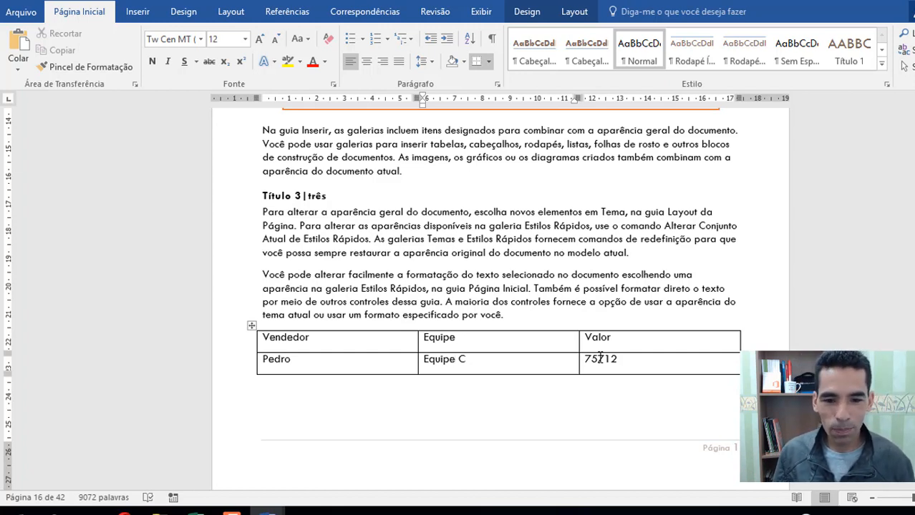
click(456, 358)
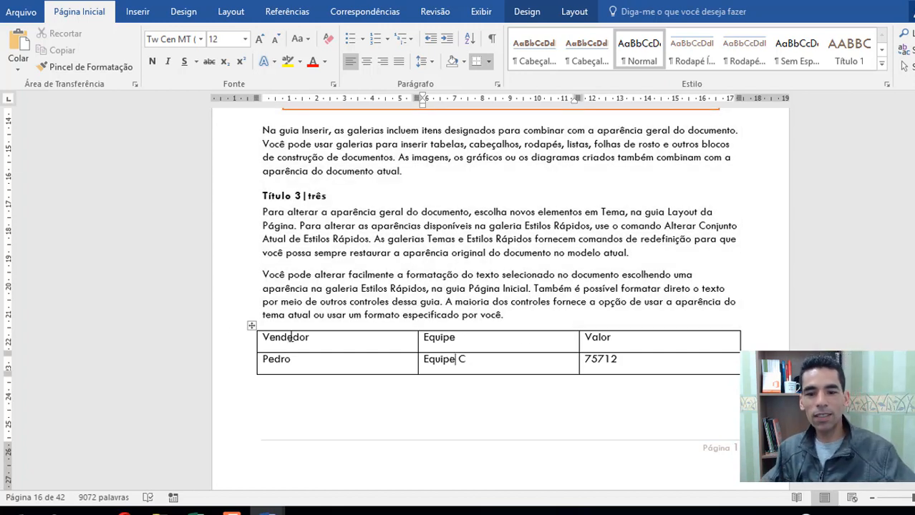